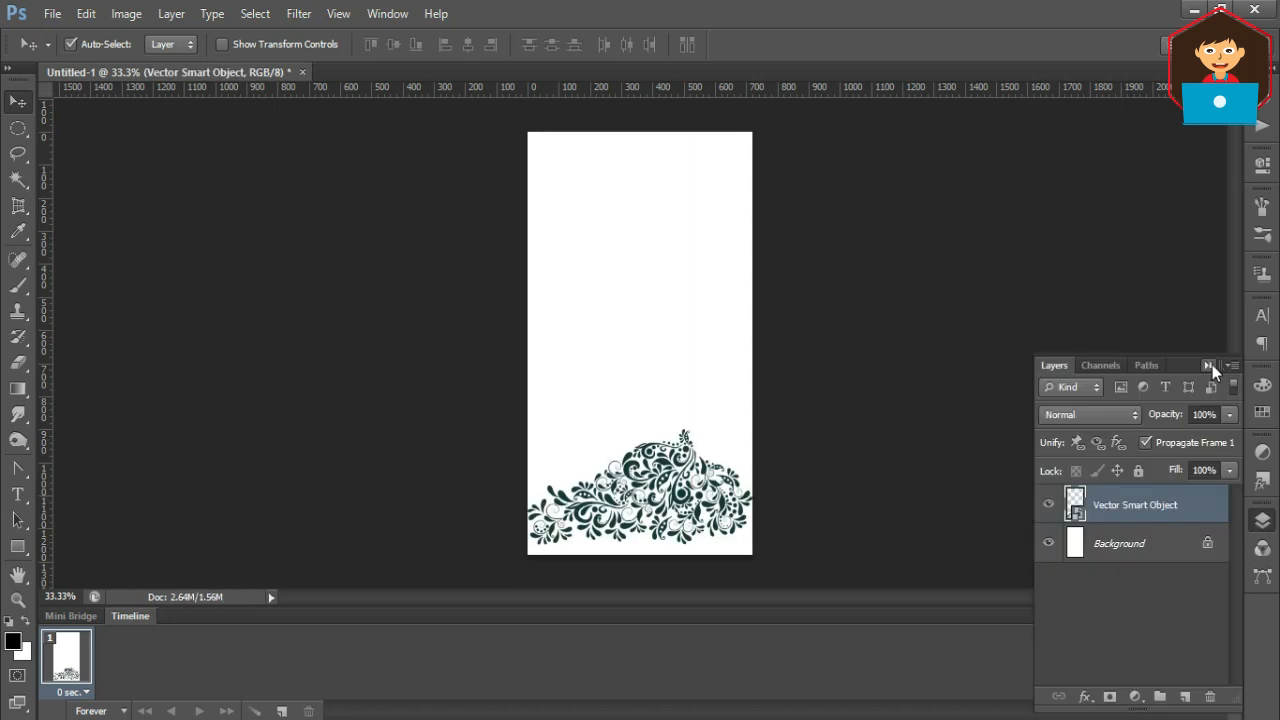
# Start a Pen tool shape at the floral ornament's peak and trace its contour down the left slope.
pyautogui.click(1209, 365)
pyautogui.scroll(1, 651, 500)
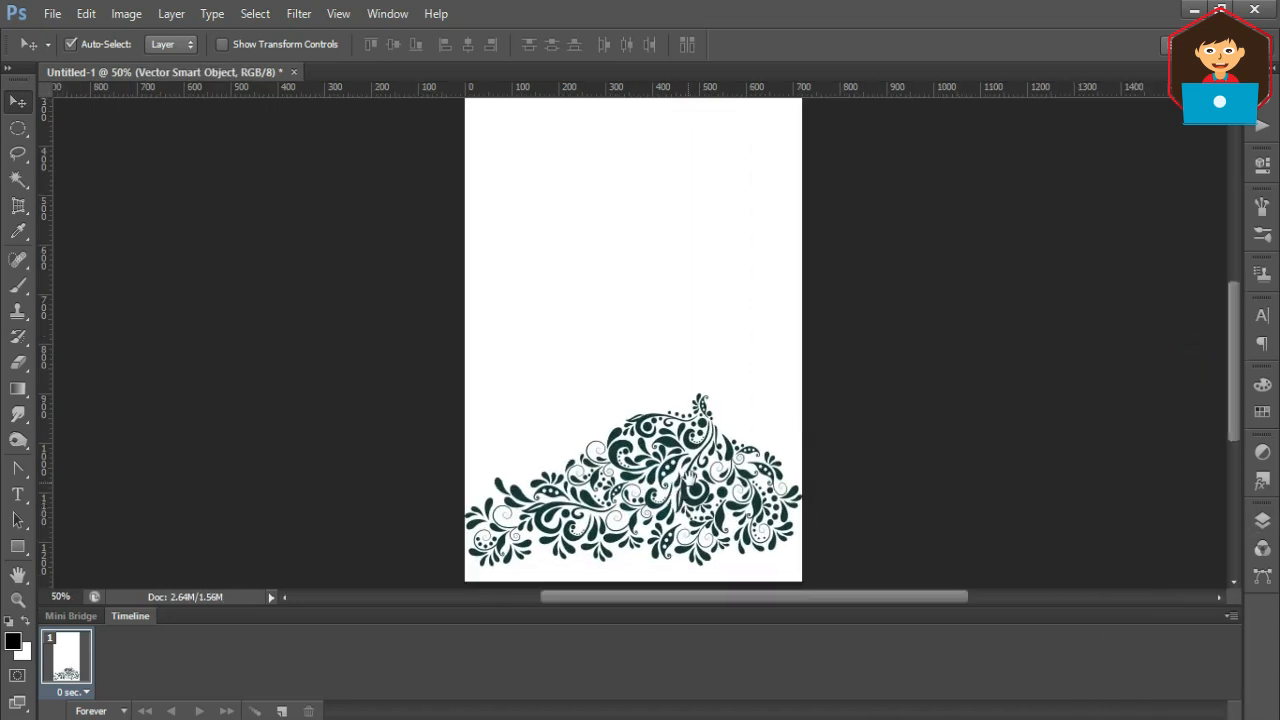
pyautogui.scroll(1, 698, 478)
pyautogui.scroll(-2, 698, 478)
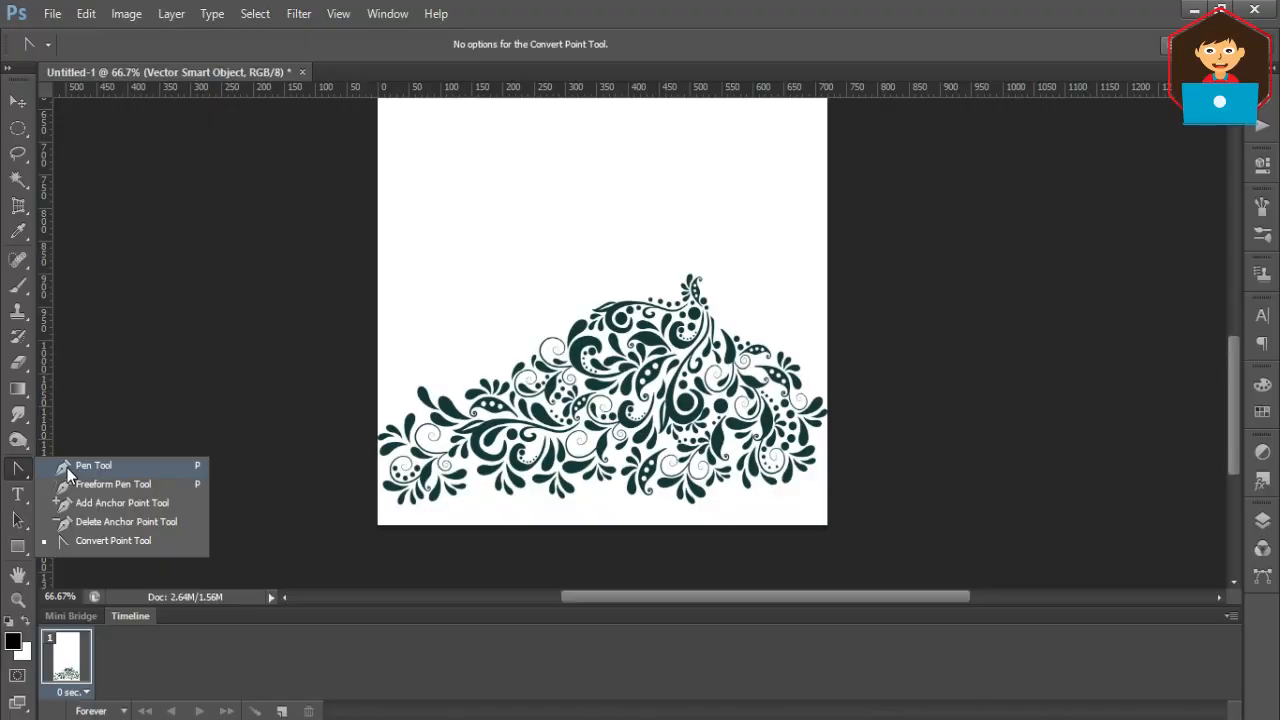
pyautogui.click(93, 466)
pyautogui.click(669, 270)
pyautogui.click(666, 290)
pyautogui.click(652, 291)
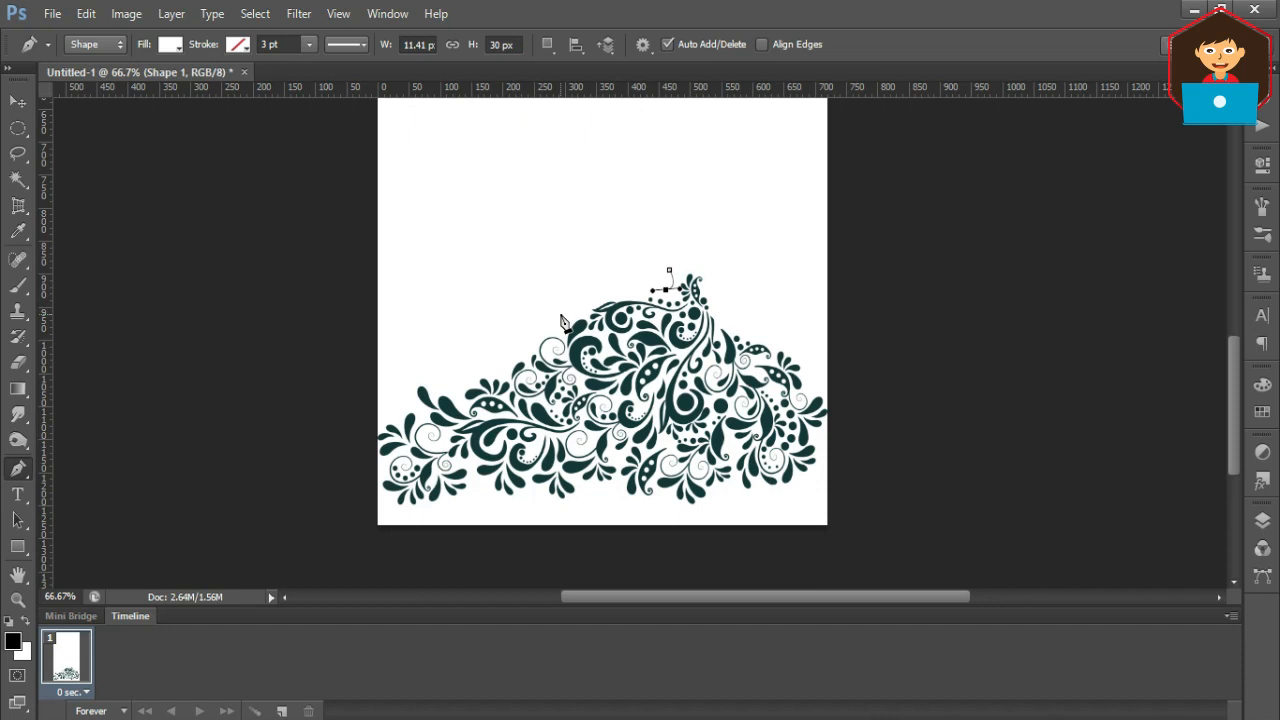
pyautogui.moveTo(557, 320); pyautogui.dragTo(521, 345)
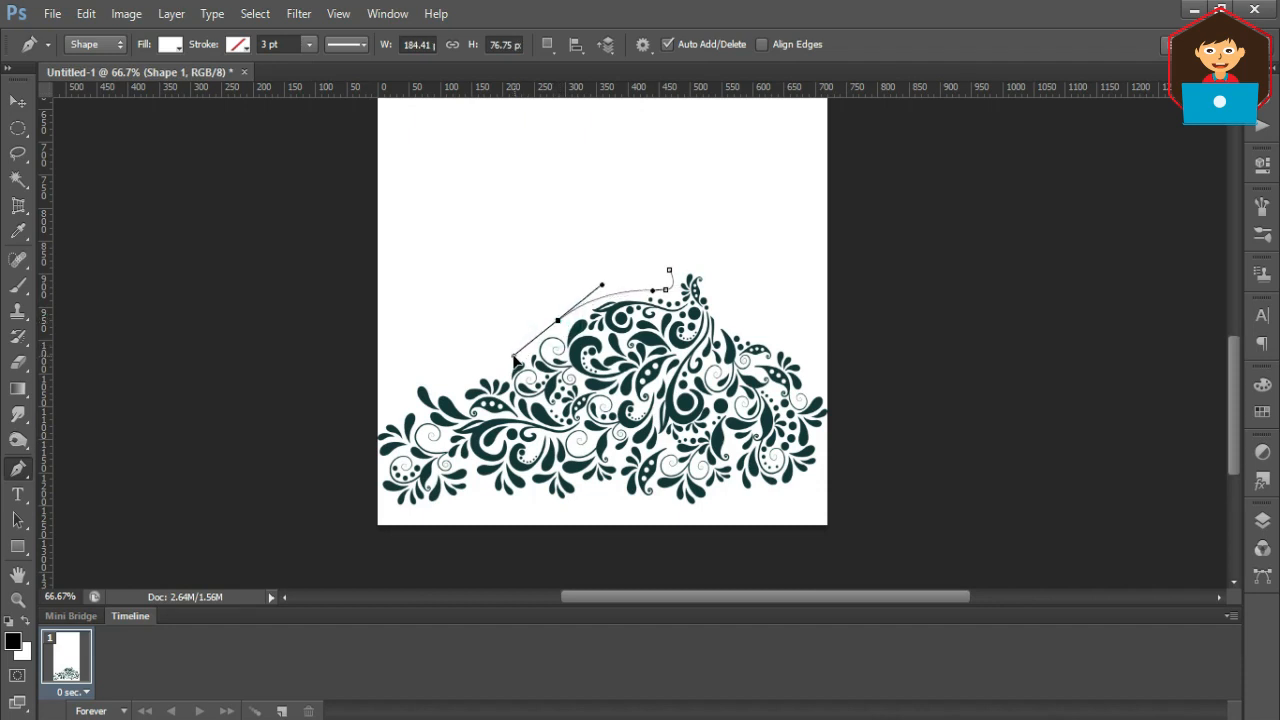
pyautogui.moveTo(451, 378); pyautogui.dragTo(435, 381)
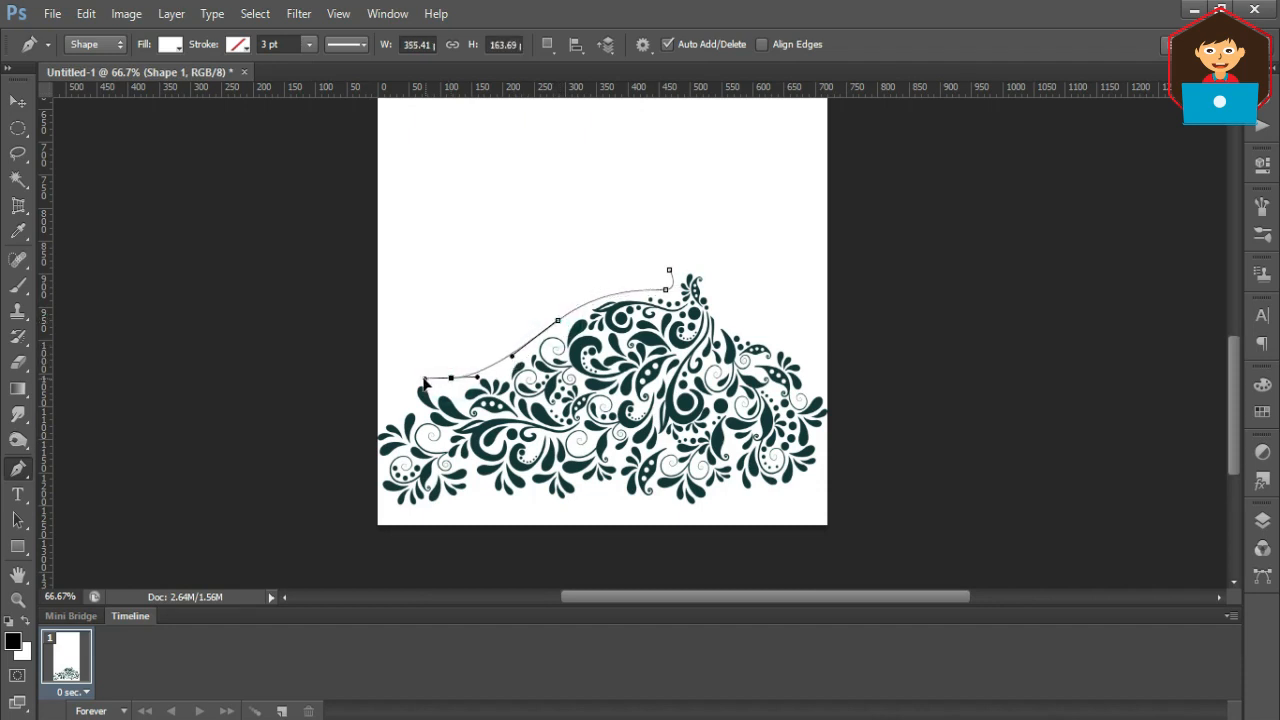
# Continue the outline beneath the canvas and past its right edge, and set the shape's fill to none.
pyautogui.click(387, 556)
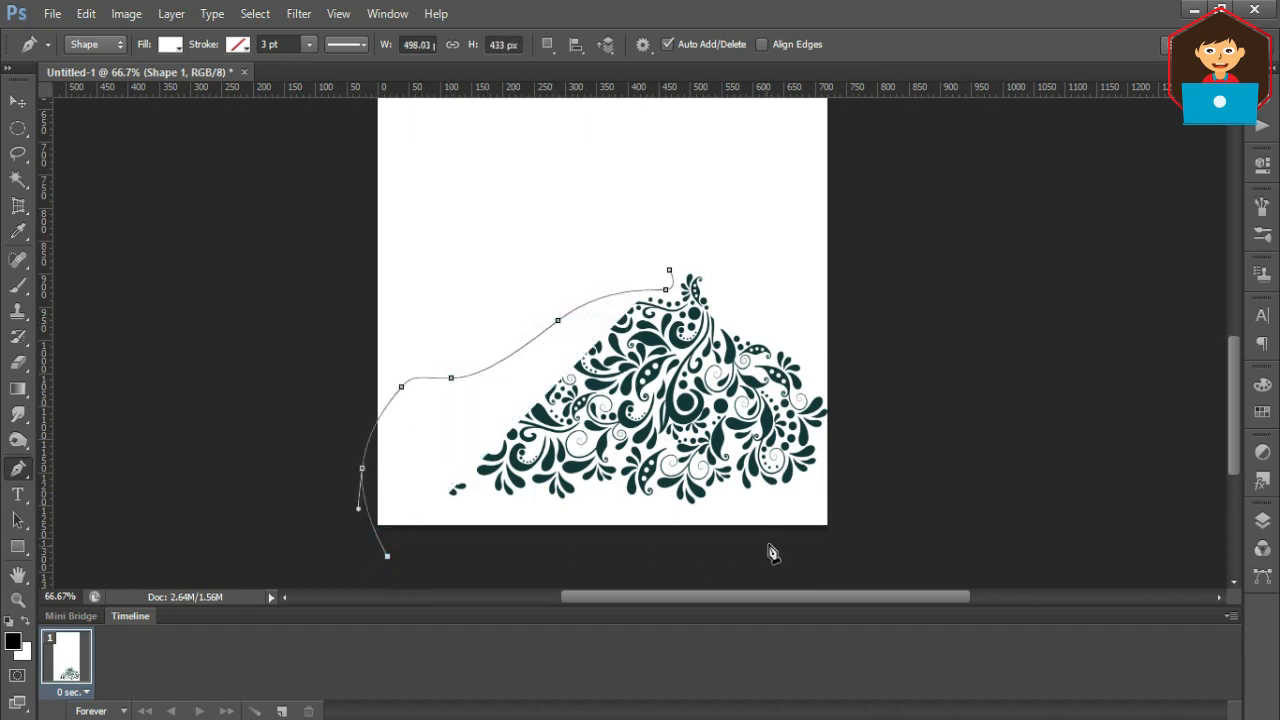
pyautogui.click(777, 540)
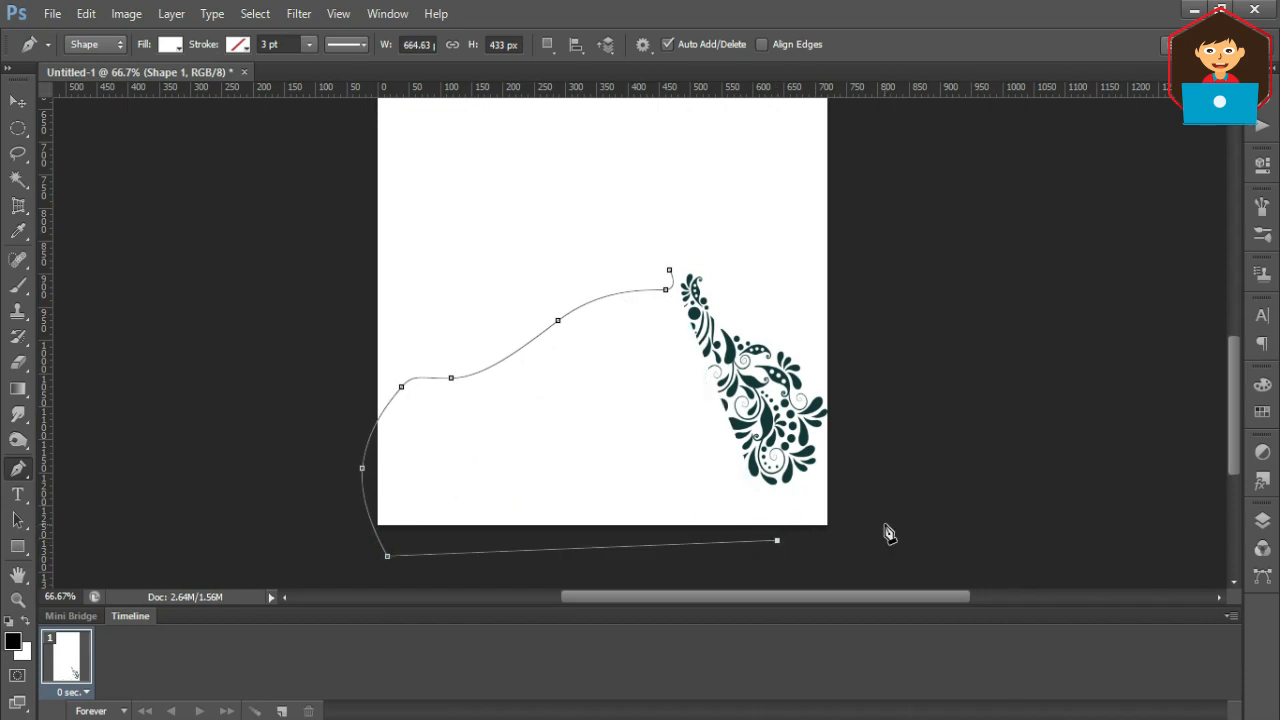
pyautogui.click(862, 471)
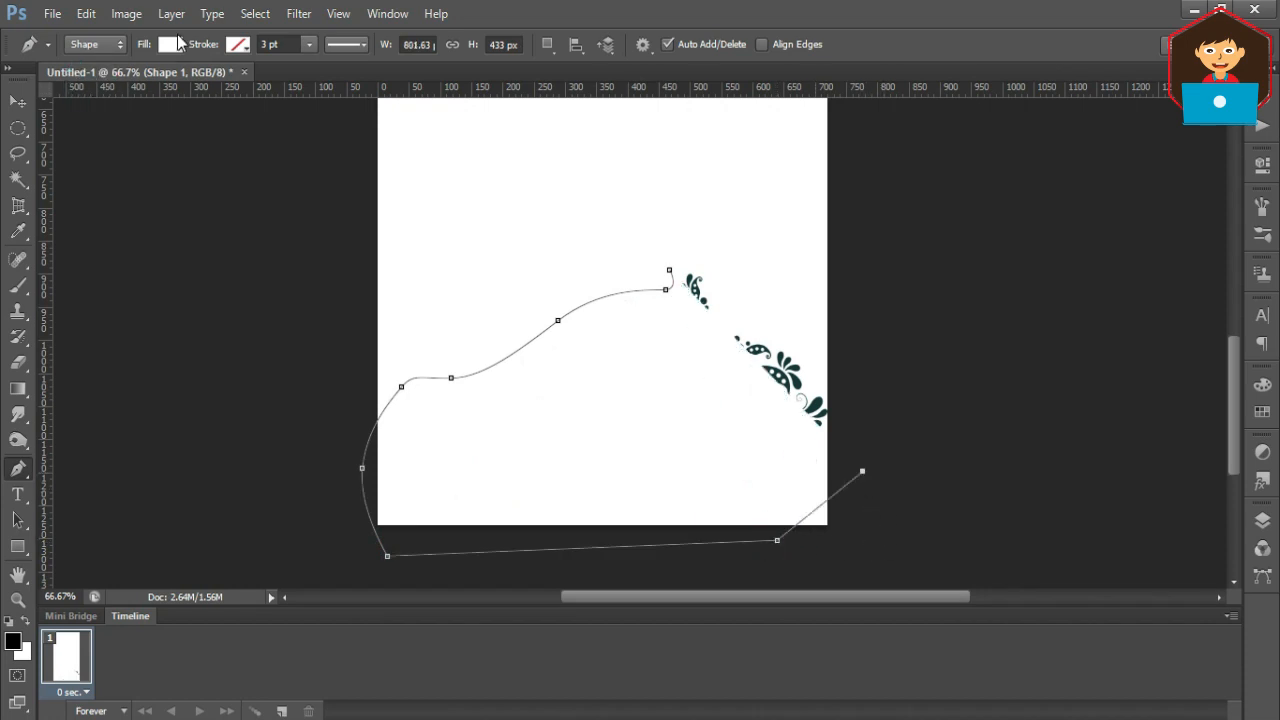
pyautogui.click(176, 45)
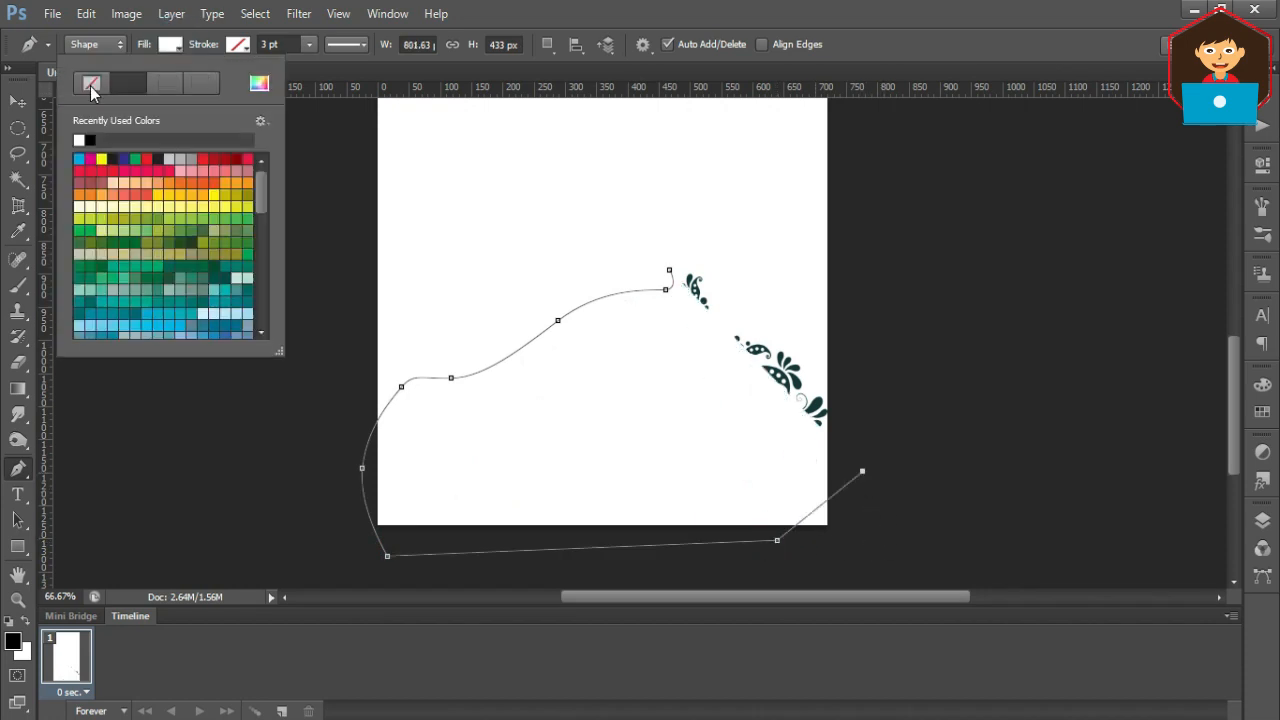
pyautogui.click(91, 86)
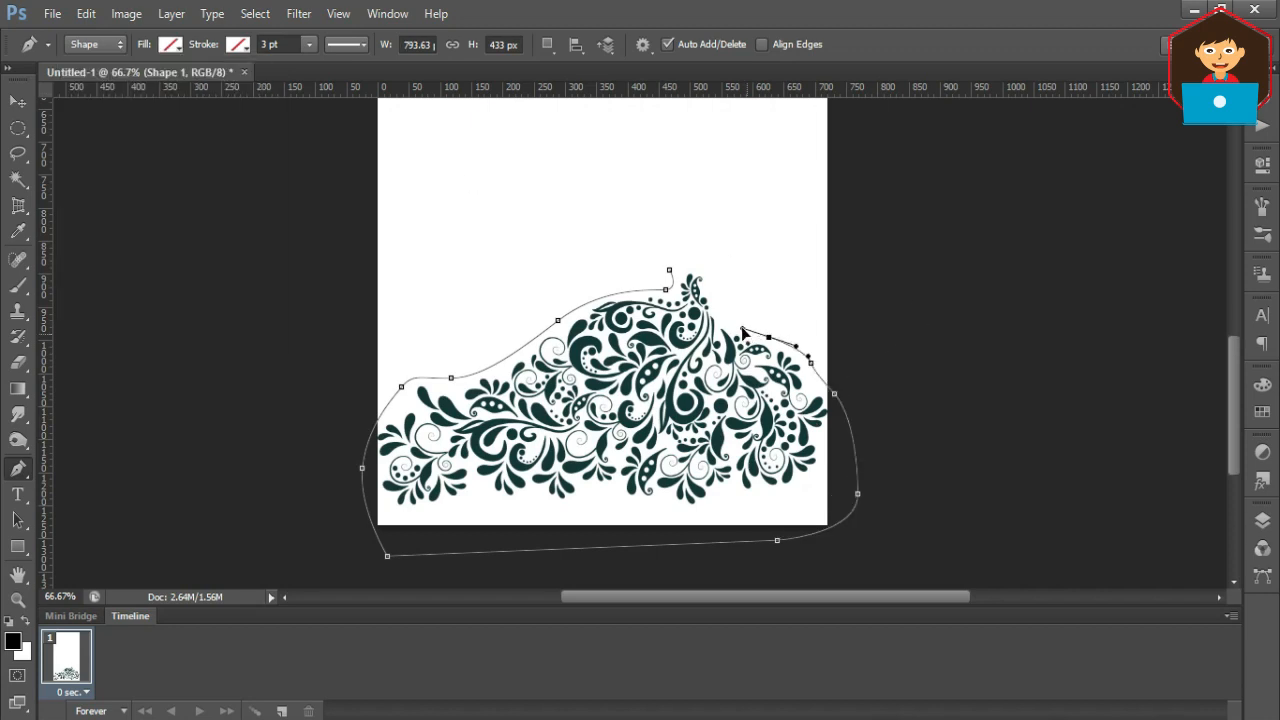
# Trace up the ornament's right slope and close the outline around its peak.
pyautogui.click(742, 330)
pyautogui.moveTo(709, 282); pyautogui.dragTo(716, 263)
pyautogui.scroll(1, 716, 263)
pyautogui.click(649, 228)
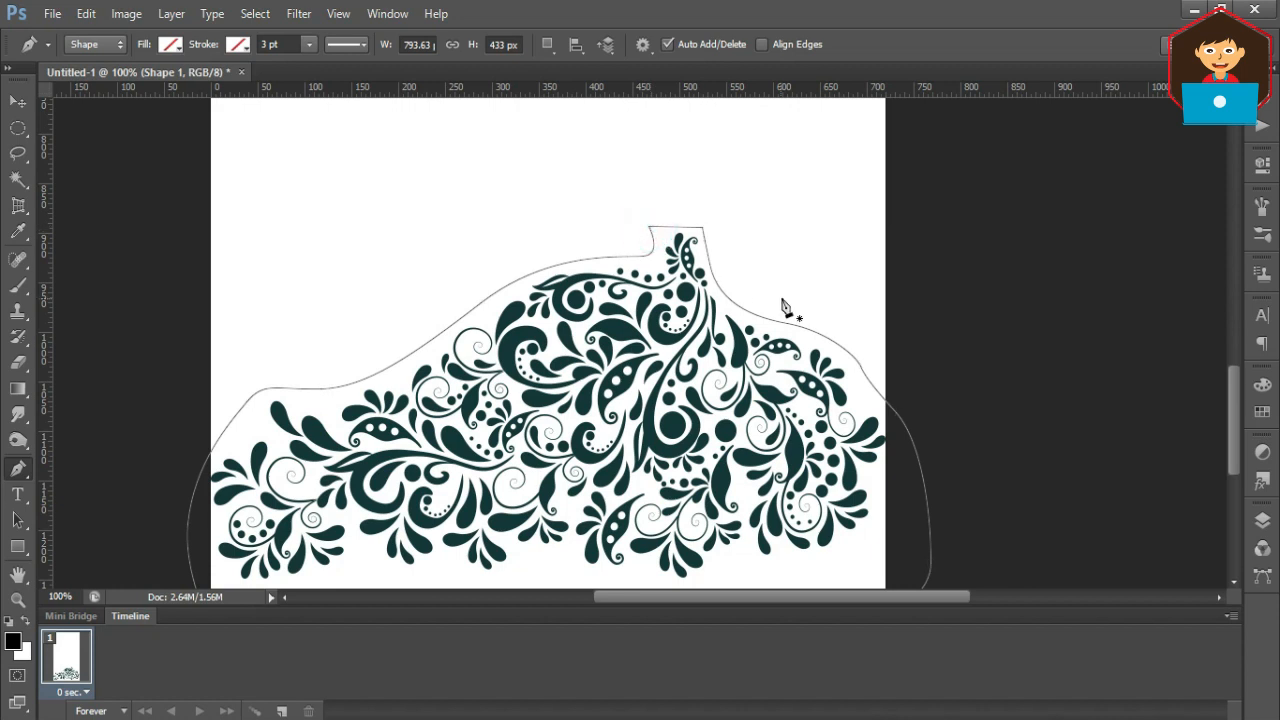
# Fill the closed shape with white and place its layer beneath the Vector Smart Object layer.
pyautogui.click(170, 45)
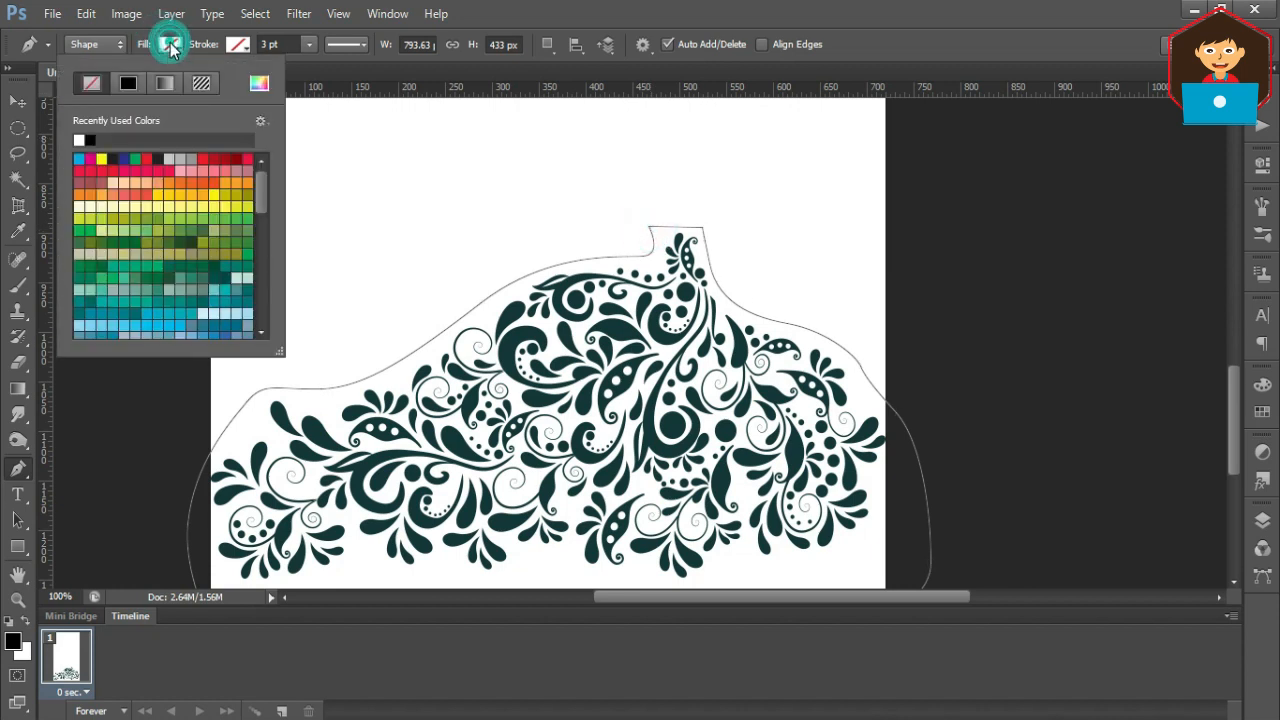
pyautogui.click(80, 140)
pyautogui.click(16, 102)
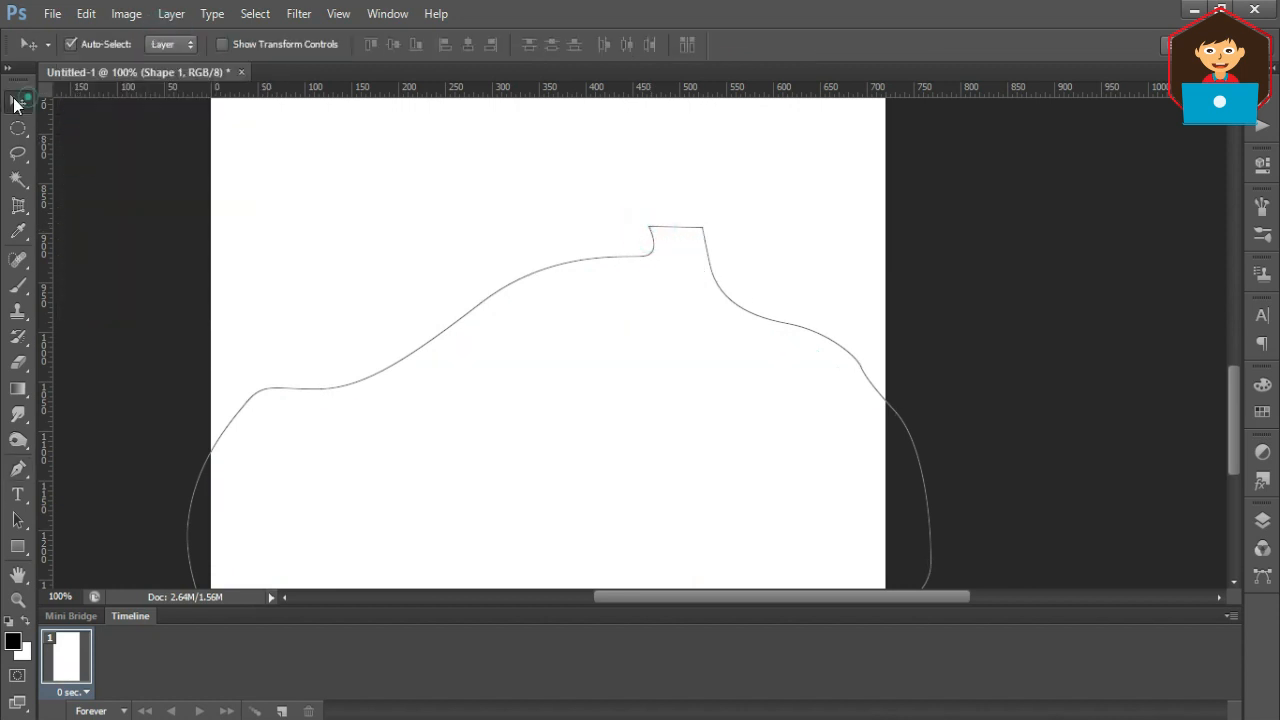
pyautogui.keyDown('alt'); pyautogui.click(770, 345); pyautogui.keyUp('alt')
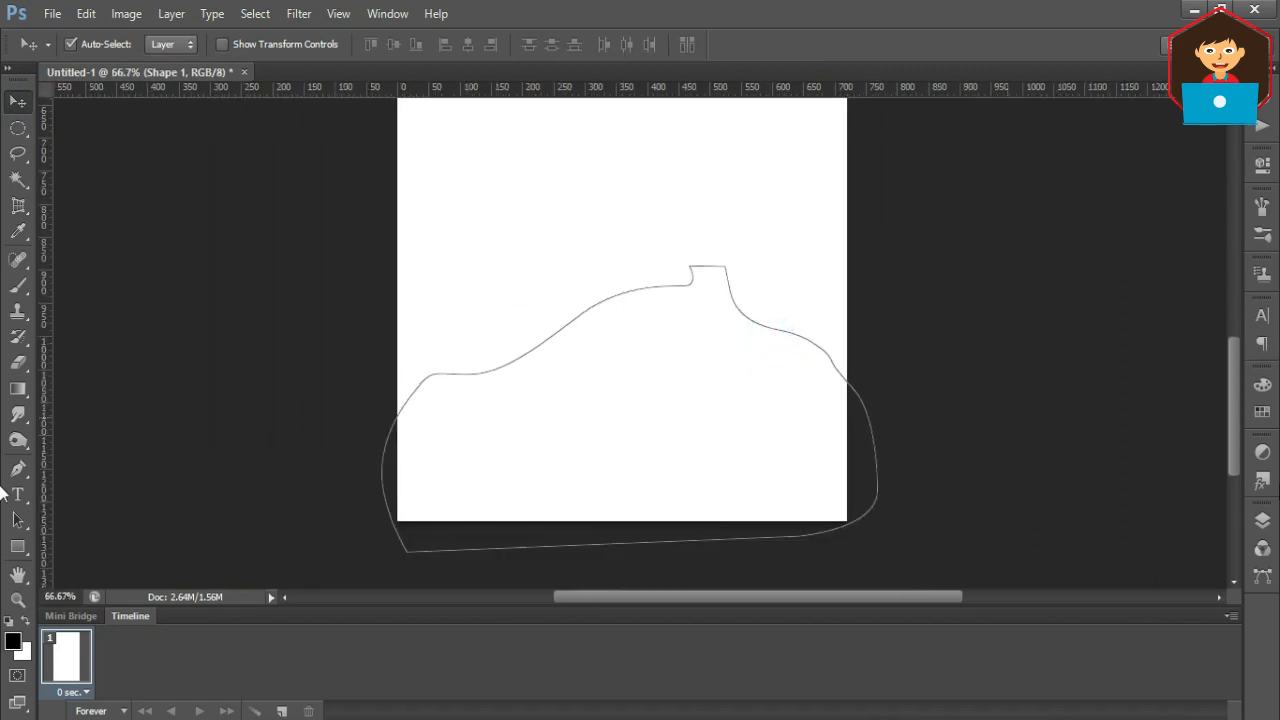
pyautogui.click(1261, 522)
pyautogui.moveTo(1143, 507); pyautogui.dragTo(1140, 557)
# Sample the ornament's dark green with the Eyedropper and fill the Background layer with it.
pyautogui.click(19, 234)
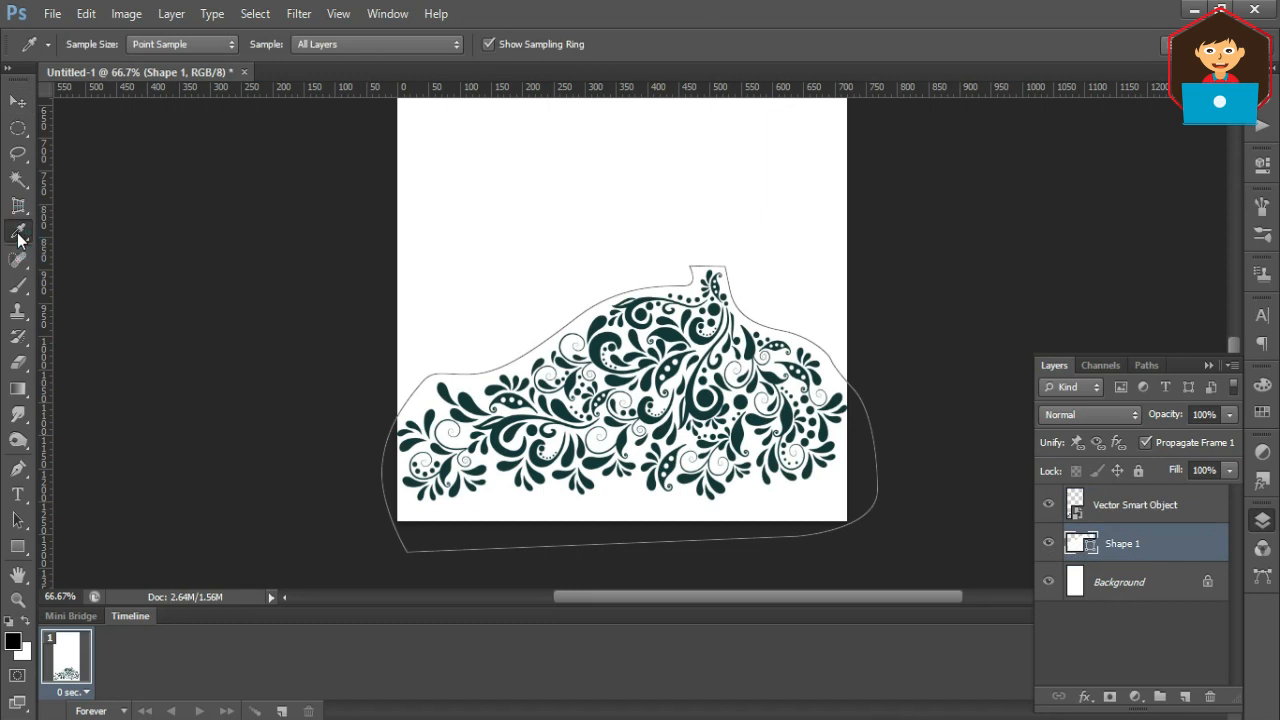
pyautogui.click(606, 331)
pyautogui.click(1098, 572)
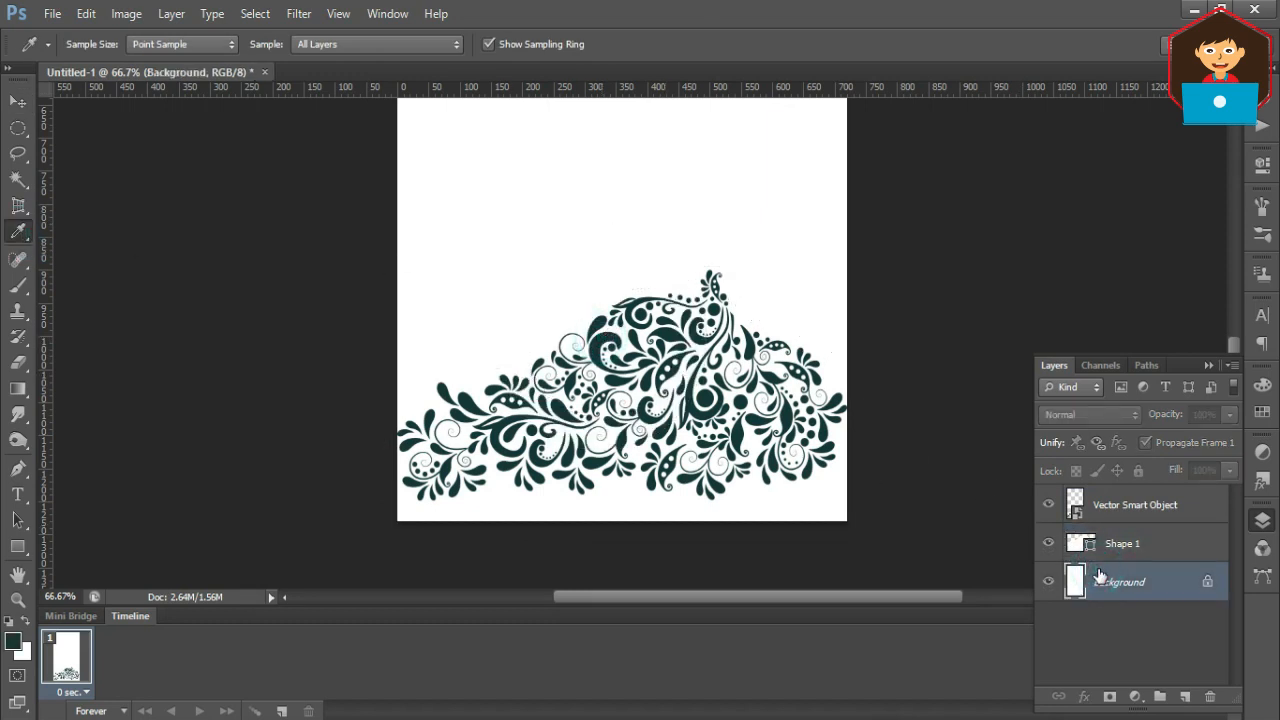
pyautogui.hotkey('alt', 'BackSpace')
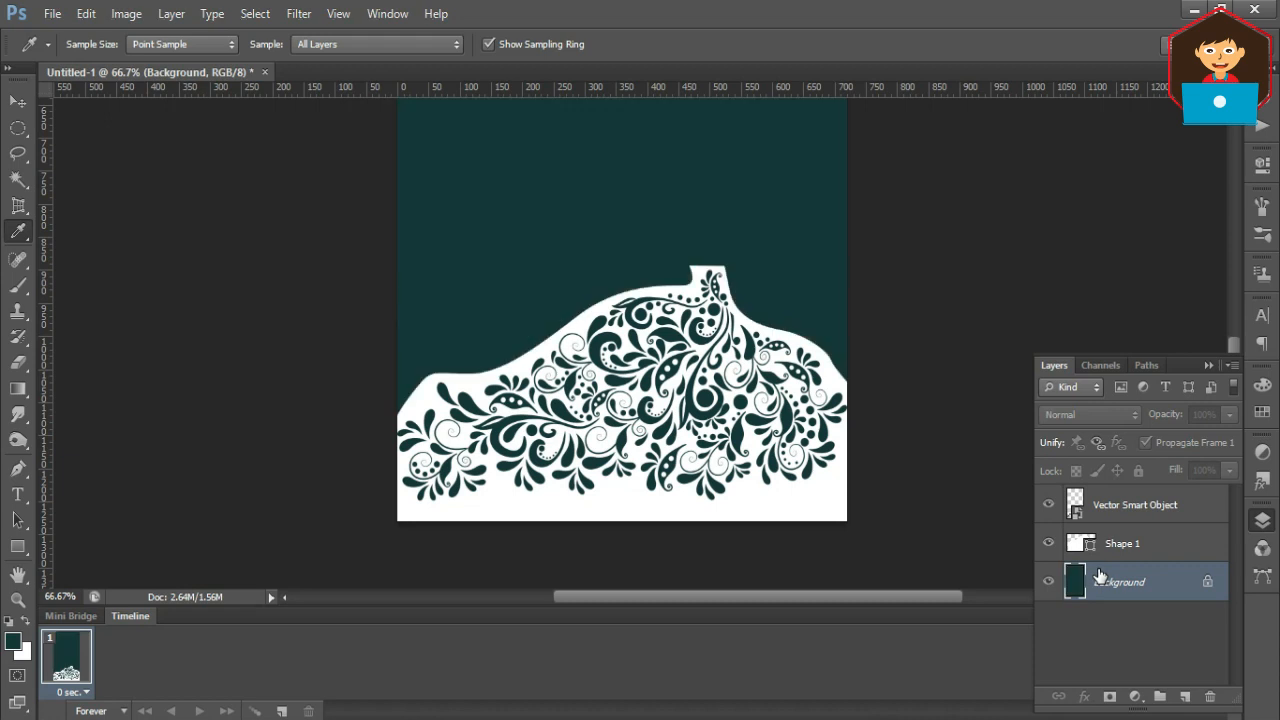
# Draw an unfilled Pen tool outline of a woman's right-facing head above the dress, including neck, face and wavy hair.
pyautogui.click(619, 246)
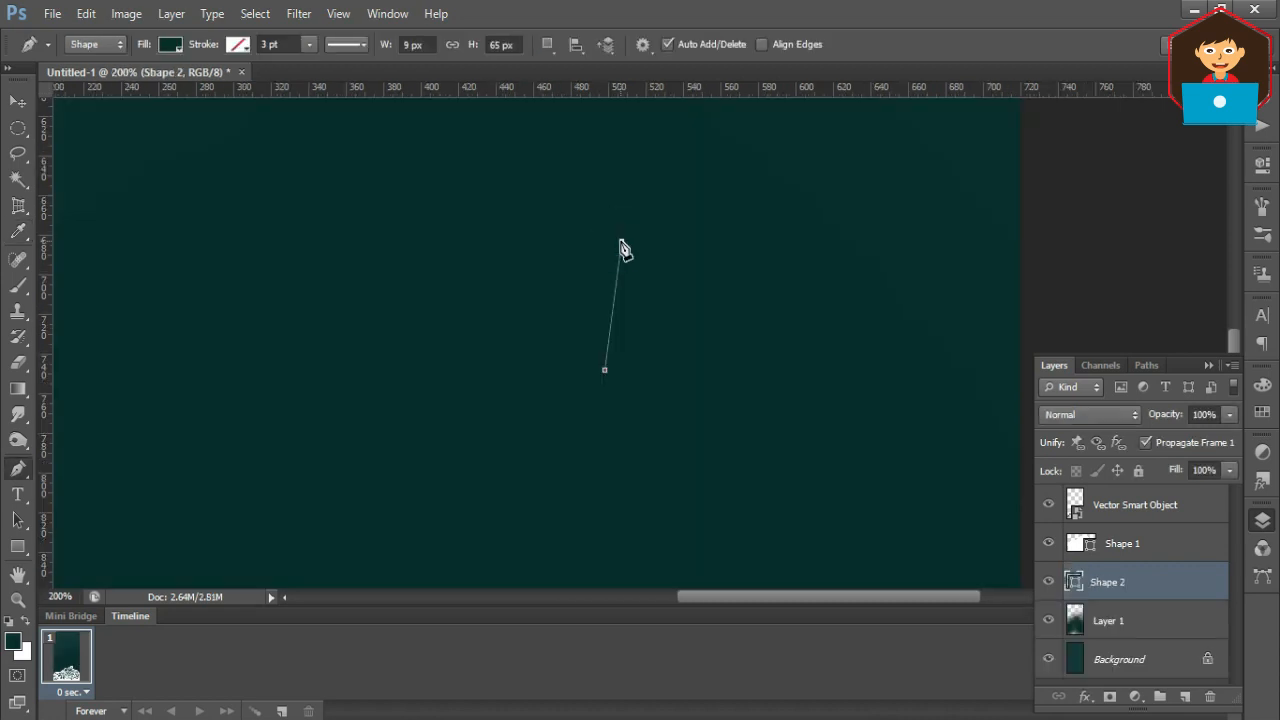
pyautogui.keyDown('ctrl'); pyautogui.click(727, 230); pyautogui.keyUp('ctrl')
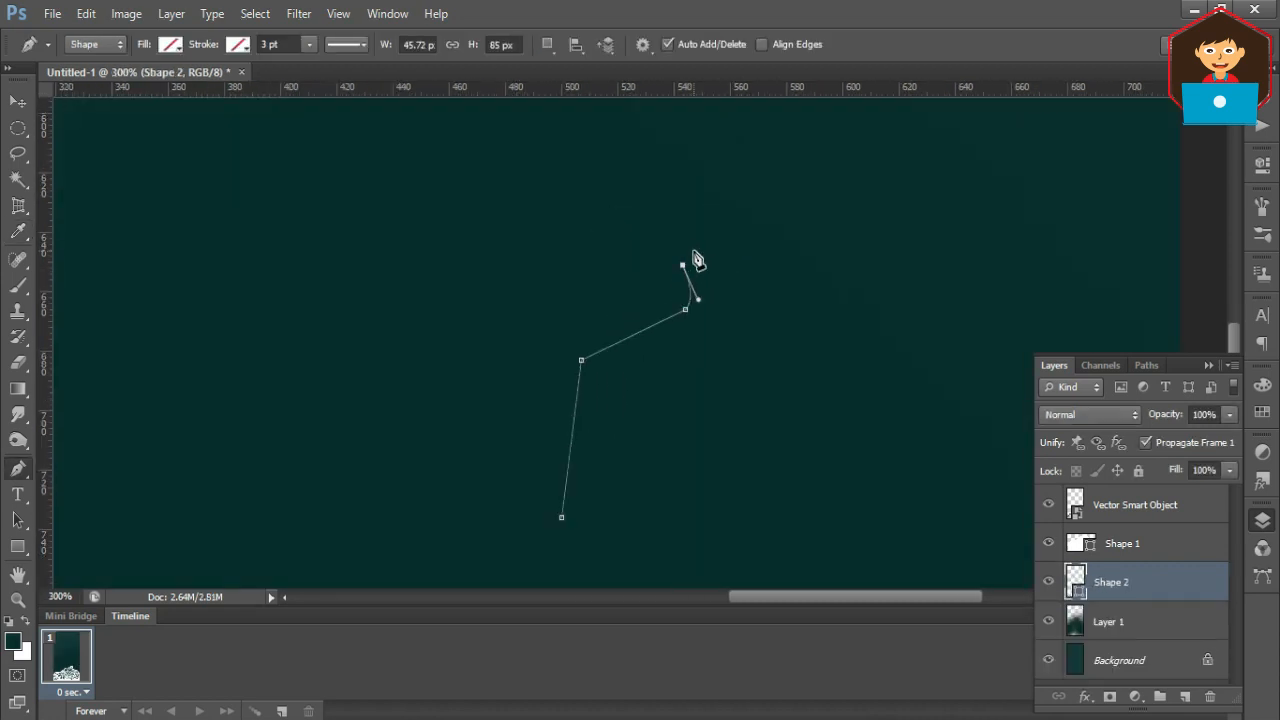
pyautogui.moveTo(688, 253); pyautogui.dragTo(671, 238)
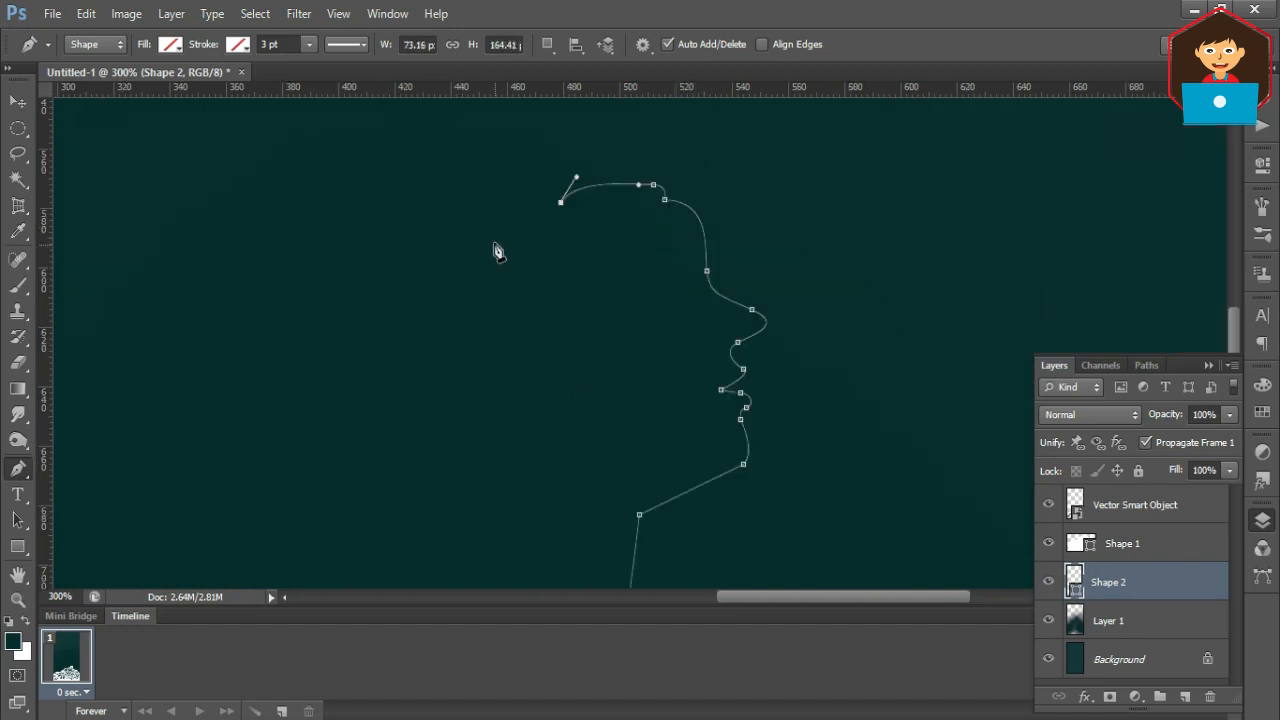
pyautogui.moveTo(484, 241); pyautogui.dragTo(497, 318)
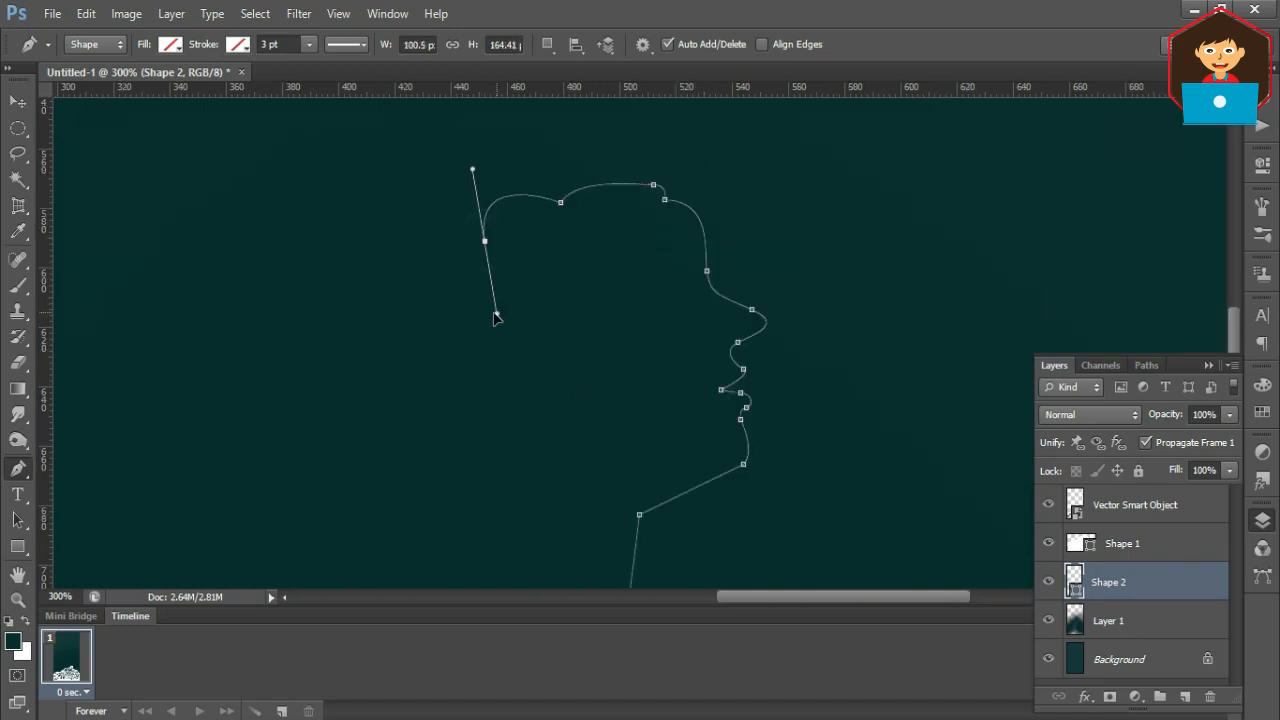
pyautogui.moveTo(535, 473); pyautogui.dragTo(566, 477)
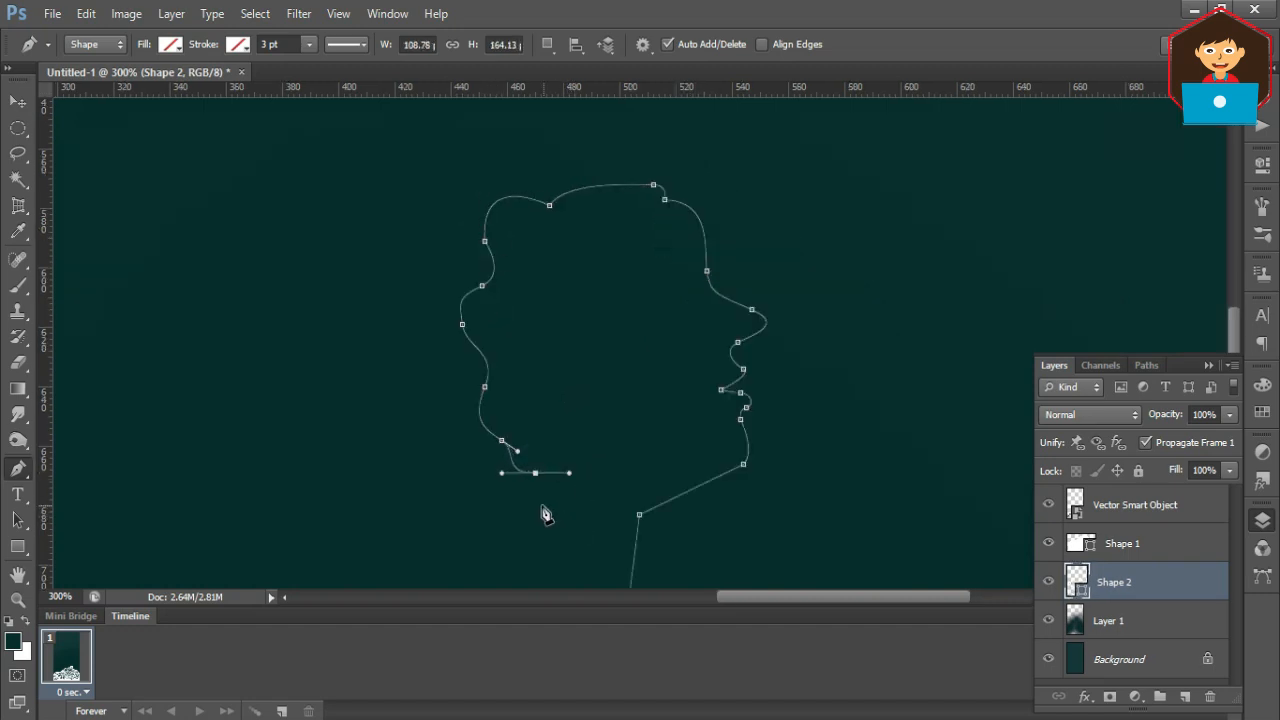
pyautogui.moveTo(656, 432); pyautogui.dragTo(664, 288)
pyautogui.moveTo(509, 500); pyautogui.dragTo(497, 525)
# Continue the woman's outline down her back, puffed sleeve and arm to the dress's upper edge.
pyautogui.hotkey('ctrl', '-')
pyautogui.keyDown('alt'); pyautogui.click(513, 318); pyautogui.keyUp('alt')
pyautogui.moveTo(513, 318); pyautogui.dragTo(502, 394)
pyautogui.click(531, 413)
pyautogui.moveTo(528, 470); pyautogui.dragTo(548, 494)
pyautogui.moveTo(606, 428); pyautogui.dragTo(612, 357)
pyautogui.moveTo(513, 566); pyautogui.dragTo(516, 517)
pyautogui.click(516, 548)
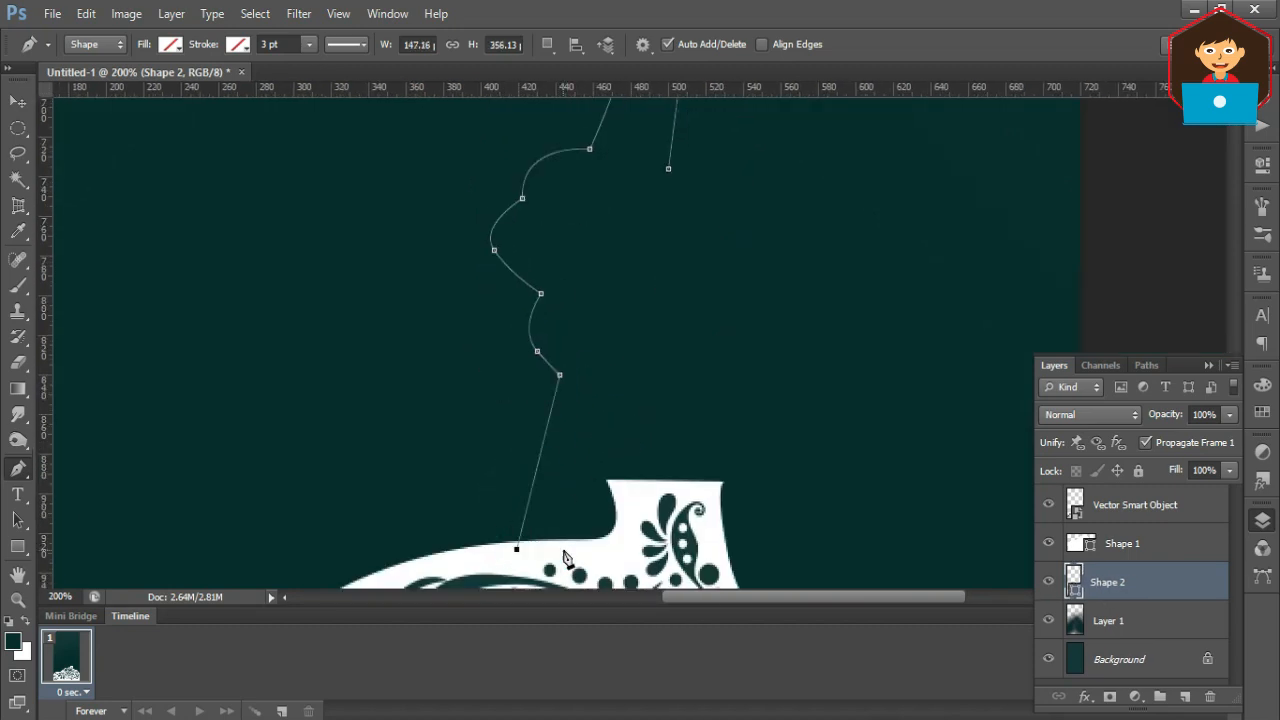
# Trace the woman's waist along the dress's peak and curve the outline up toward her chest.
pyautogui.click(608, 484)
pyautogui.click(722, 483)
pyautogui.click(696, 291)
pyautogui.moveTo(725, 240); pyautogui.dragTo(732, 358)
pyautogui.hotkey('ctrl', 'z')
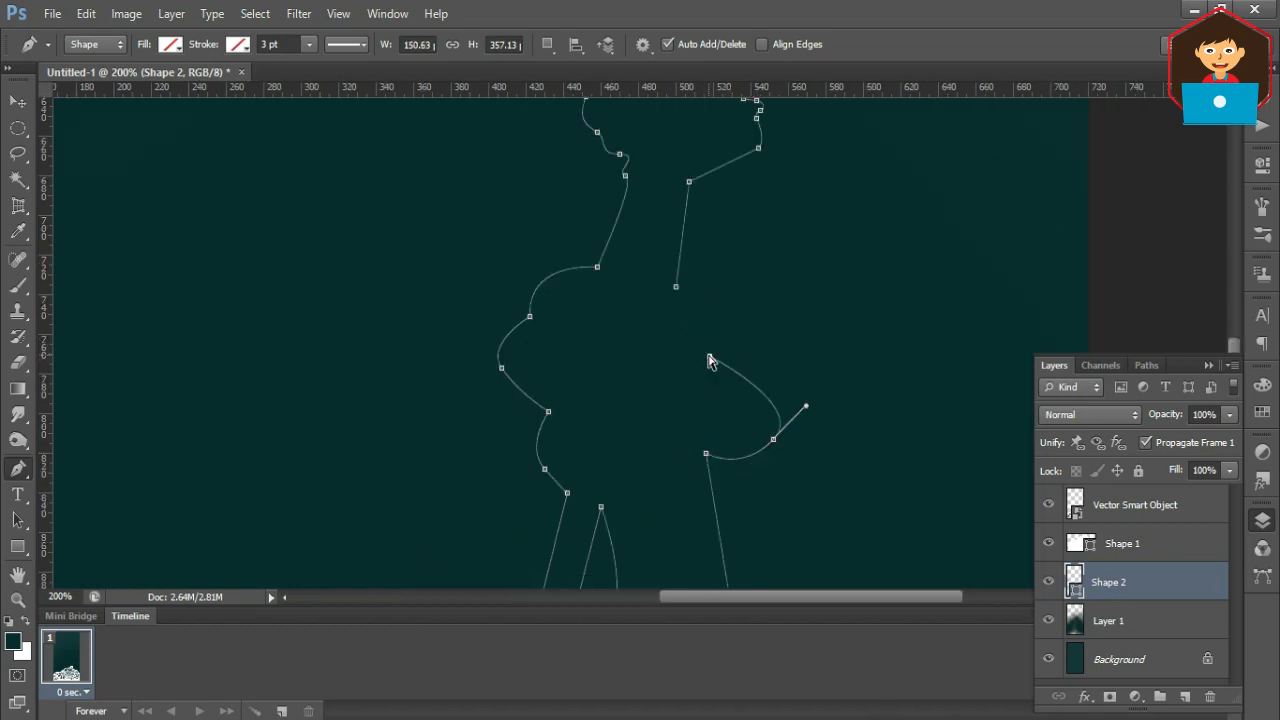
# Close the woman's outline at the neck and adjust the neck and chest curves.
pyautogui.click(677, 288)
pyautogui.moveTo(676, 287); pyautogui.dragTo(674, 267)
pyautogui.moveTo(722, 381); pyautogui.dragTo(709, 367)
pyautogui.moveTo(706, 454); pyautogui.dragTo(713, 477)
# Fill the woman's silhouette shape with white.
pyautogui.click(17, 105)
pyautogui.scroll(-1, 748, 284)
pyautogui.moveTo(748, 284); pyautogui.dragTo(686, 311)
pyautogui.click(18, 469)
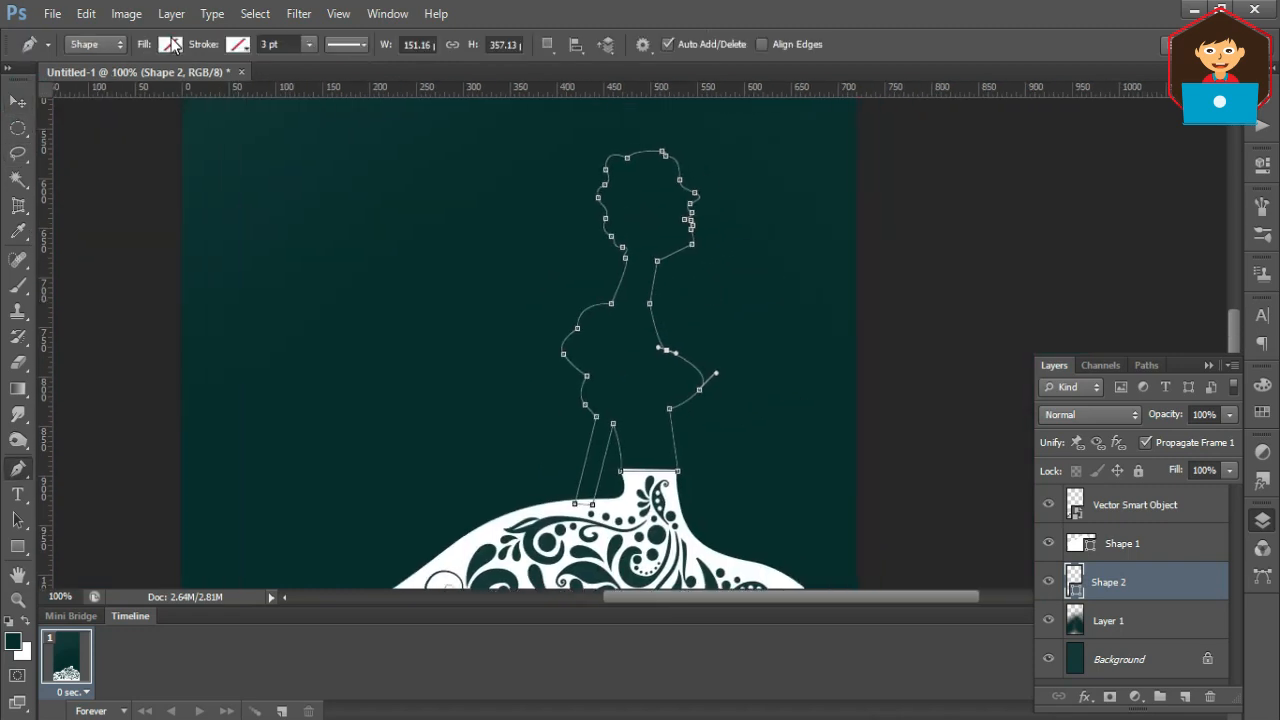
pyautogui.click(170, 44)
pyautogui.click(104, 142)
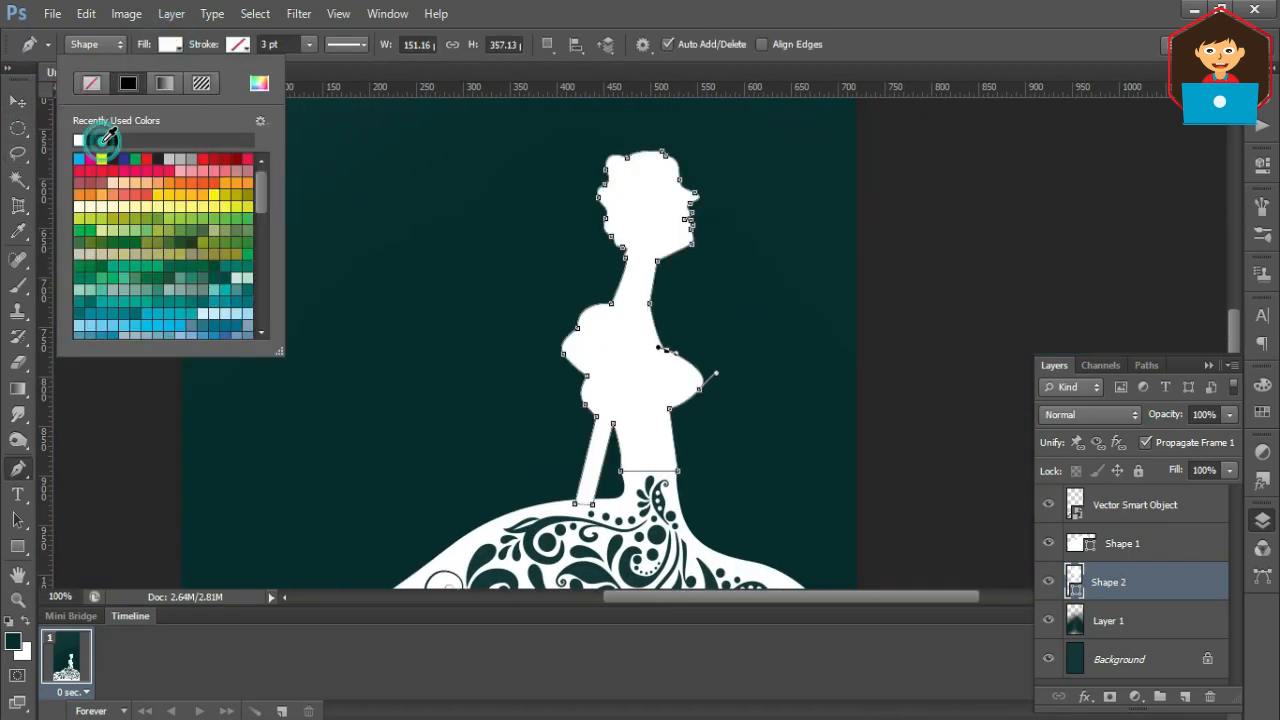
pyautogui.press('Return')
# Refine the nose, lips and chin of the woman's profile with the Direct Selection tool.
pyautogui.scroll(2, 690, 200)
pyautogui.click(18, 520)
pyautogui.rightClick(18, 520)
pyautogui.click(108, 538)
pyautogui.click(729, 329)
pyautogui.click(695, 334)
pyautogui.moveTo(768, 268); pyautogui.dragTo(780, 346)
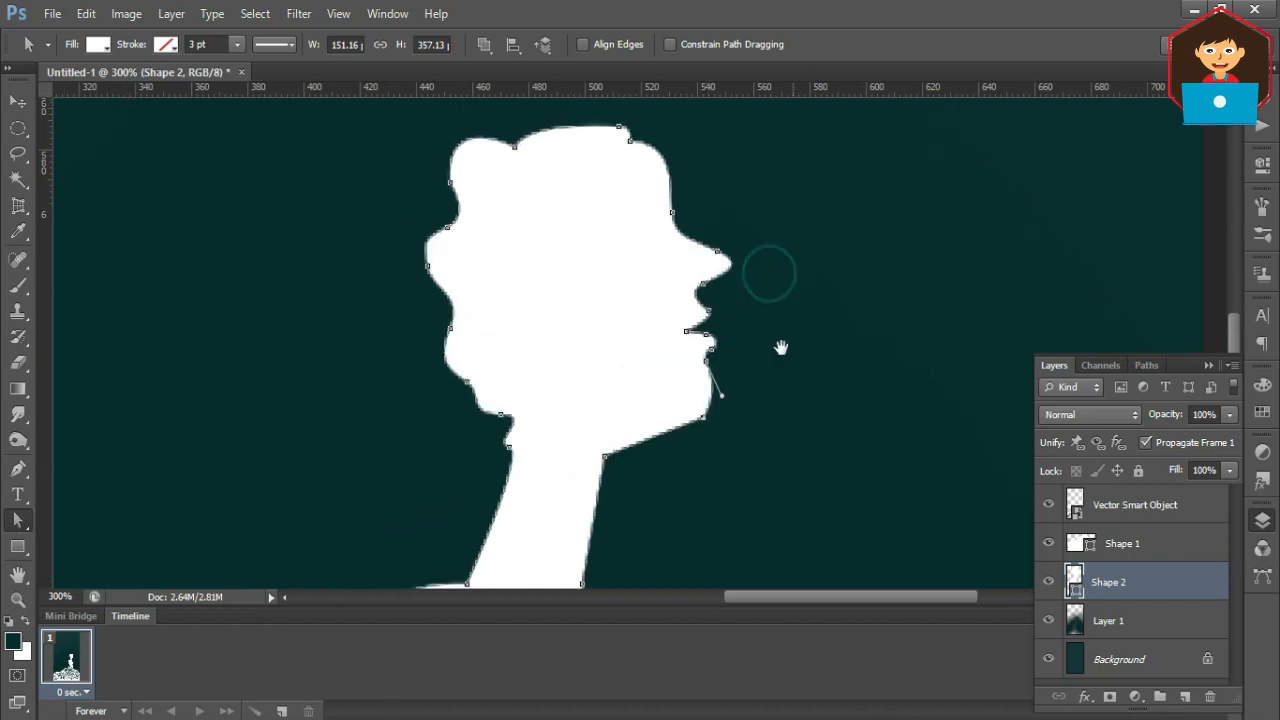
pyautogui.click(718, 271)
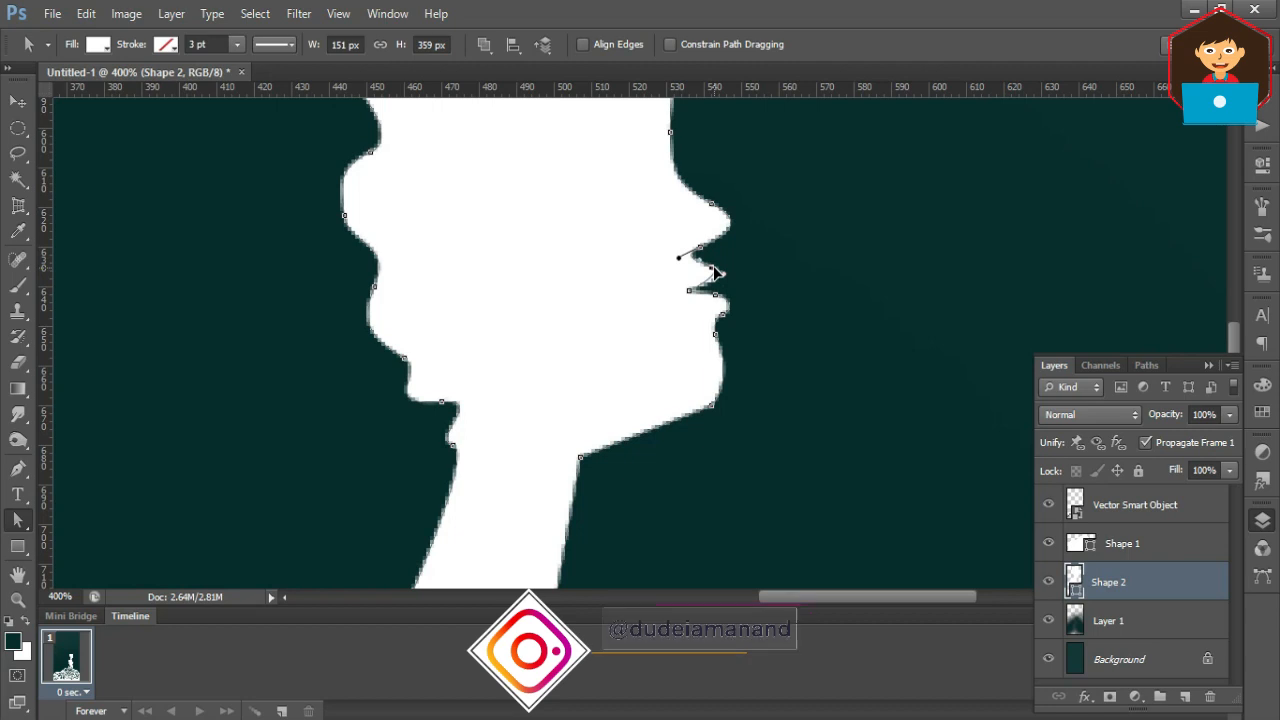
pyautogui.moveTo(611, 437); pyautogui.dragTo(646, 186)
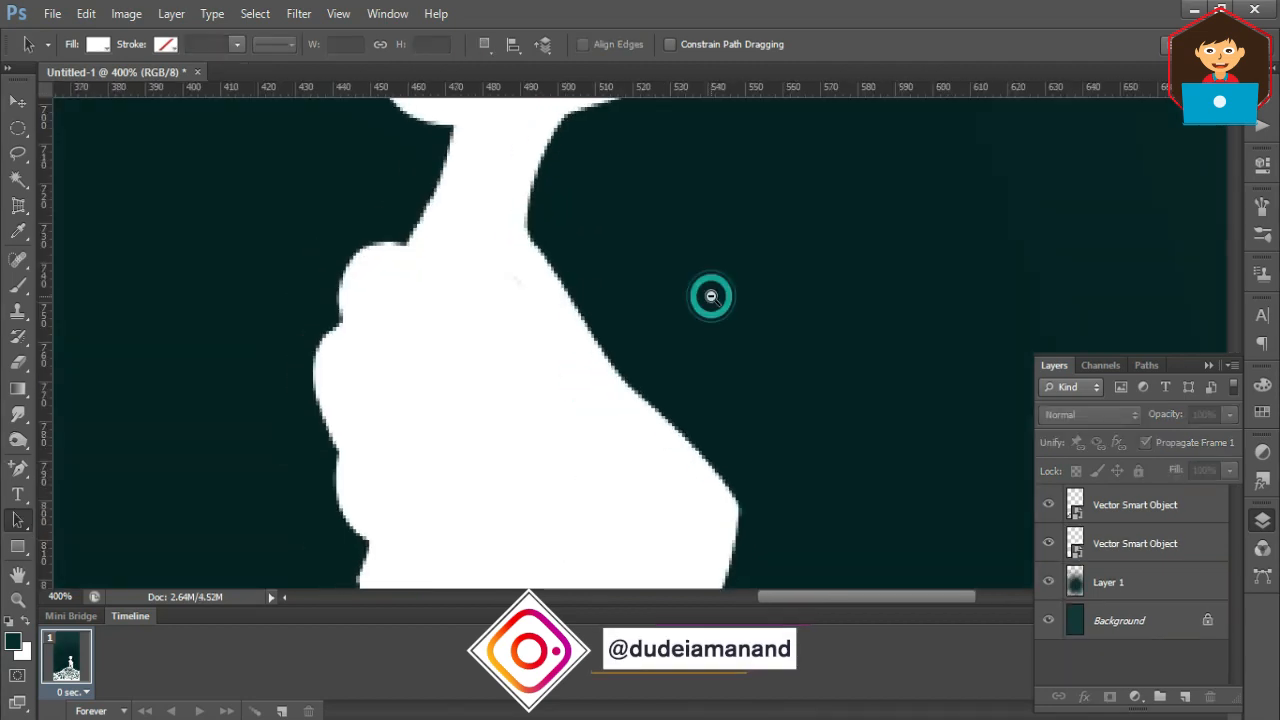
# Start an unfilled Pen tool outline of a man's profile facing the woman, tracing his jaw, chin and mouth.
pyautogui.moveTo(733, 220); pyautogui.dragTo(643, 457)
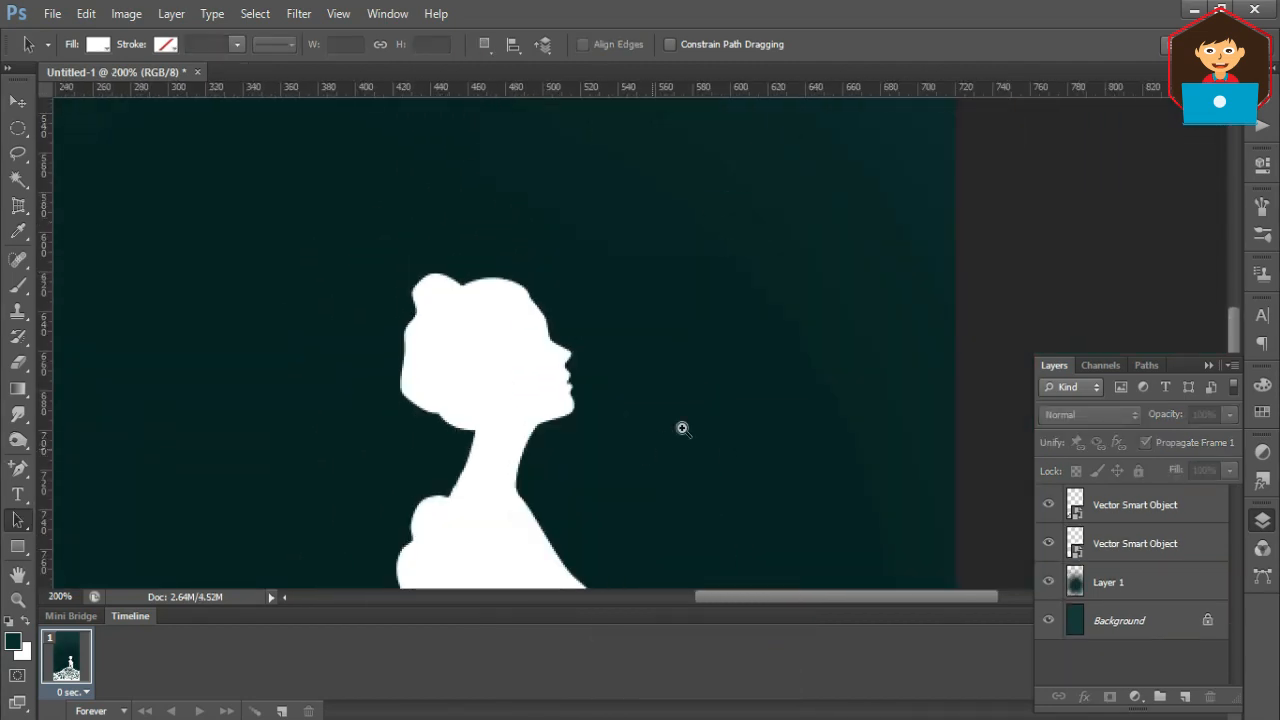
pyautogui.keyDown('alt'); pyautogui.click(704, 409); pyautogui.keyUp('alt')
pyautogui.moveTo(705, 406); pyautogui.dragTo(612, 357)
pyautogui.click(618, 382)
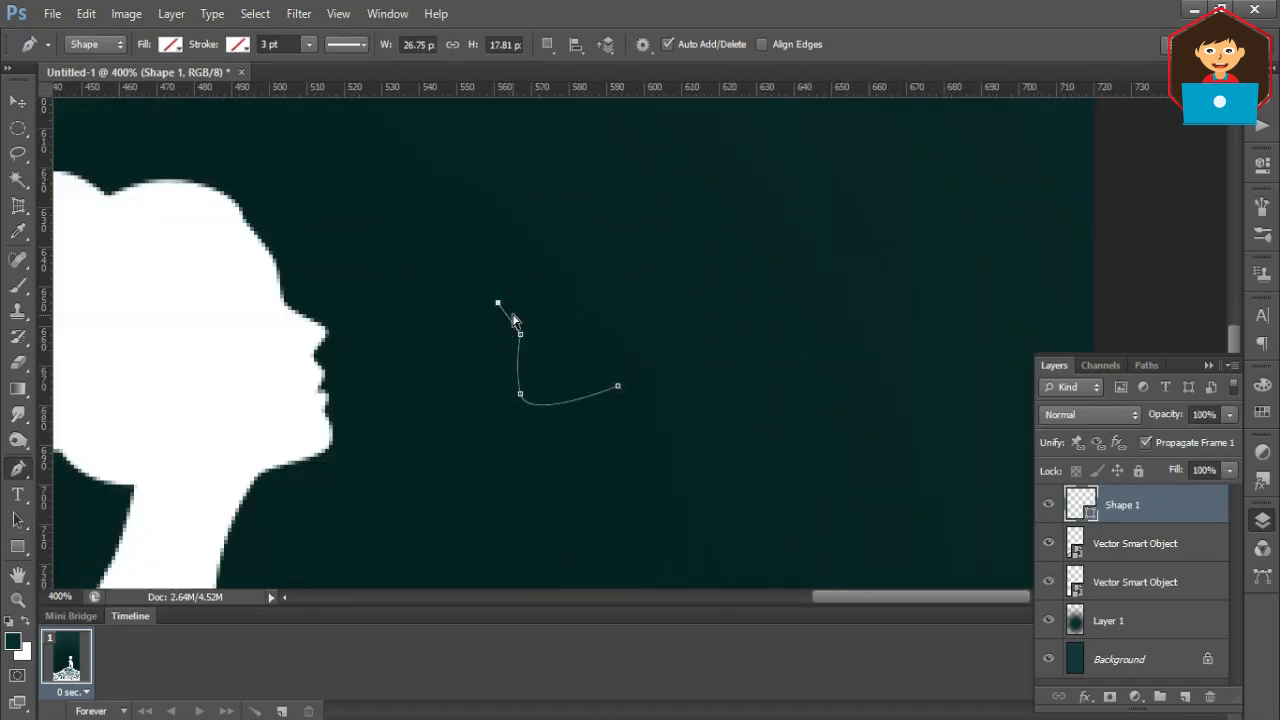
pyautogui.click(527, 295)
pyautogui.moveTo(488, 296); pyautogui.dragTo(466, 235)
pyautogui.click(490, 263)
pyautogui.moveTo(611, 234); pyautogui.dragTo(651, 374)
# Continue the man's outline up through the nose and forehead to the front of his hair.
pyautogui.moveTo(514, 293)
pyautogui.mouseDown()
pyautogui.moveTo(508, 265)
pyautogui.moveTo(516, 274)
pyautogui.moveTo(488, 292)
pyautogui.mouseUp()
pyautogui.hotkey('ctrl', 'z')
pyautogui.moveTo(500, 206); pyautogui.dragTo(531, 169)
pyautogui.hotkey('ctrl', 'z')
pyautogui.moveTo(493, 243); pyautogui.dragTo(509, 200)
pyautogui.click(508, 200)
pyautogui.moveTo(508, 200); pyautogui.dragTo(505, 248)
pyautogui.moveTo(468, 204); pyautogui.dragTo(468, 203)
pyautogui.moveTo(580, 220); pyautogui.dragTo(464, 229)
# Trace the back of the man's head and his shirt collar, and adjust the collar points.
pyautogui.moveTo(631, 174); pyautogui.dragTo(805, 482)
pyautogui.hotkey('ctrl', 'z')
pyautogui.click(734, 511)
pyautogui.moveTo(648, 453); pyautogui.dragTo(633, 416)
pyautogui.hotkey('ctrl', 'z')
pyautogui.moveTo(790, 444); pyautogui.dragTo(737, 320)
pyautogui.click(731, 483)
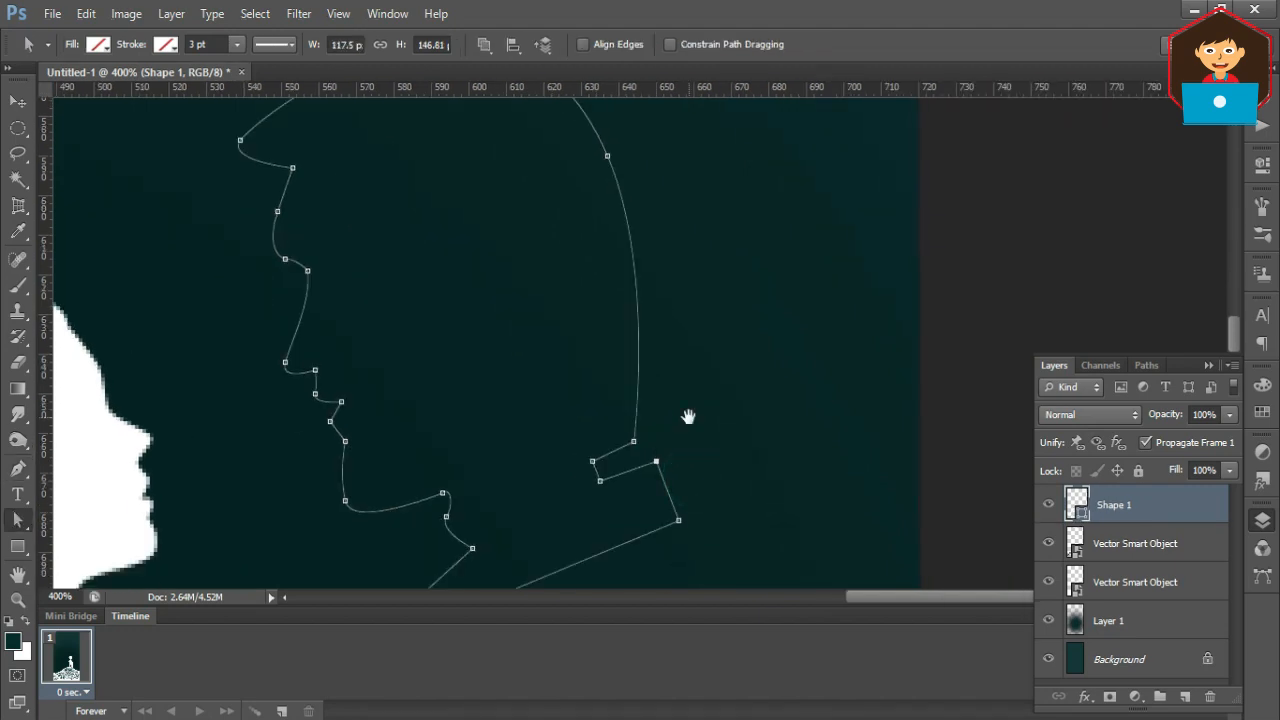
# Fill the man's head silhouette with white and refine the anchor points of his nose.
pyautogui.moveTo(688, 416); pyautogui.dragTo(686, 416)
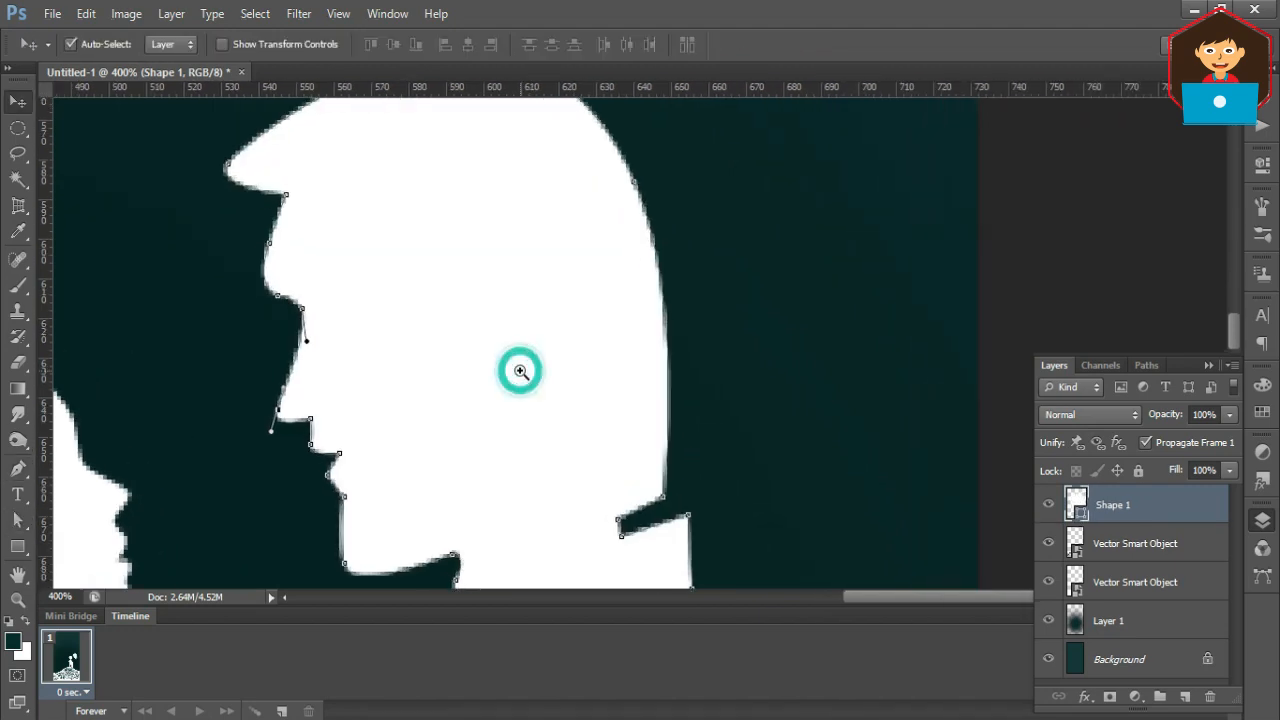
pyautogui.click(517, 366)
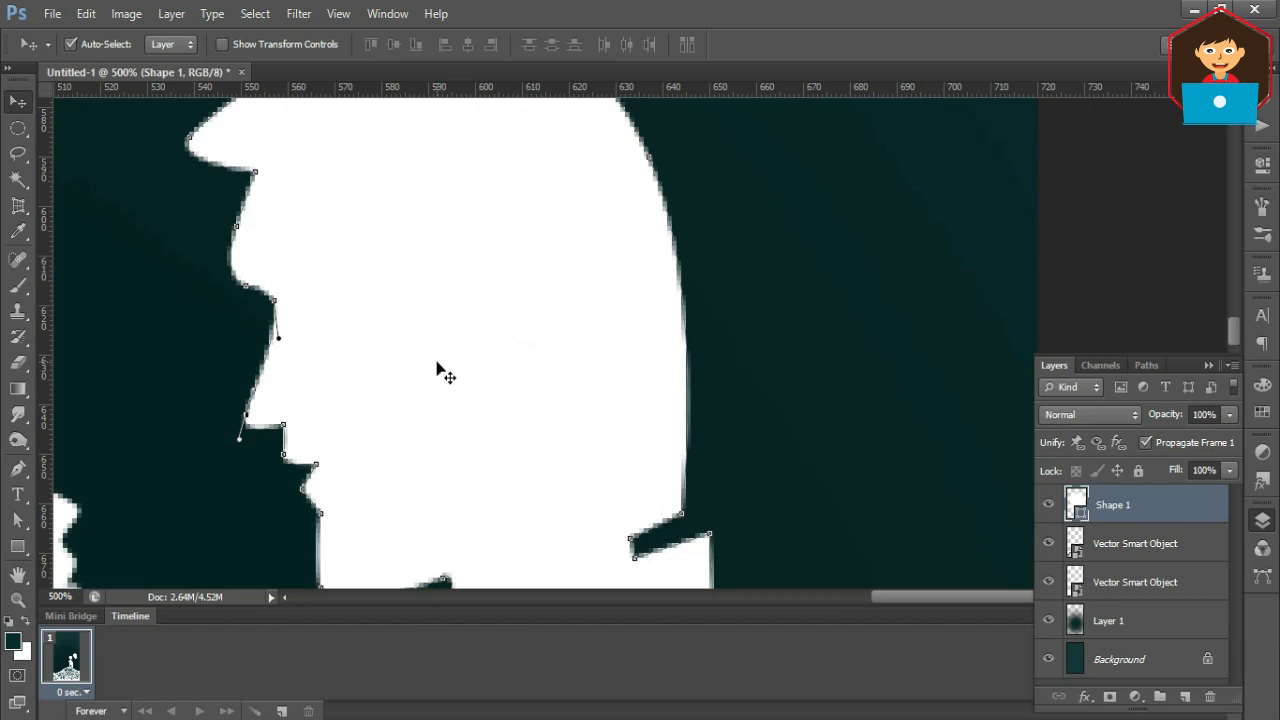
pyautogui.press('a')
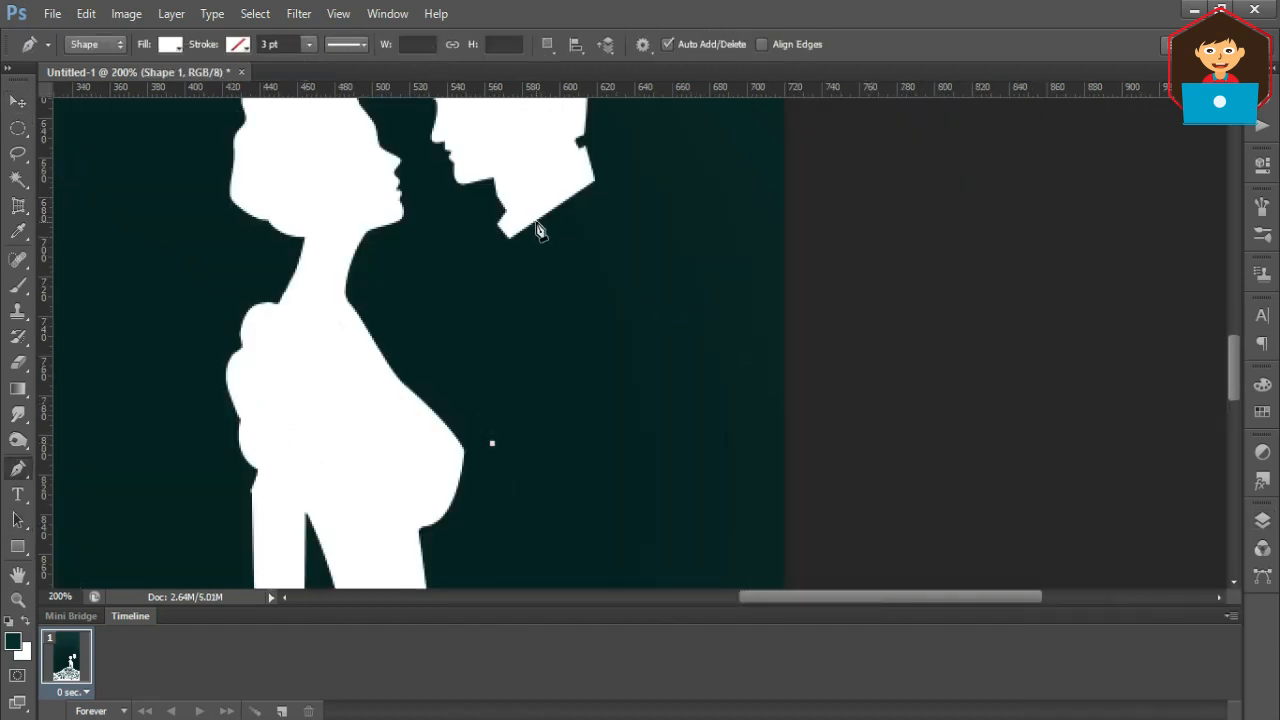
# Draw a thin, curved white strip below the man's collar for the front edge of his jacket.
pyautogui.moveTo(510, 240); pyautogui.dragTo(562, 153)
pyautogui.keyDown('alt'); pyautogui.click(510, 240); pyautogui.keyUp('alt')
pyautogui.click(512, 246)
pyautogui.moveTo(556, 223); pyautogui.dragTo(595, 205)
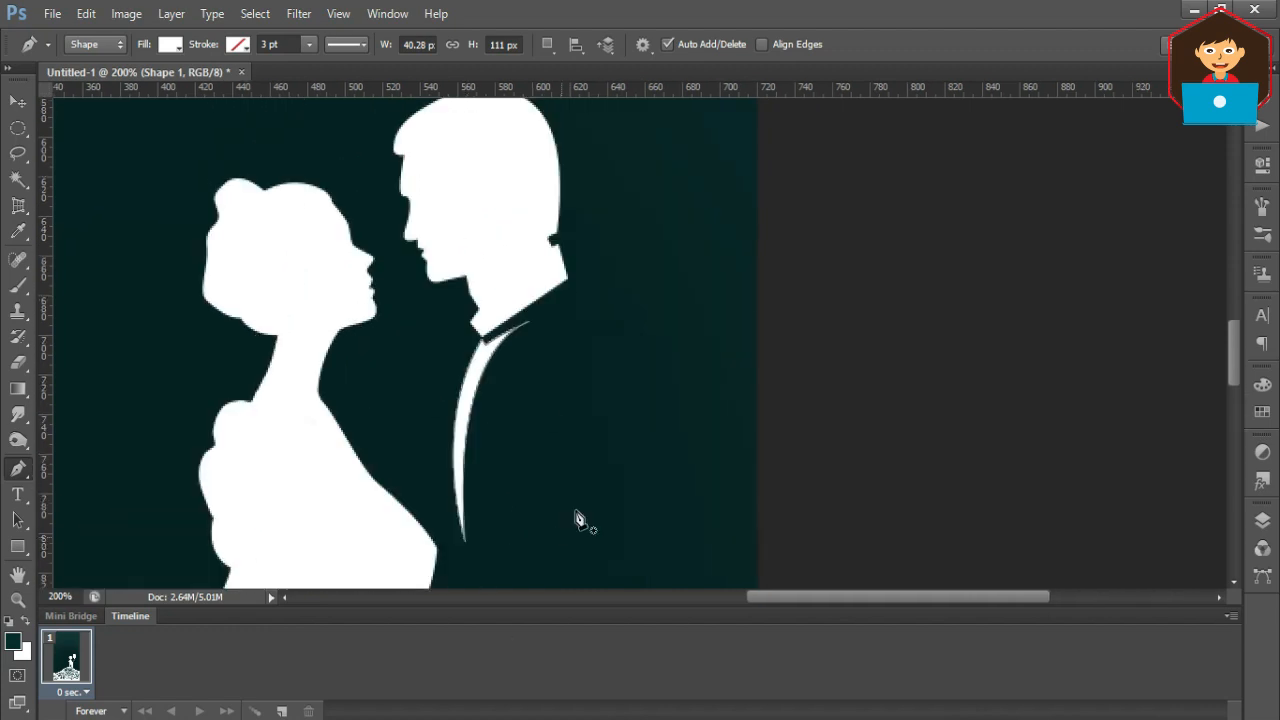
# Draw the notched jacket lapel as a narrow white shape beside the front edge.
pyautogui.click(520, 329)
pyautogui.moveTo(597, 272); pyautogui.dragTo(626, 257)
pyautogui.keyDown('alt'); pyautogui.click(597, 272); pyautogui.keyUp('alt')
pyautogui.scroll(1, 538, 352)
pyautogui.moveTo(530, 313); pyautogui.dragTo(530, 270)
pyautogui.keyDown('alt'); pyautogui.click(530, 313); pyautogui.keyUp('alt')
pyautogui.click(502, 303)
pyautogui.click(508, 339)
pyautogui.moveTo(487, 518); pyautogui.dragTo(493, 576)
pyautogui.moveTo(588, 371); pyautogui.dragTo(577, 501)
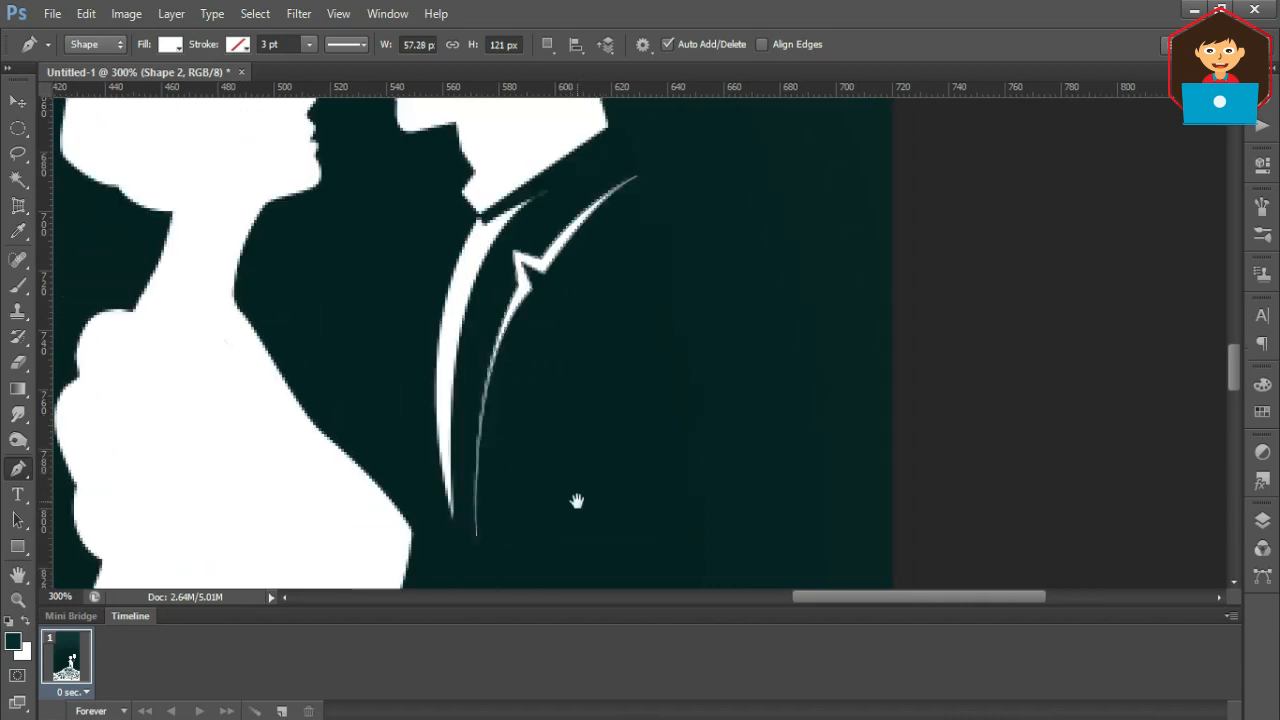
# Draw a tapering white curve for the man's back and shoulder outline.
pyautogui.click(943, 309)
pyautogui.click(613, 158)
pyautogui.moveTo(713, 298); pyautogui.dragTo(712, 432)
pyautogui.hotkey('ctrl', 'z')
pyautogui.moveTo(742, 352); pyautogui.dragTo(741, 521)
pyautogui.keyDown('alt'); pyautogui.click(742, 353); pyautogui.keyUp('alt')
pyautogui.moveTo(612, 160); pyautogui.dragTo(514, 119)
# Draw a small white crescent for the fold at the top of the man's sleeve.
pyautogui.moveTo(586, 306); pyautogui.dragTo(591, 224)
pyautogui.click(591, 224)
pyautogui.moveTo(684, 231); pyautogui.dragTo(726, 300)
pyautogui.click(592, 224)
pyautogui.keyDown('ctrl'); pyautogui.click(1076, 273); pyautogui.keyUp('ctrl')
# Draw a straight, tapering white sleeve line from the man's upper arm down to the woman's body.
pyautogui.click(591, 245)
pyautogui.click(378, 467)
pyautogui.click(391, 497)
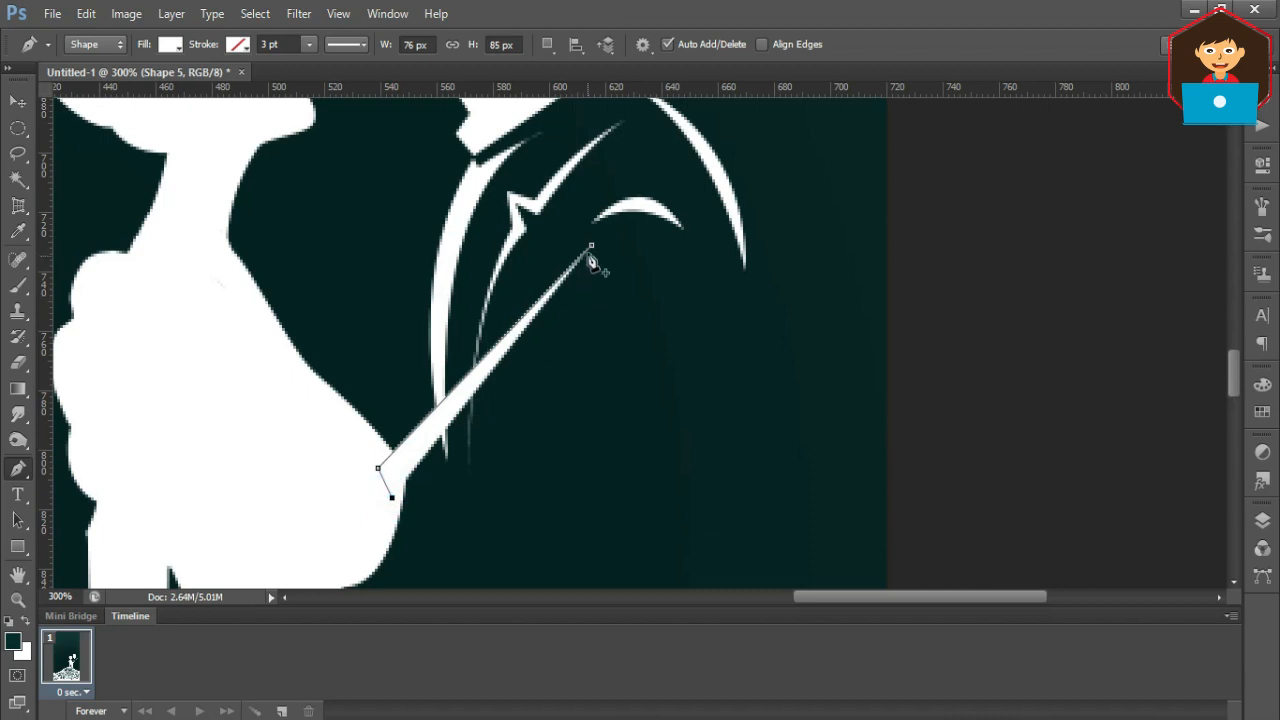
pyautogui.click(591, 245)
pyautogui.keyDown('ctrl'); pyautogui.click(1031, 271); pyautogui.keyUp('ctrl')
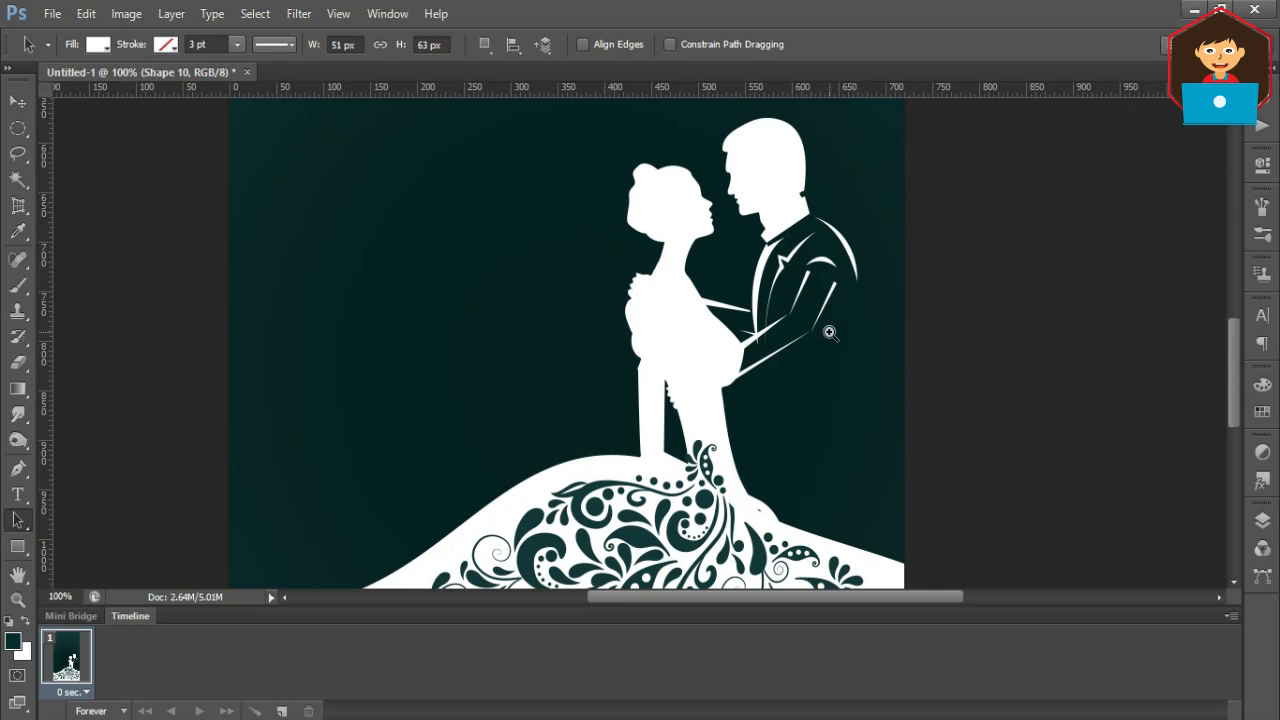
# Draw a large white circle above the couple with the Ellipse tool.
pyautogui.click(829, 332)
pyautogui.click(828, 332)
pyautogui.click(774, 331)
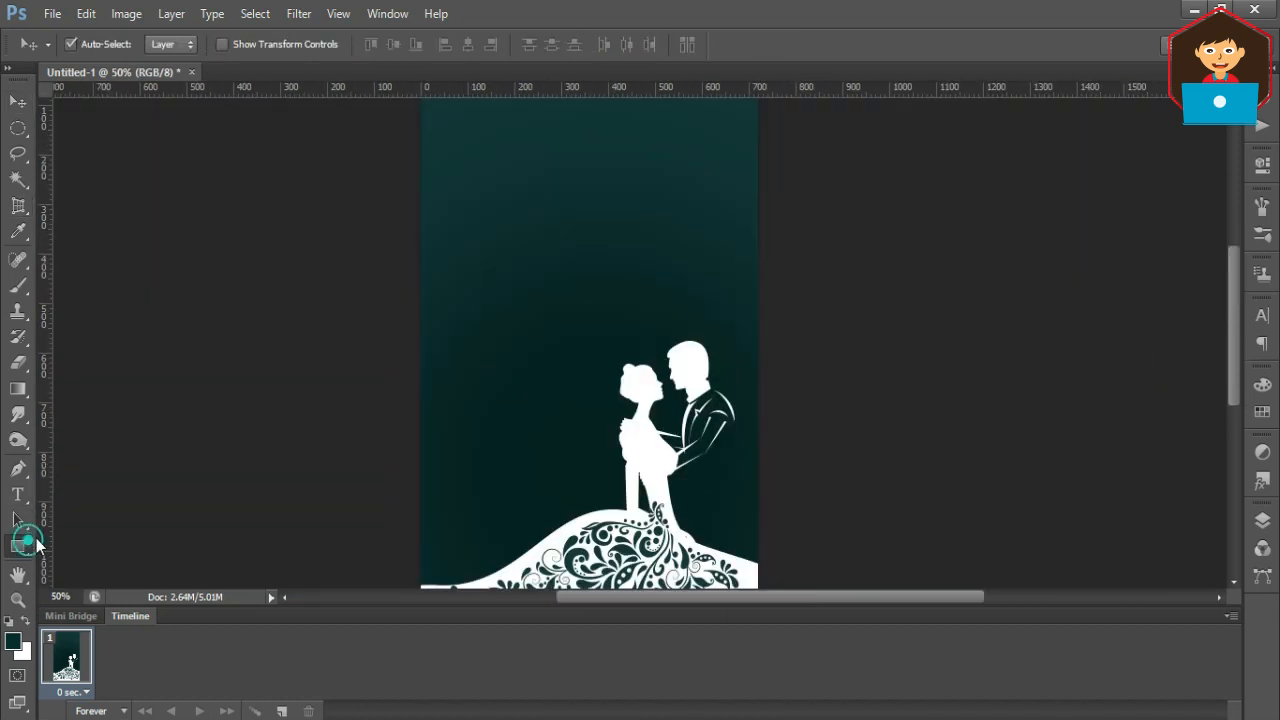
pyautogui.click(18, 546)
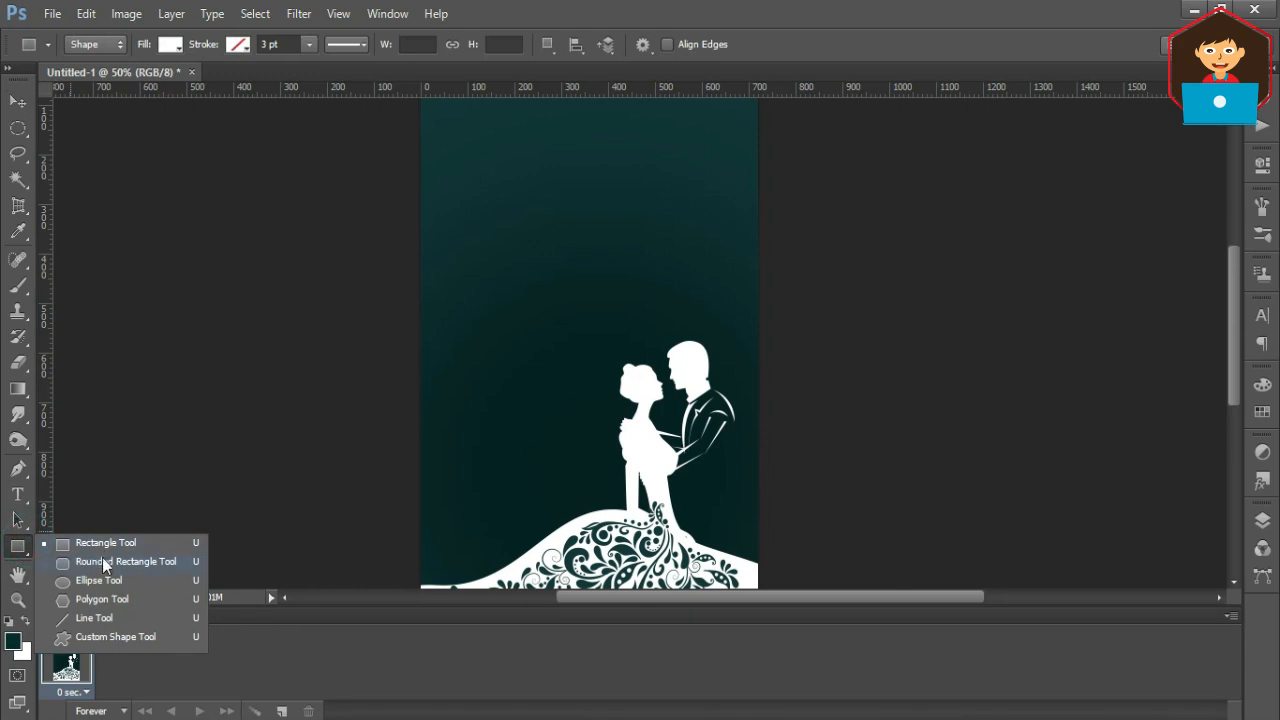
pyautogui.click(101, 581)
pyautogui.moveTo(506, 146); pyautogui.dragTo(780, 357)
pyautogui.click(14, 103)
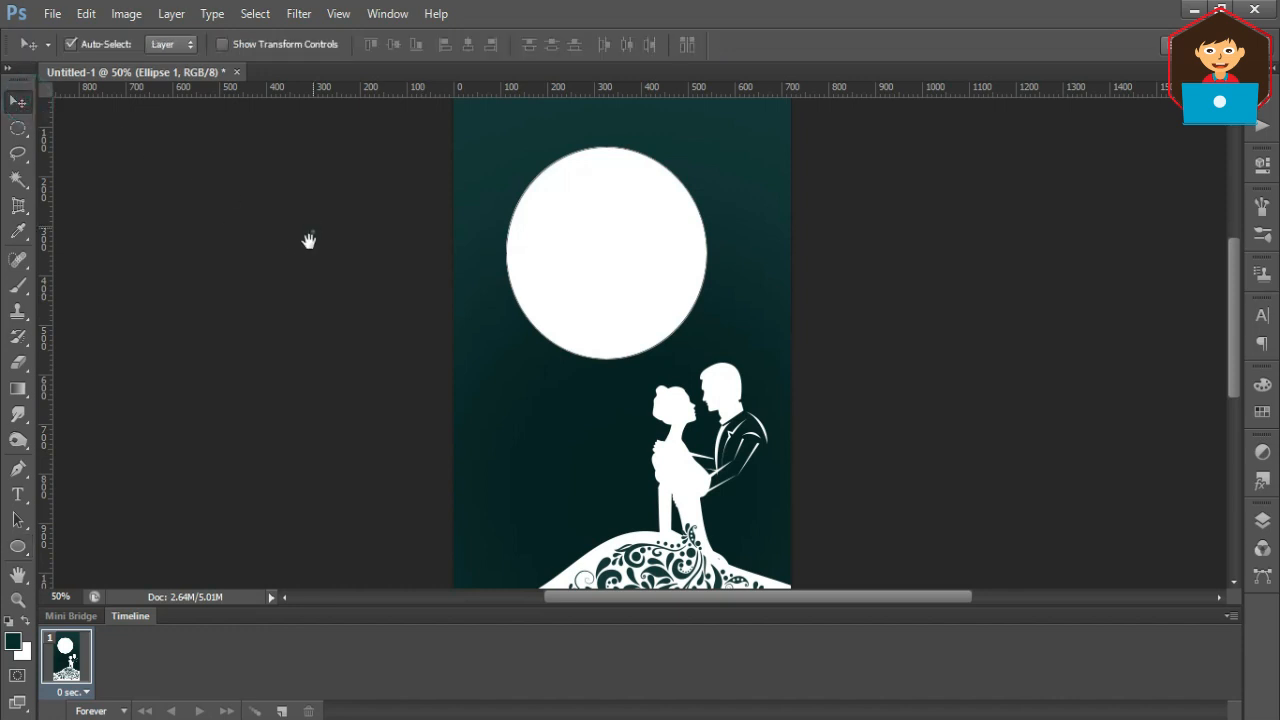
# Scale the white circle up to about 107% of its size.
pyautogui.moveTo(314, 226); pyautogui.dragTo(274, 354)
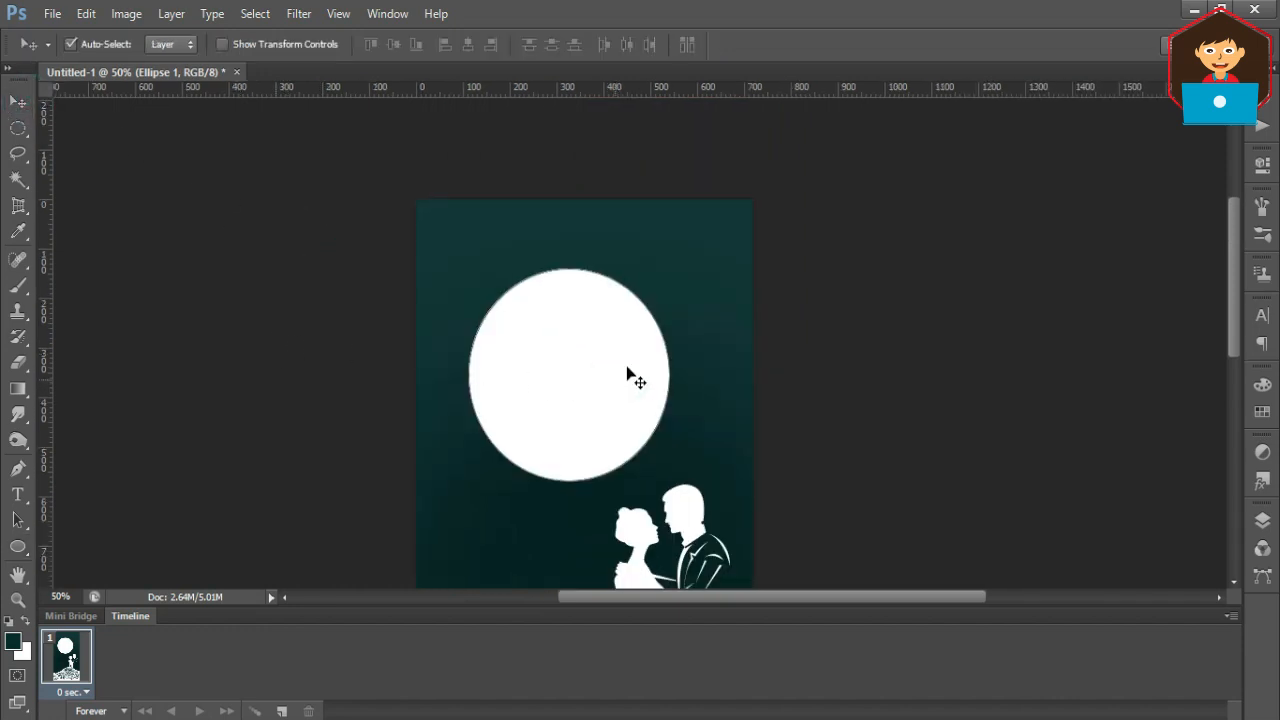
pyautogui.hotkey('ctrl', 't')
pyautogui.moveTo(670, 266); pyautogui.dragTo(681, 262)
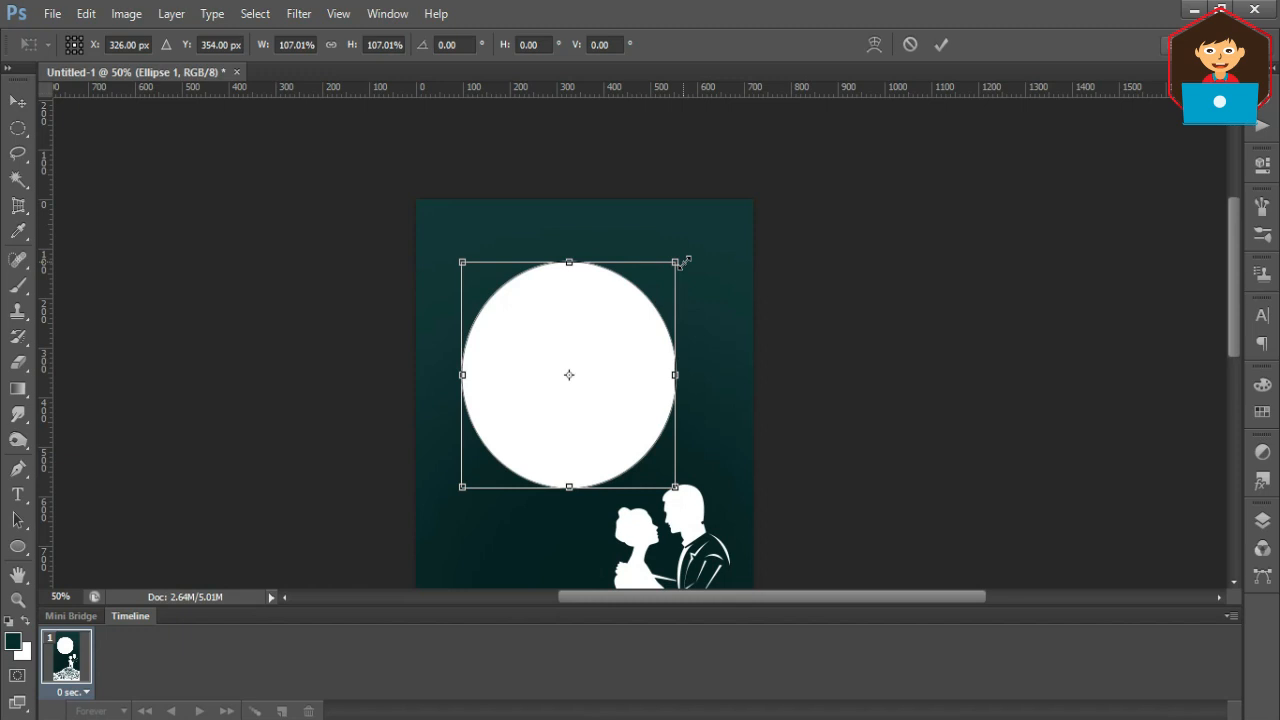
pyautogui.press('Return')
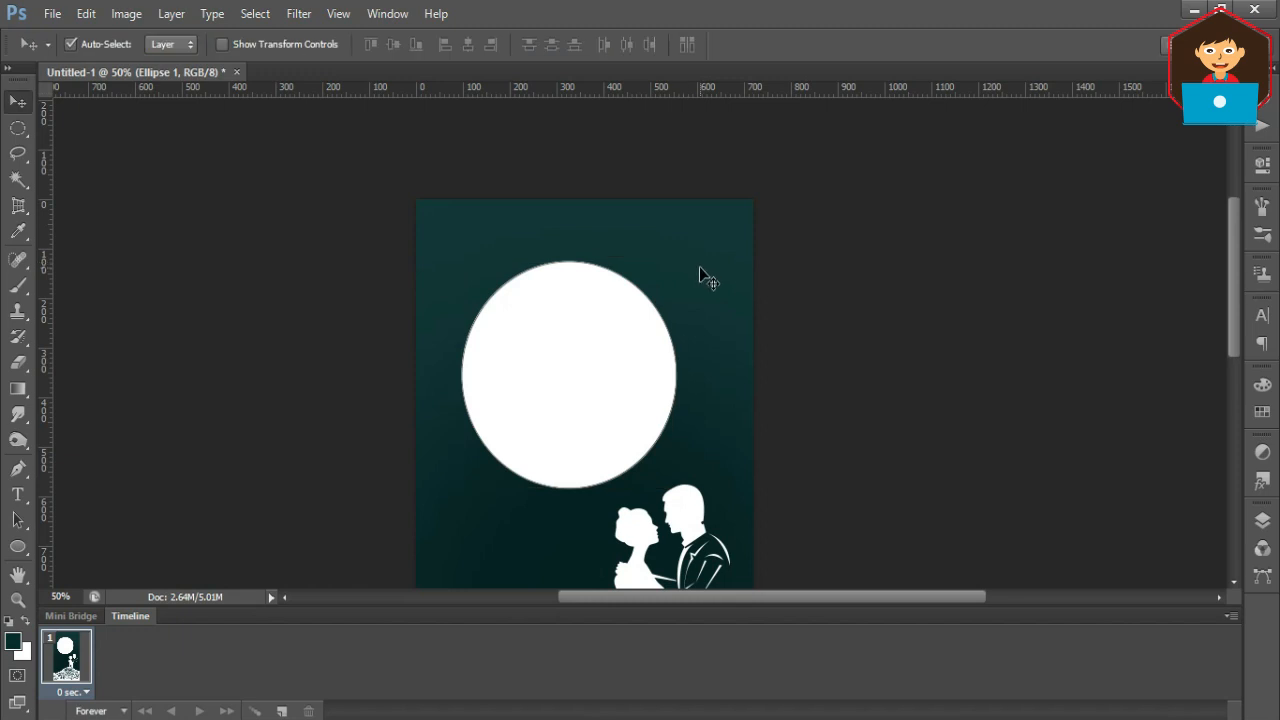
# Turn an offset duplicate of the circle into a ring with a white stroke and no fill.
pyautogui.click(1262, 520)
pyautogui.press('u')
pyautogui.click(237, 44)
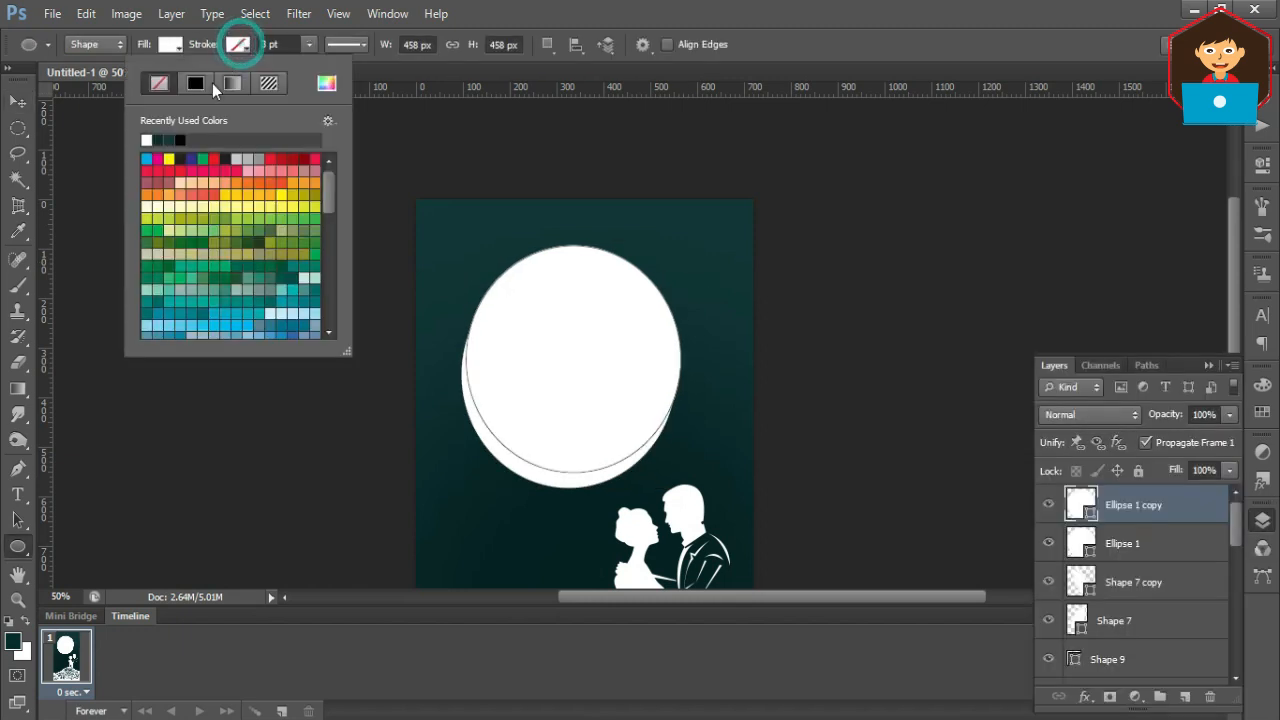
pyautogui.click(150, 139)
pyautogui.press('Return')
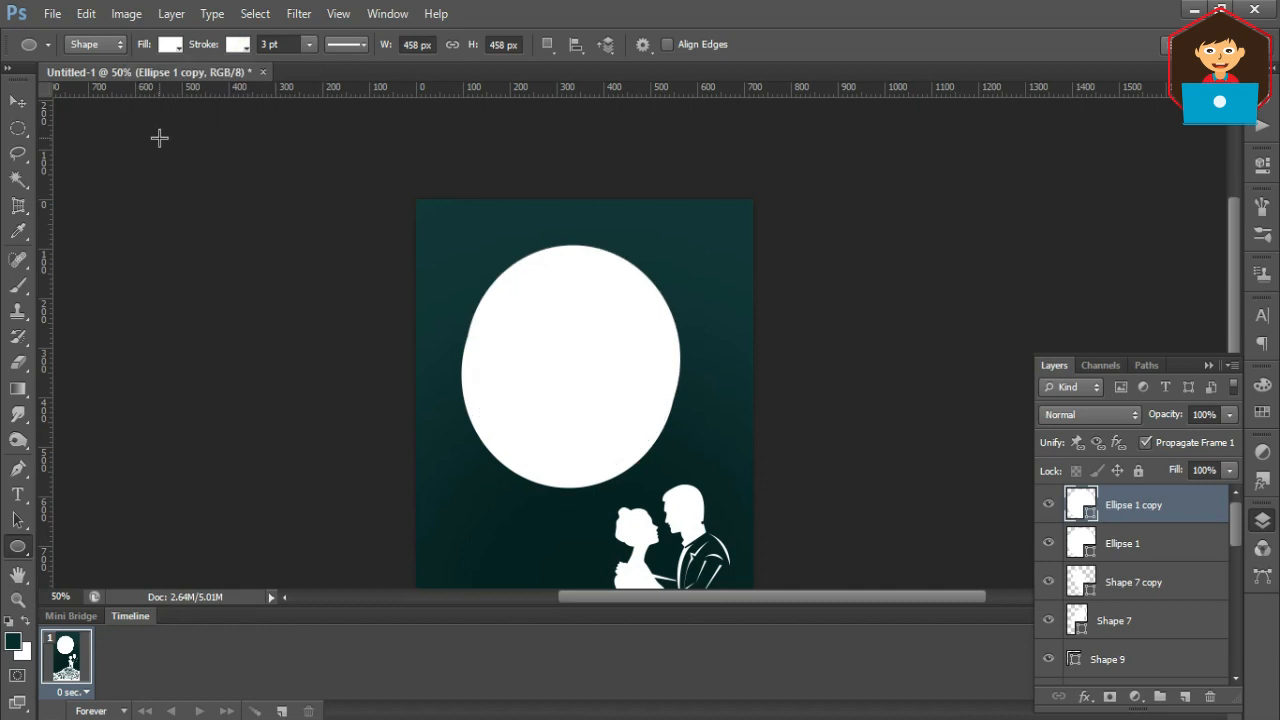
pyautogui.click(172, 45)
pyautogui.click(88, 88)
pyautogui.press('Return')
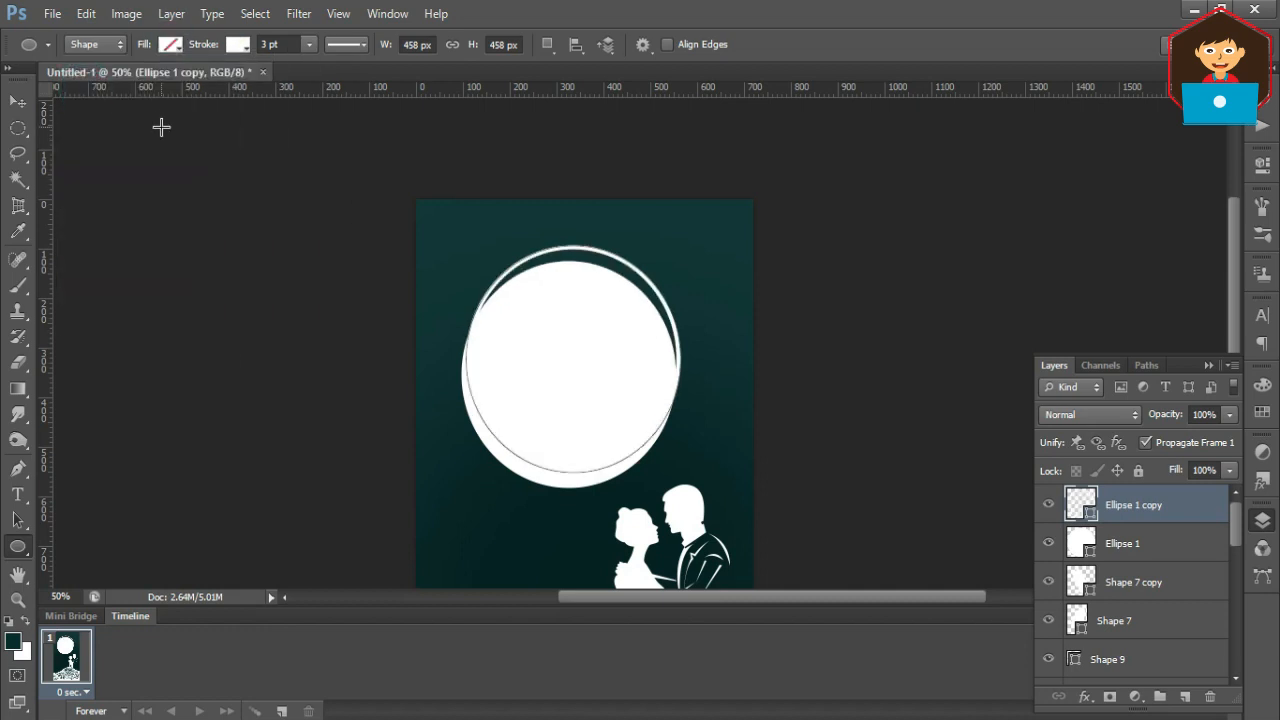
# Duplicate the ring, offset the copy down and to the left, and set its stroke width to 1 pt.
pyautogui.click(18, 102)
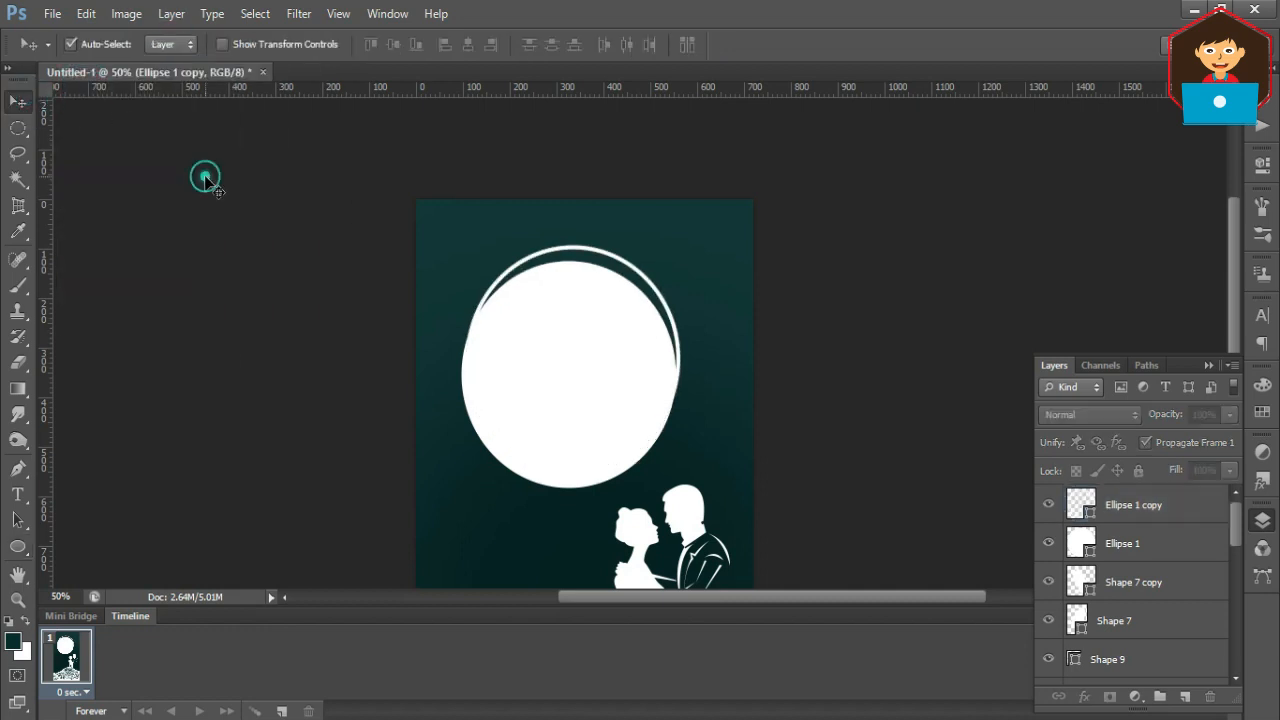
pyautogui.moveTo(655, 300)
pyautogui.mouseDown()
pyautogui.moveTo(622, 325)
pyautogui.moveTo(633, 313)
pyautogui.mouseUp()
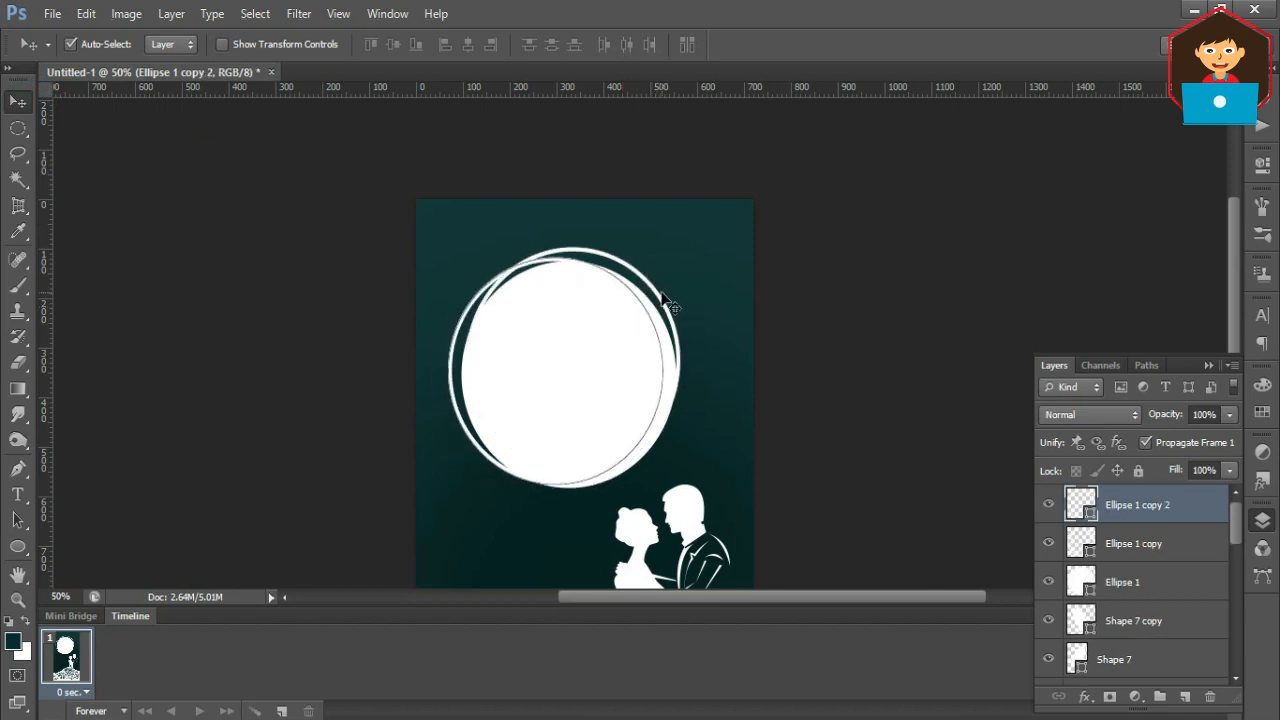
pyautogui.press('u')
pyautogui.doubleClick(285, 45)
pyautogui.write('1')
pyautogui.press('Return')
# Add another offset copy of the thicker ring and nudge it slightly down and to the left.
pyautogui.click(18, 101)
pyautogui.click(132, 208)
pyautogui.moveTo(653, 287); pyautogui.dragTo(643, 293)
pyautogui.press('Down')
pyautogui.press('Down')
pyautogui.press('Down')
pyautogui.press('Left')
pyautogui.press('Left')
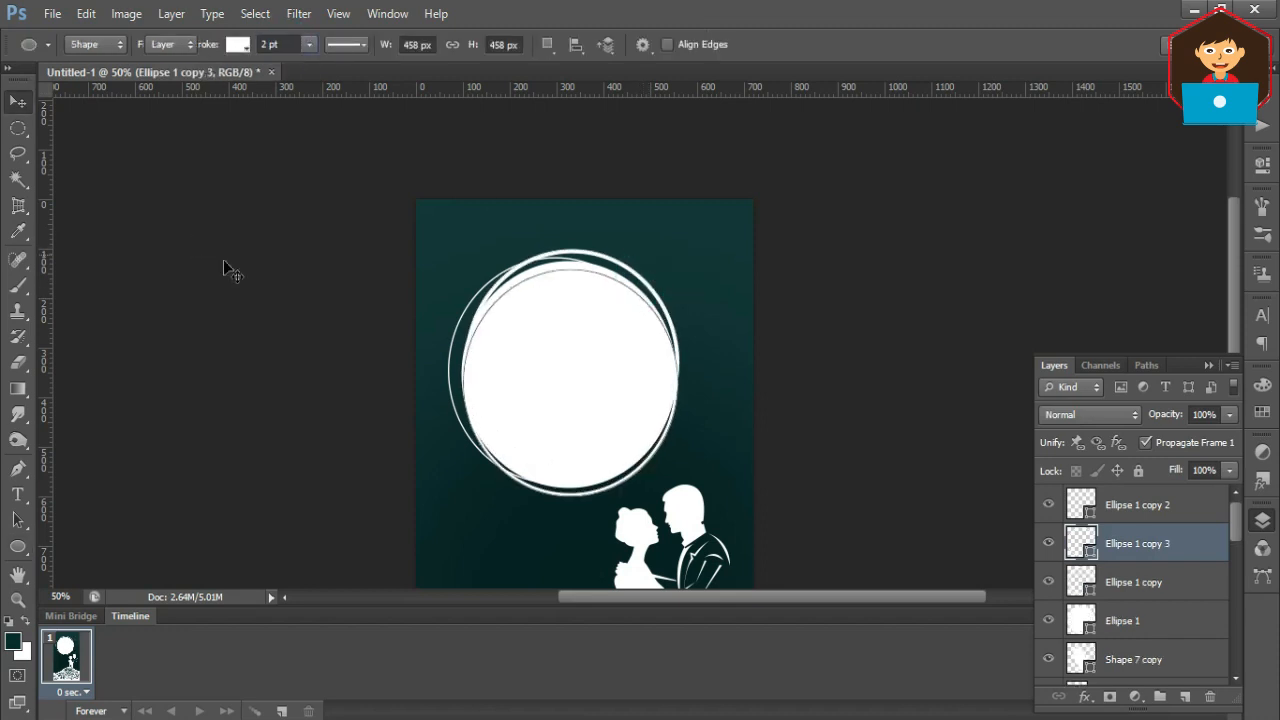
# Add more slightly offset copies of the thin ring around the white circle.
pyautogui.click(440, 258)
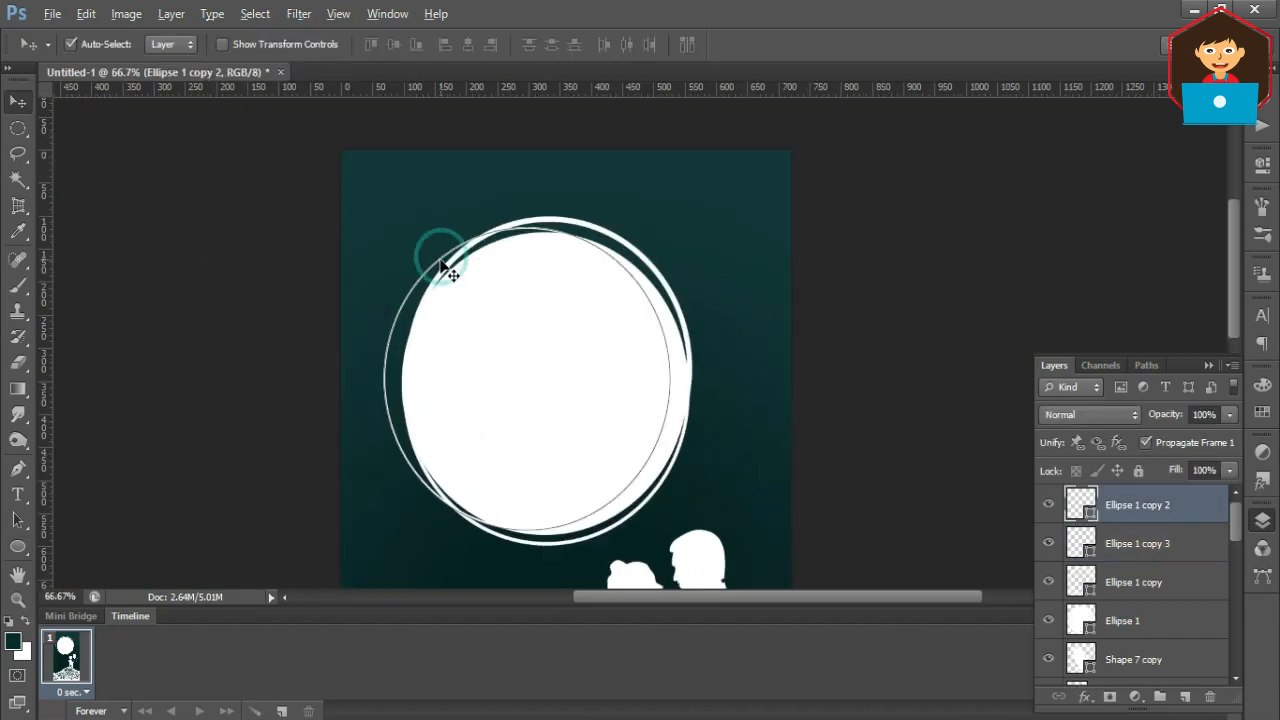
pyautogui.moveTo(440, 260); pyautogui.dragTo(474, 248)
pyautogui.moveTo(683, 301)
pyautogui.mouseDown()
pyautogui.moveTo(667, 329)
pyautogui.moveTo(672, 320)
pyautogui.mouseUp()
pyautogui.click(930, 310)
pyautogui.moveTo(659, 343); pyautogui.dragTo(632, 289)
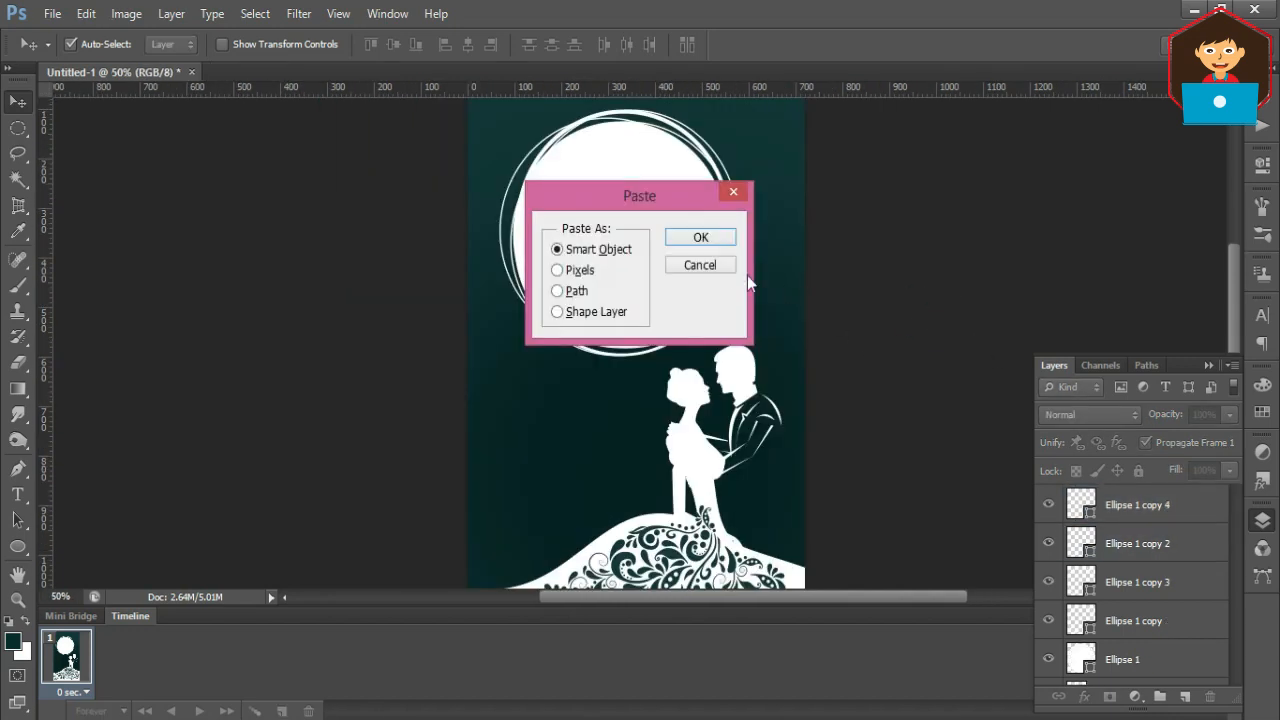
# Paste the flower bouquet as a Smart Object, scale it down and place it over the circle's lower part.
pyautogui.click(707, 241)
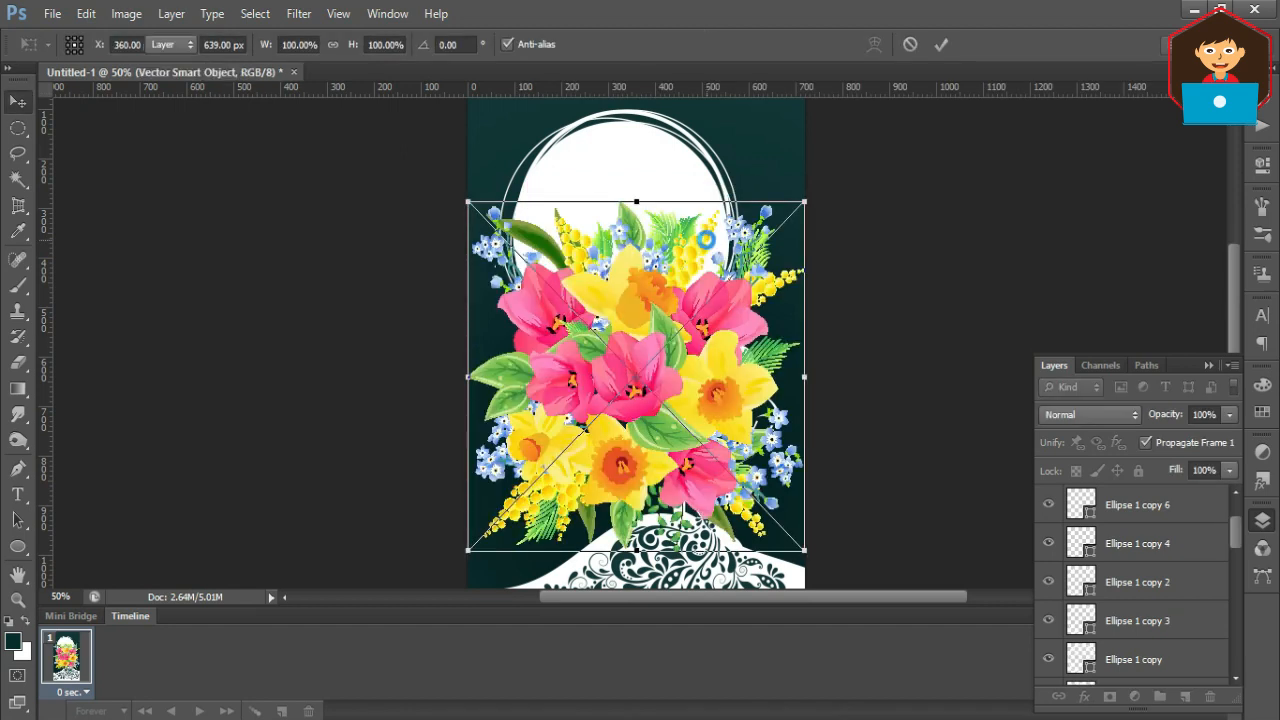
pyautogui.press('Return')
pyautogui.scroll(1, 717, 248)
pyautogui.hotkey('ctrl', 't')
pyautogui.moveTo(833, 187); pyautogui.dragTo(700, 268)
pyautogui.press('Return')
pyautogui.moveTo(664, 340); pyautogui.dragTo(650, 262)
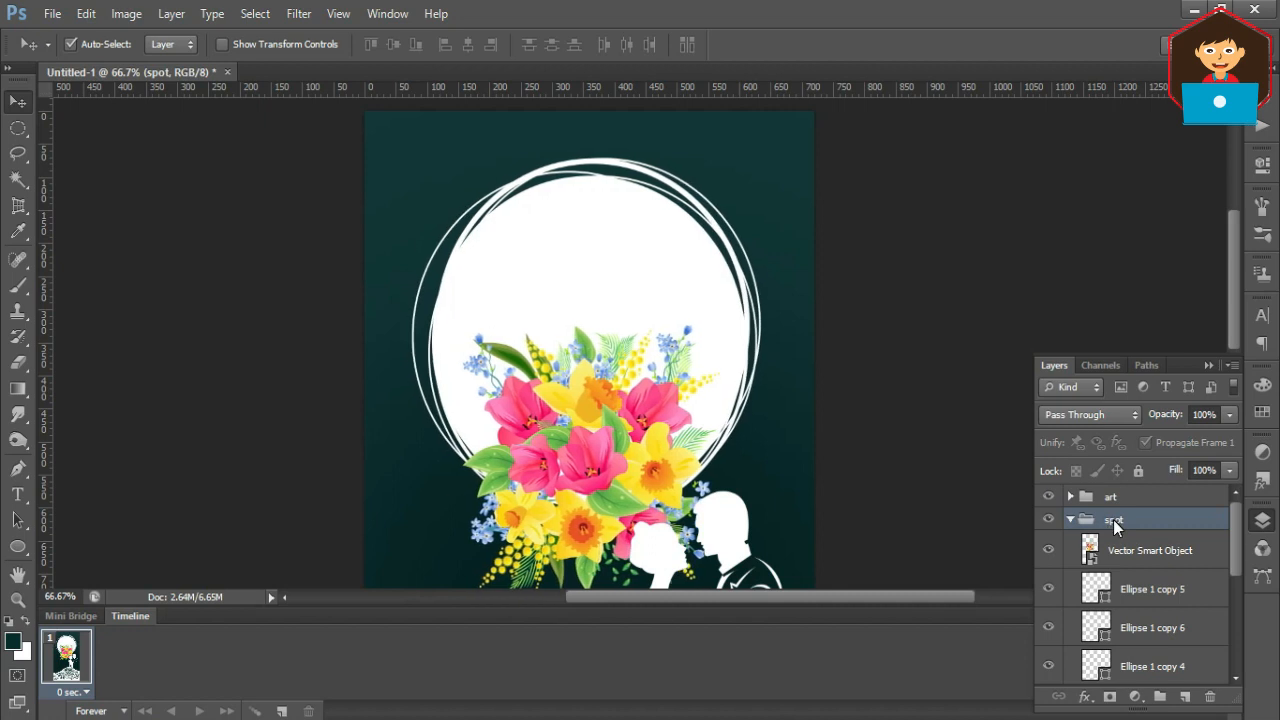
# Copy the dress's floral ornament to the top of the poster and change the copy's blending mode.
pyautogui.scroll(-1, 876, 388)
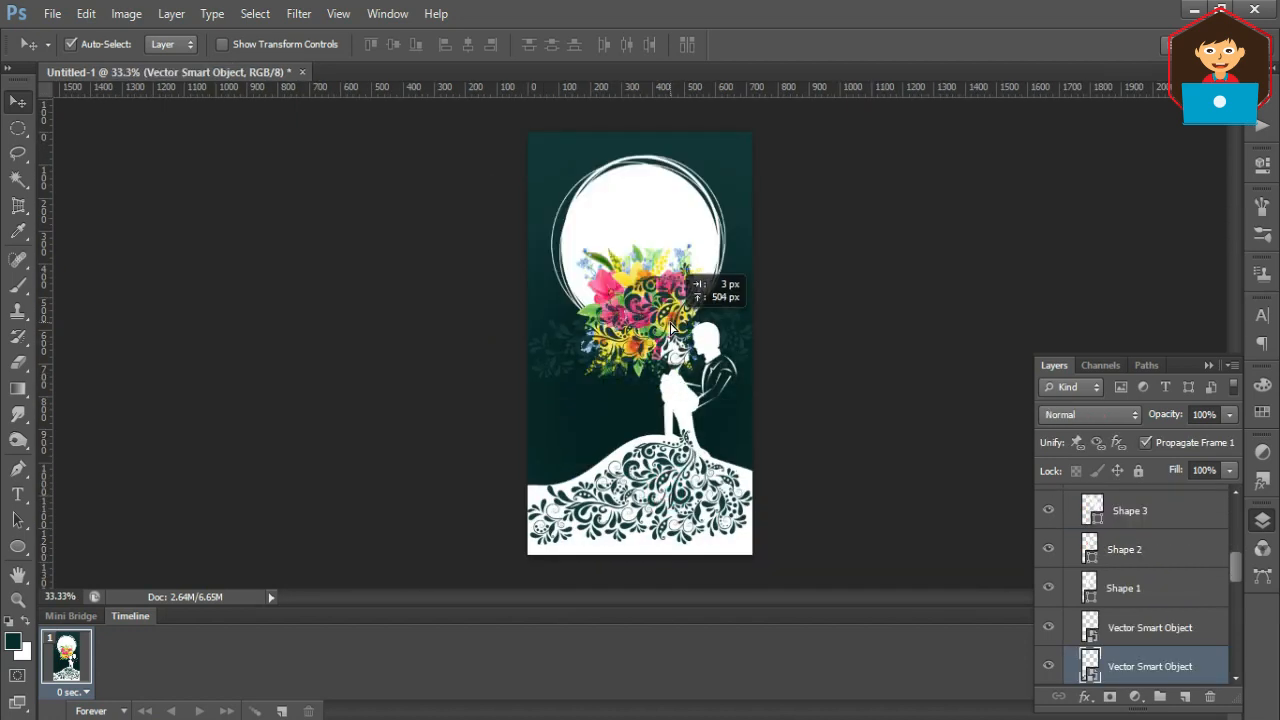
pyautogui.moveTo(672, 327); pyautogui.dragTo(660, 132)
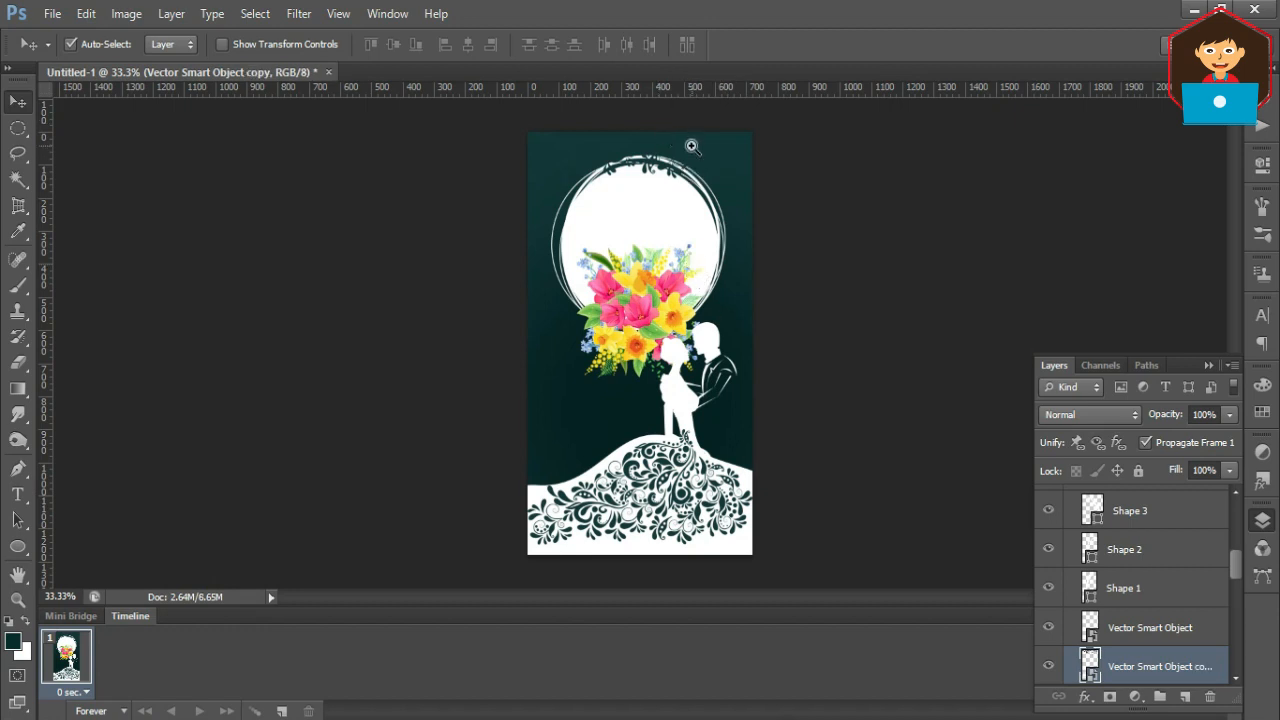
pyautogui.click(691, 147)
pyautogui.click(689, 145)
pyautogui.click(1085, 414)
pyautogui.click(1075, 201)
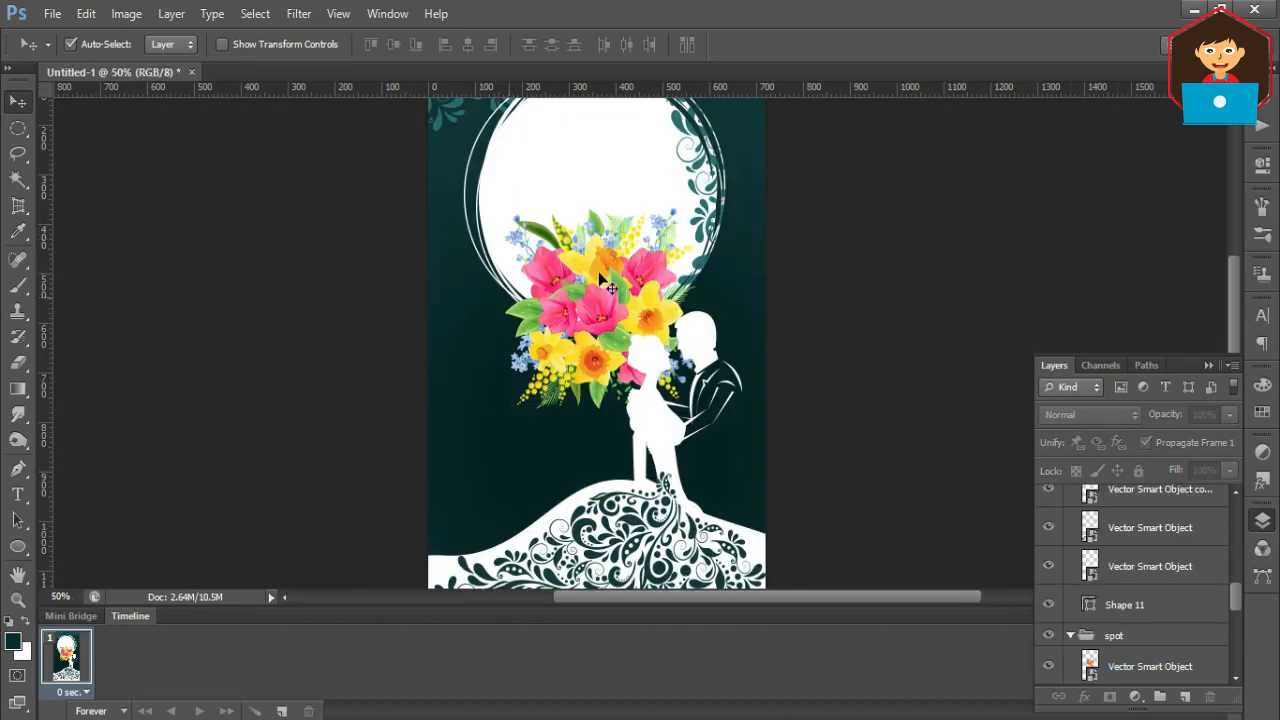
# Add the white text "Save the Date" beside the couple in Avenir LT Std 35 Light, 20 pt.
pyautogui.scroll(2, 628, 265)
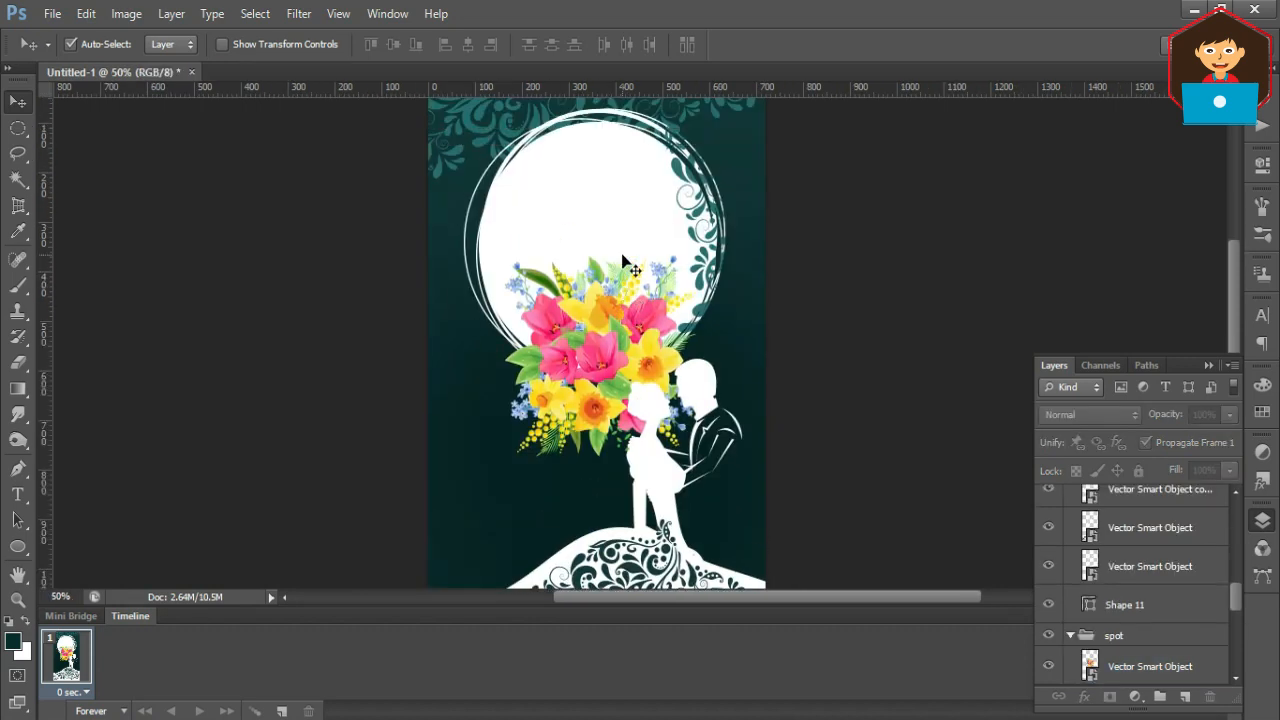
pyautogui.click(20, 494)
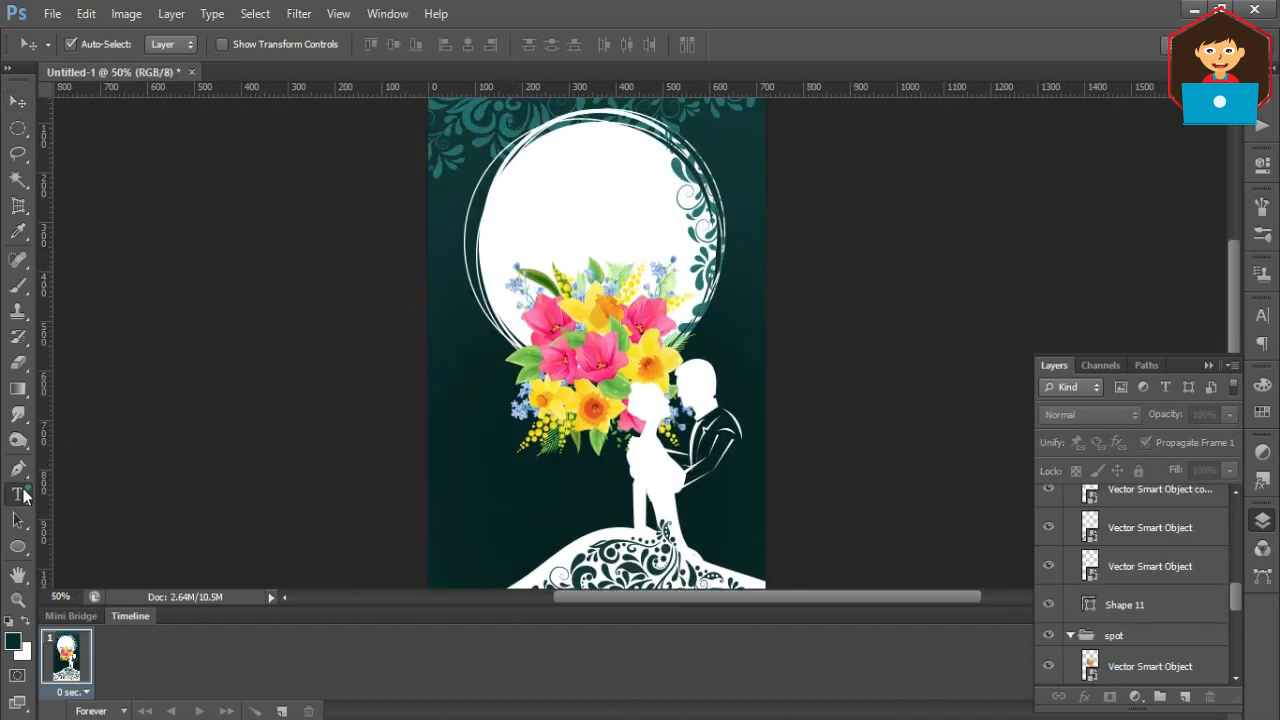
pyautogui.click(494, 492)
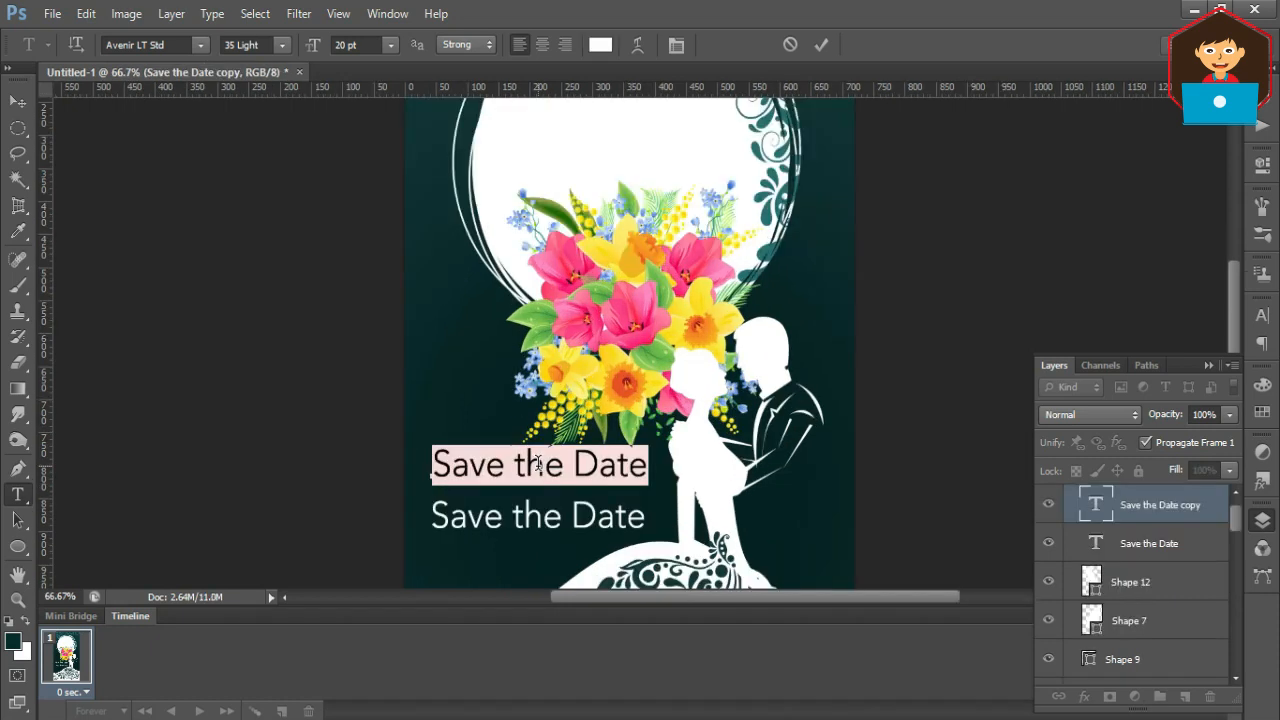
# Change the duplicated text above "Save the Date" to "The" and set its font to Allessa Personal Use.
pyautogui.write('The')
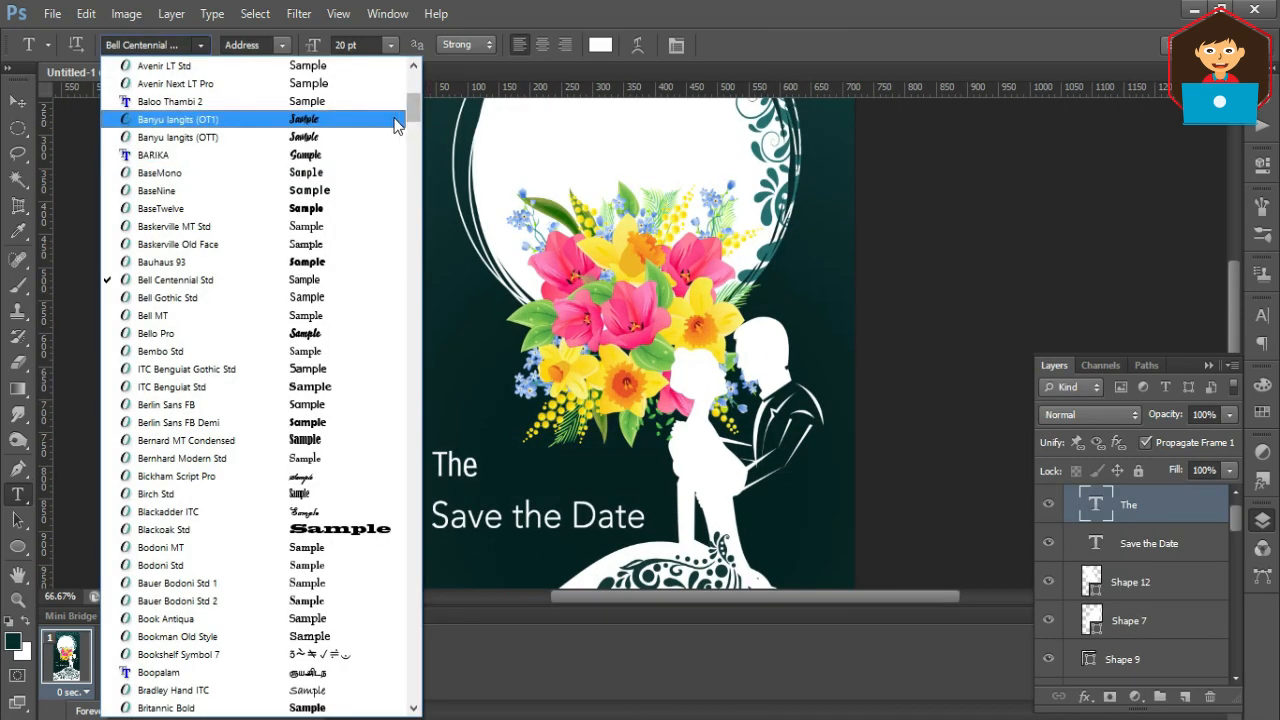
pyautogui.moveTo(411, 113); pyautogui.dragTo(411, 98)
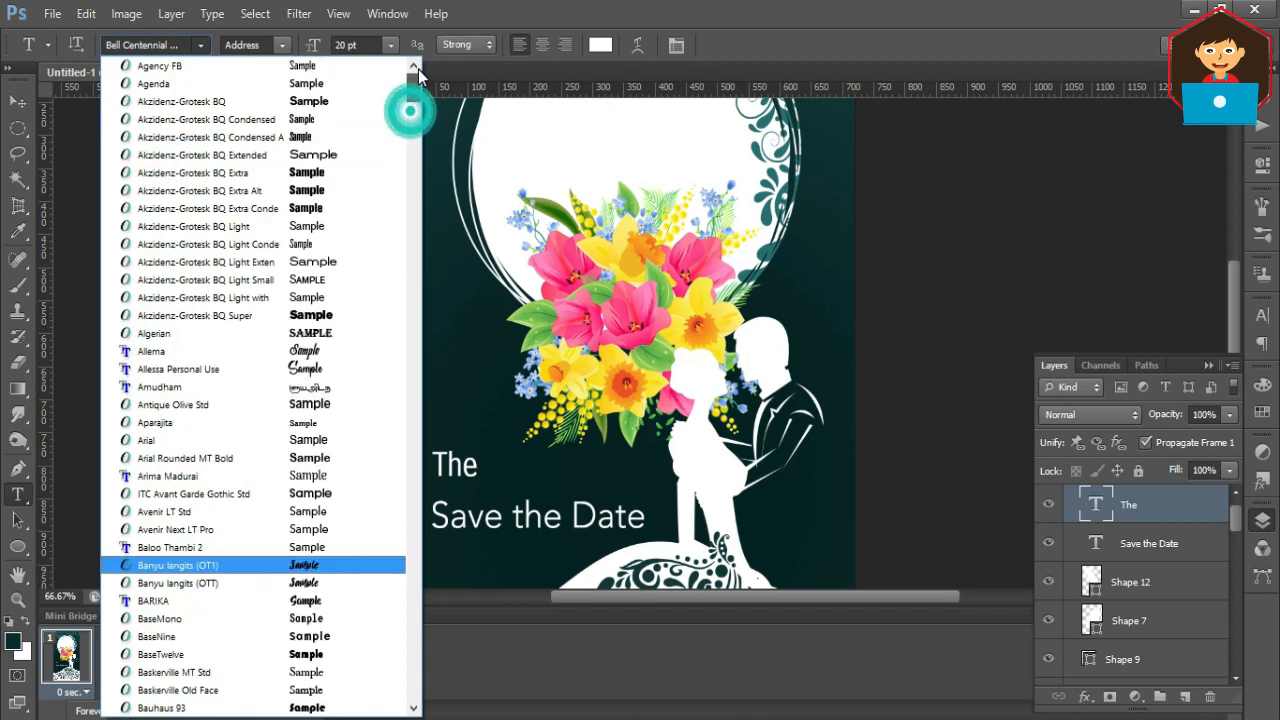
pyautogui.click(190, 366)
# Duplicate the text "The" below and to its right, and change the copy to "Wedding".
pyautogui.click(18, 101)
pyautogui.moveTo(465, 416); pyautogui.dragTo(522, 462)
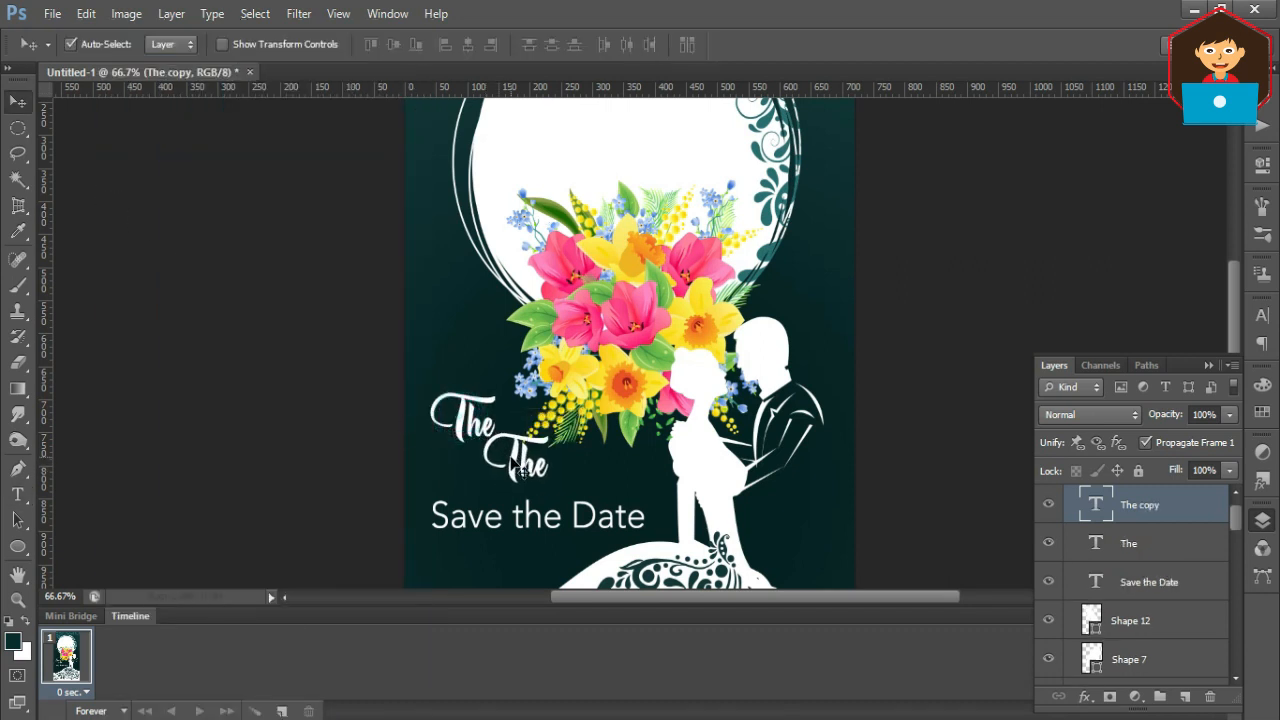
pyautogui.press('t')
pyautogui.click(517, 468)
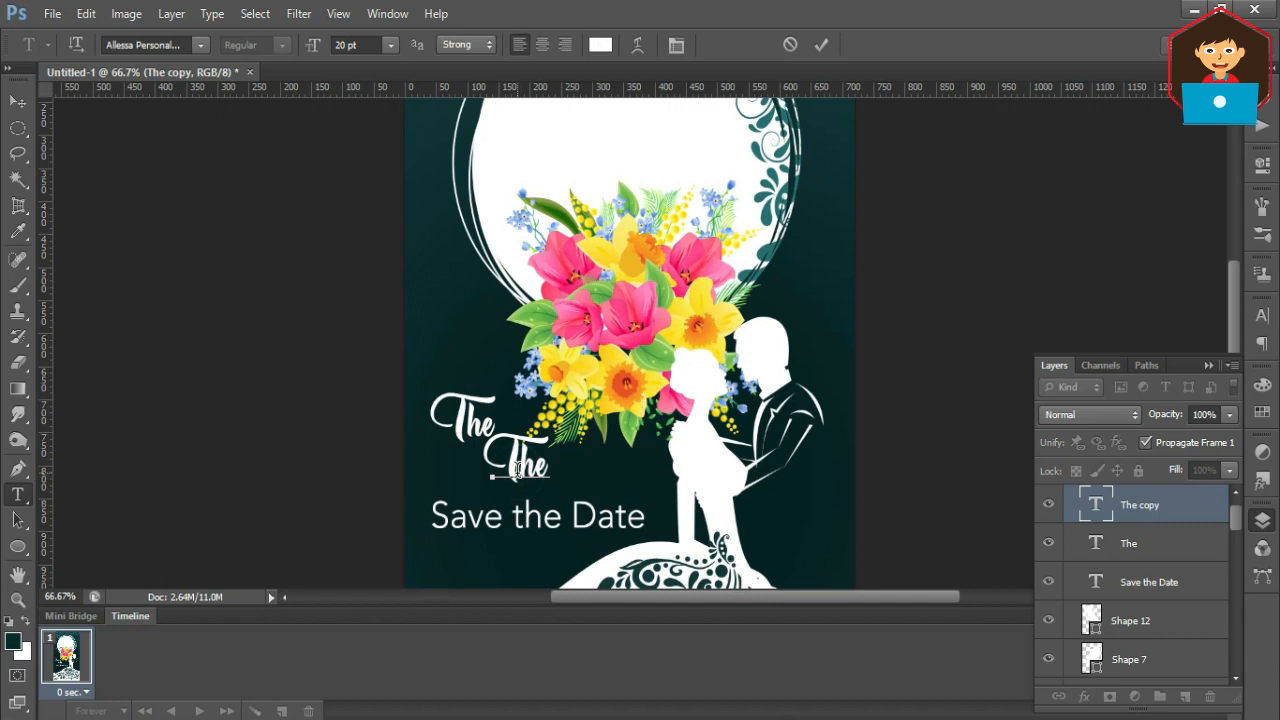
pyautogui.hotkey('ctrl', 'a')
pyautogui.write('Wedding')
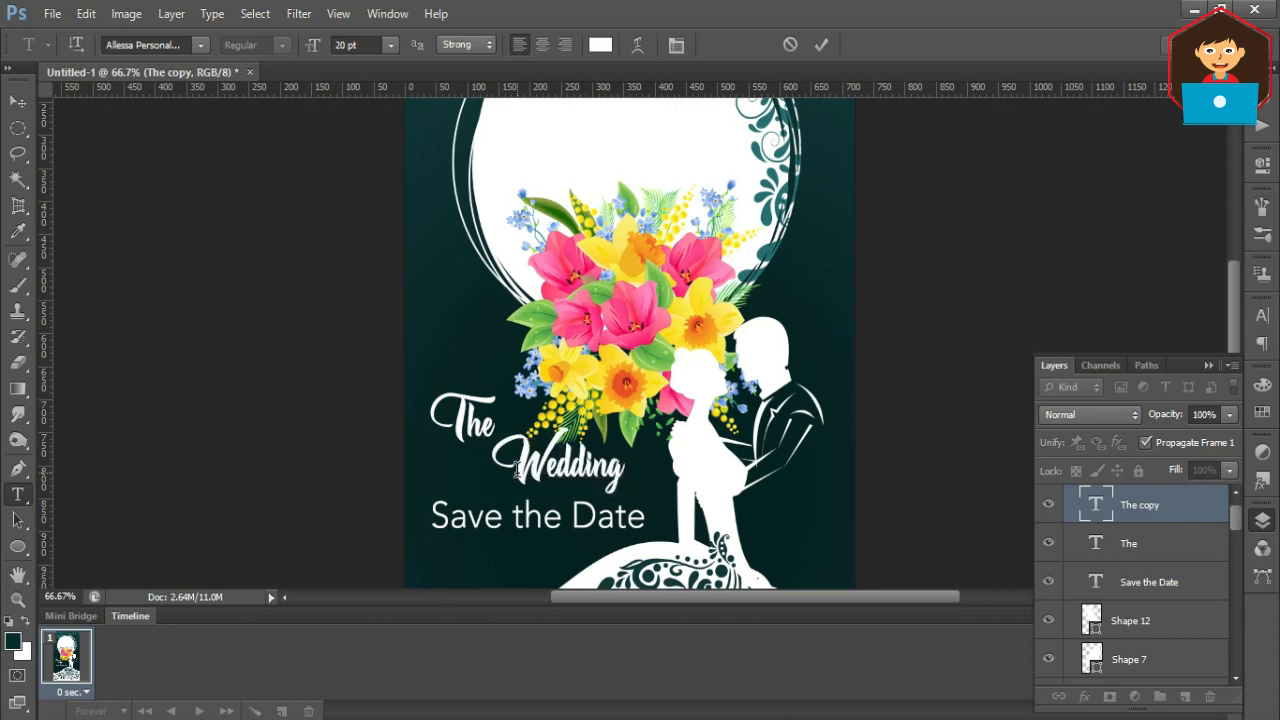
pyautogui.hotkey('ctrl', 'Return')
# Move the "The" and "Wedding" texts together to the top of the poster.
pyautogui.click(18, 102)
pyautogui.keyDown('shift'); pyautogui.click(475, 415); pyautogui.keyUp('shift')
pyautogui.moveTo(475, 415); pyautogui.dragTo(473, 121)
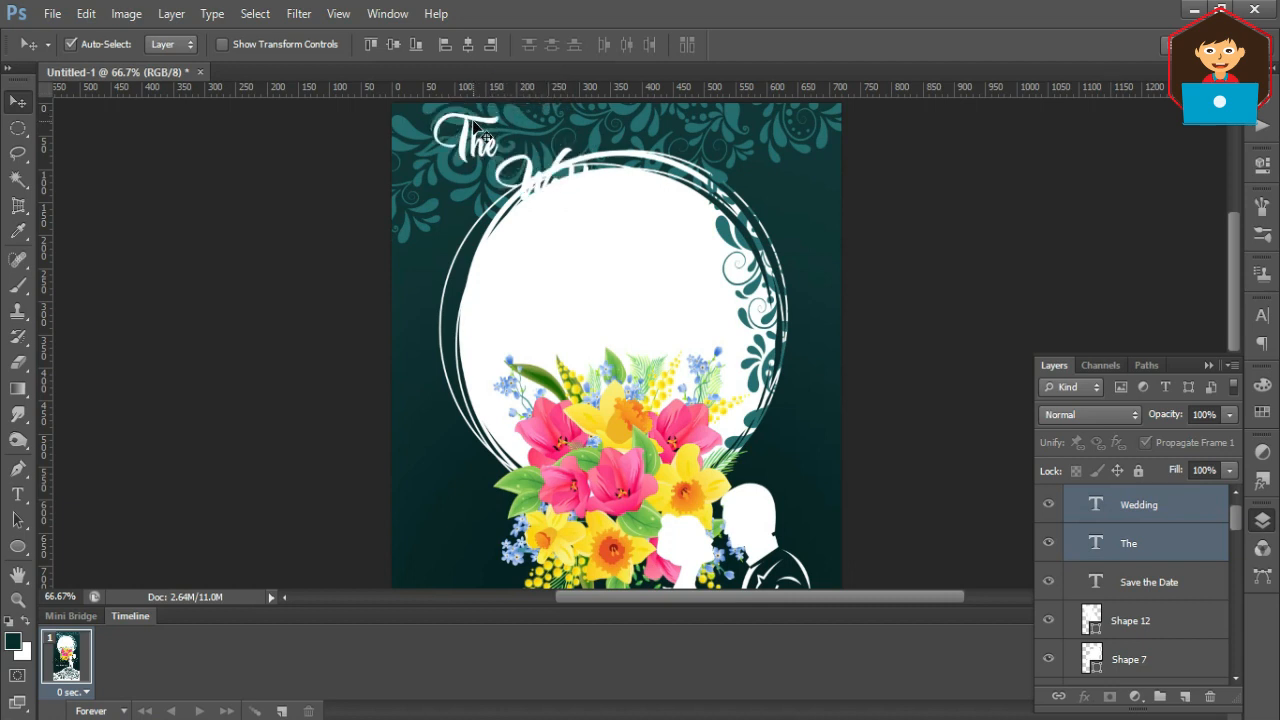
pyautogui.click(898, 266)
# Recolor the "Wedding" text dark green and enlarge it across the circle's upper edge.
pyautogui.click(566, 150)
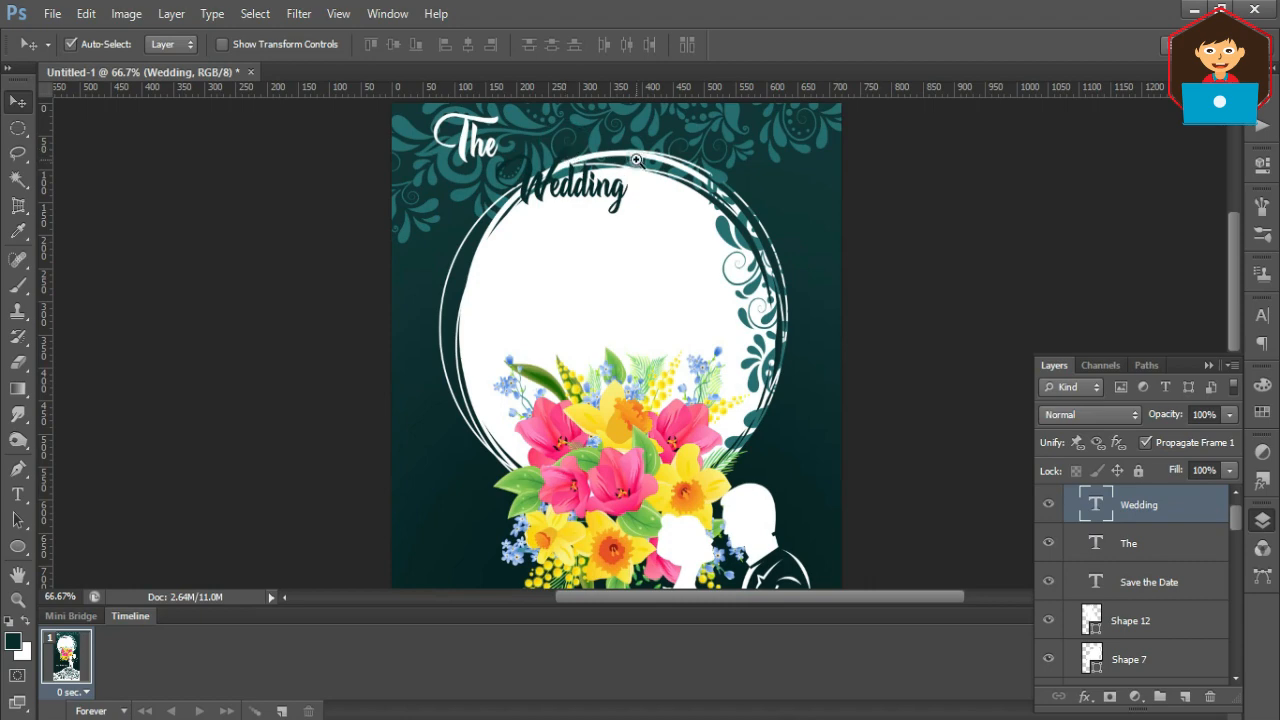
pyautogui.scroll(1, 636, 160)
pyautogui.scroll(1, 657, 266)
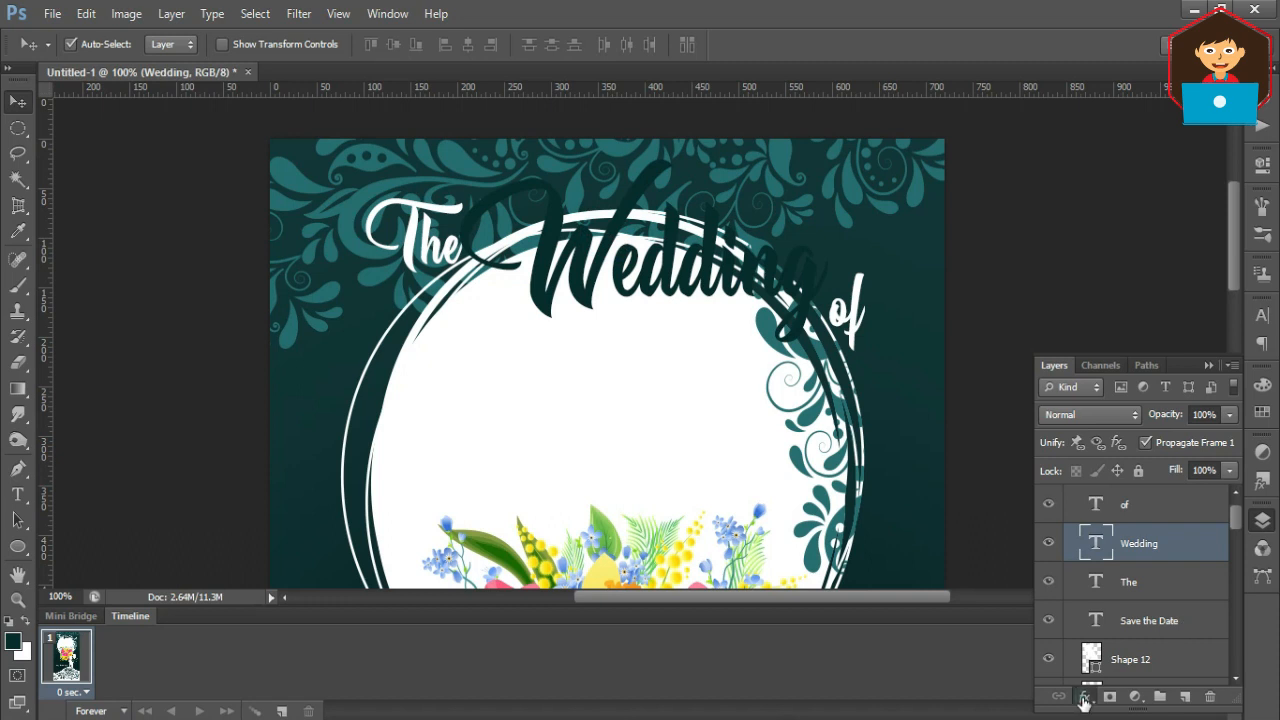
# Add a white (ffffff) outline stroke to the "Wedding" text.
pyautogui.click(1084, 700)
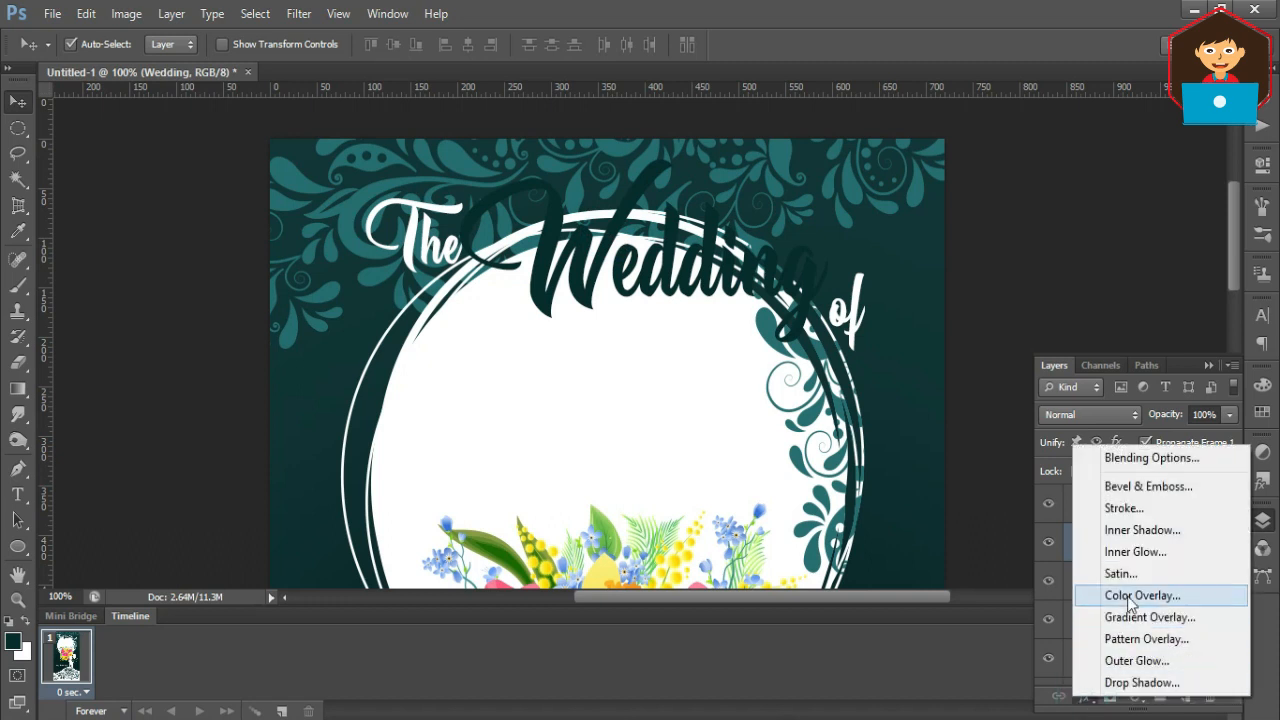
pyautogui.click(1128, 506)
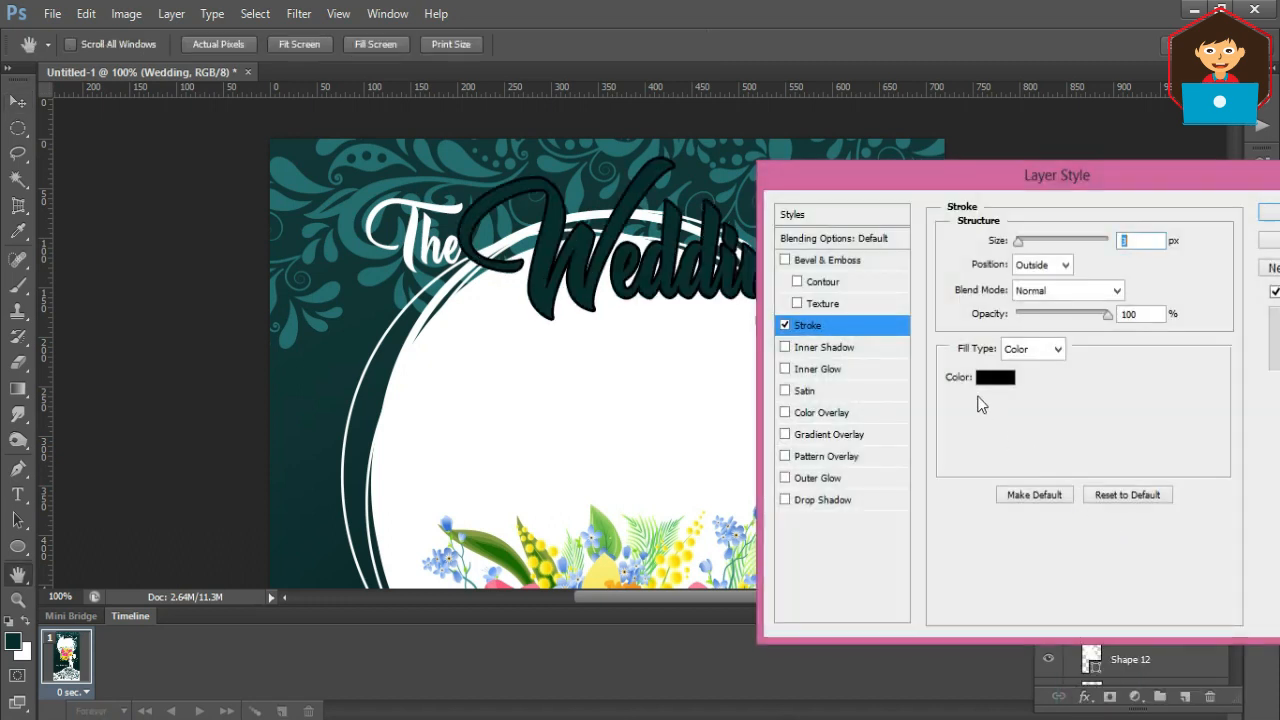
pyautogui.click(990, 380)
pyautogui.click(849, 271)
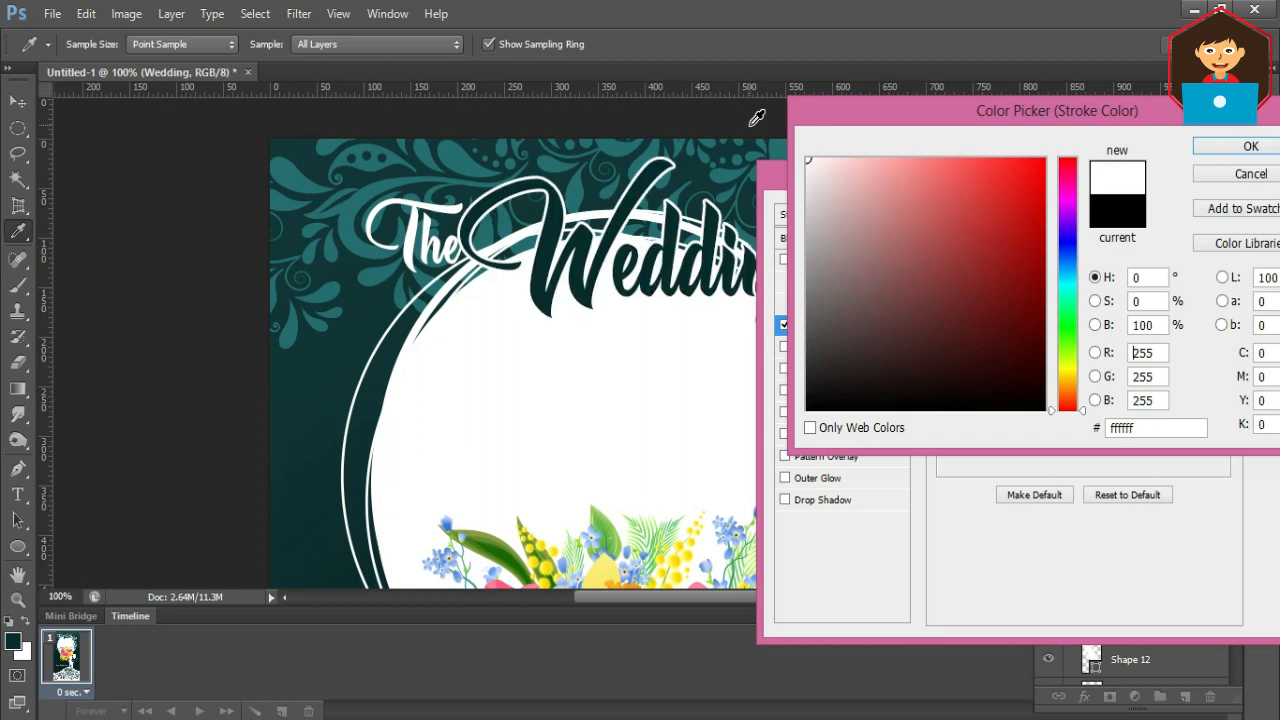
pyautogui.press('Return')
pyautogui.press('Return')
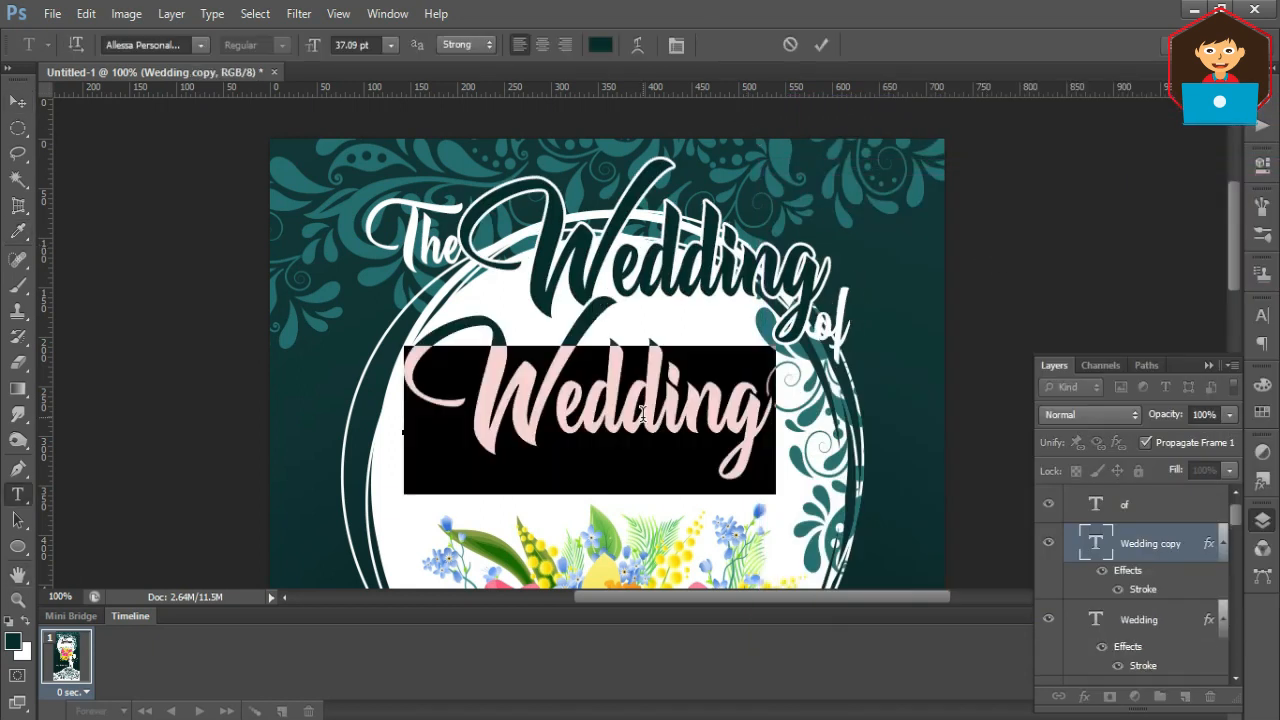
# Replace the duplicated "Wedding" text inside the circle with the first partner's name.
pyautogui.click(527, 420)
pyautogui.write('Sa')
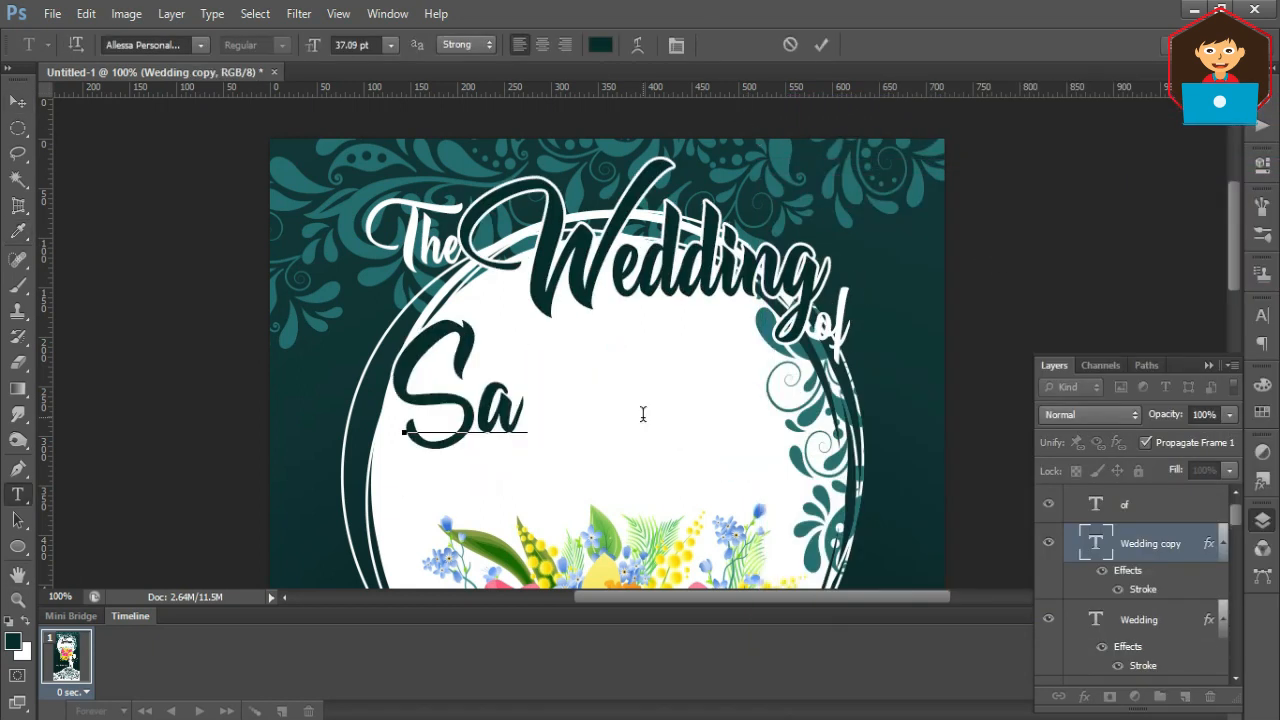
pyautogui.write('ra')
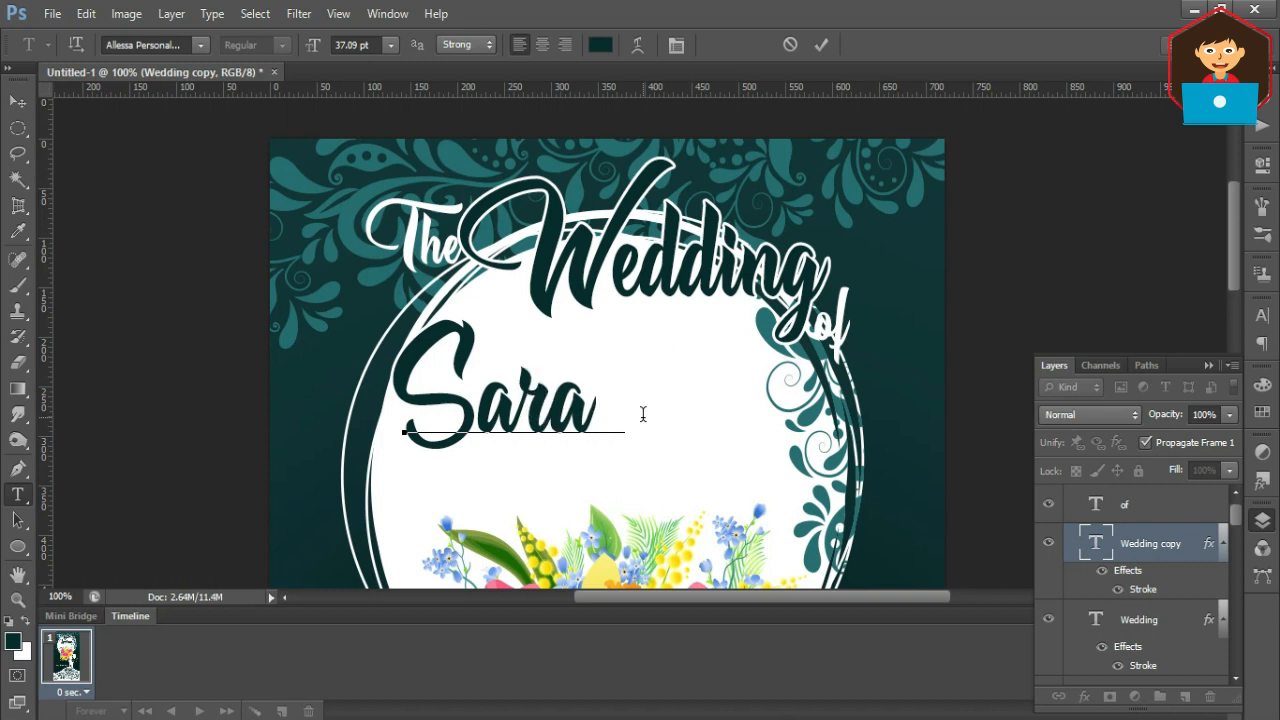
pyautogui.write('th')
pyautogui.hotkey('ctrl', 'Return')
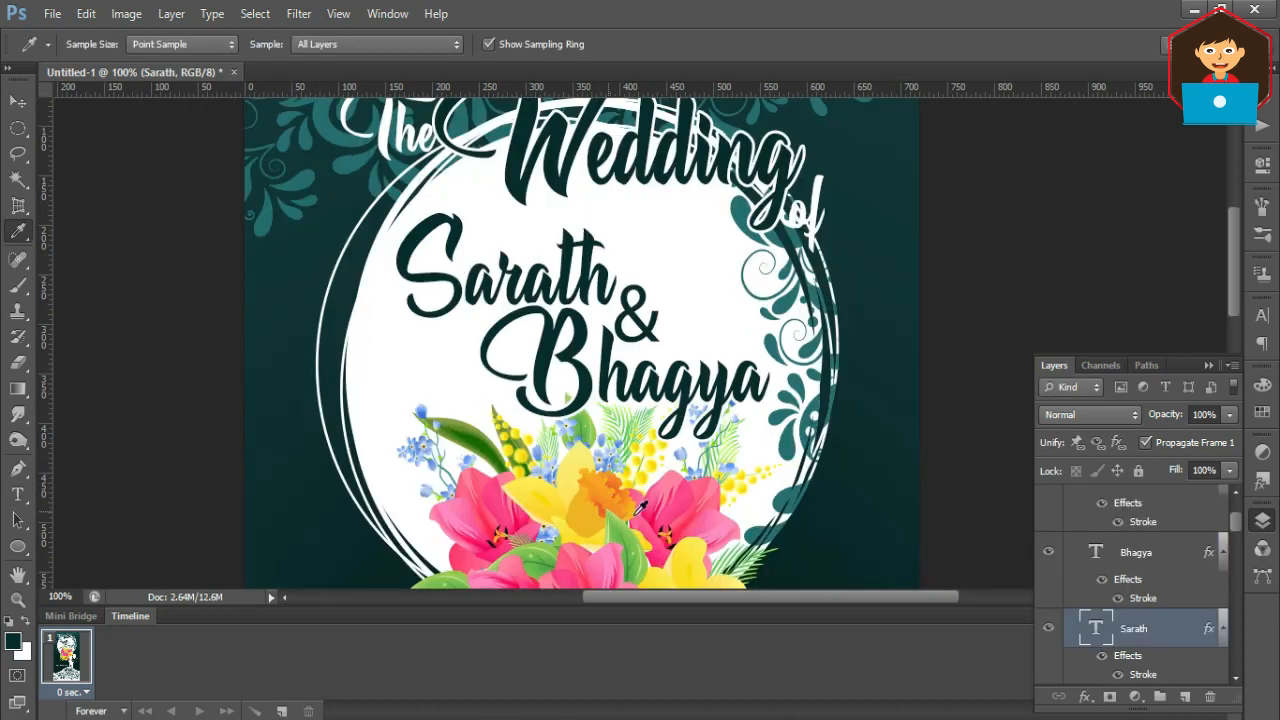
# Recolor the upper name with pink sampled from a bouquet flower and the lower name with green sampled from a leaf.
pyautogui.click(678, 511)
pyautogui.hotkey('alt', 'BackSpace')
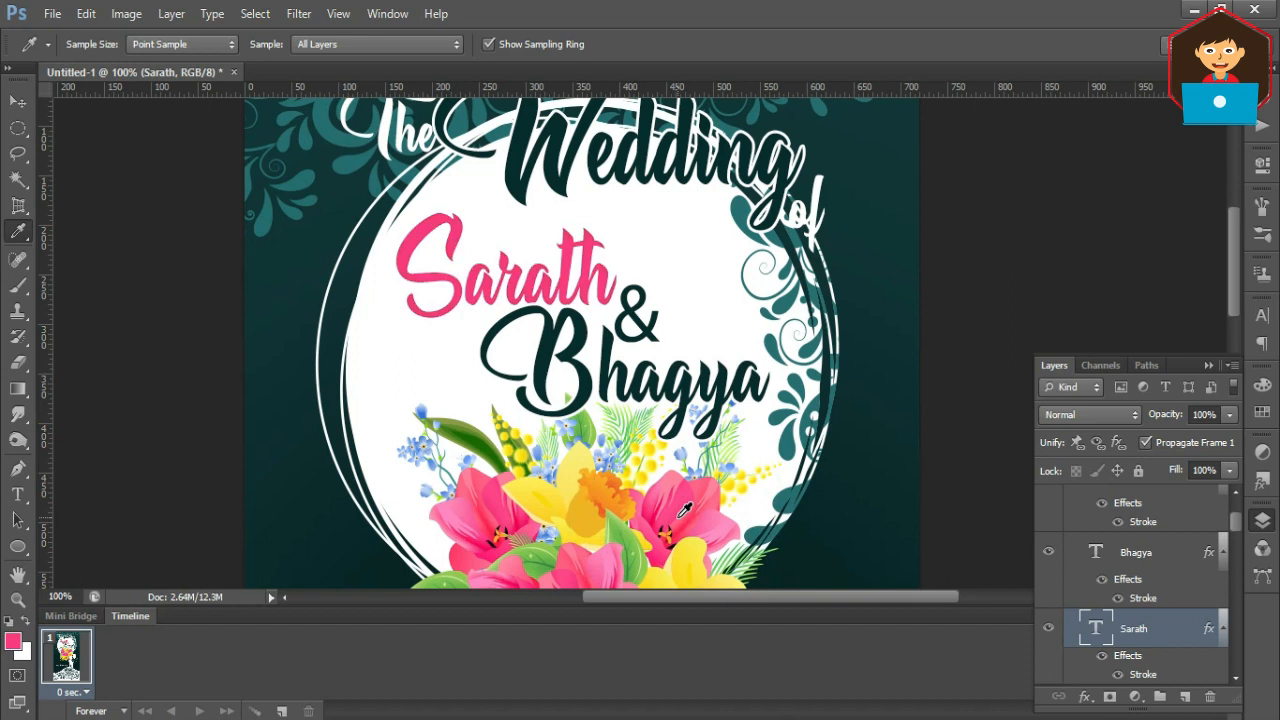
pyautogui.keyDown('ctrl'); pyautogui.click(590, 396); pyautogui.keyUp('ctrl')
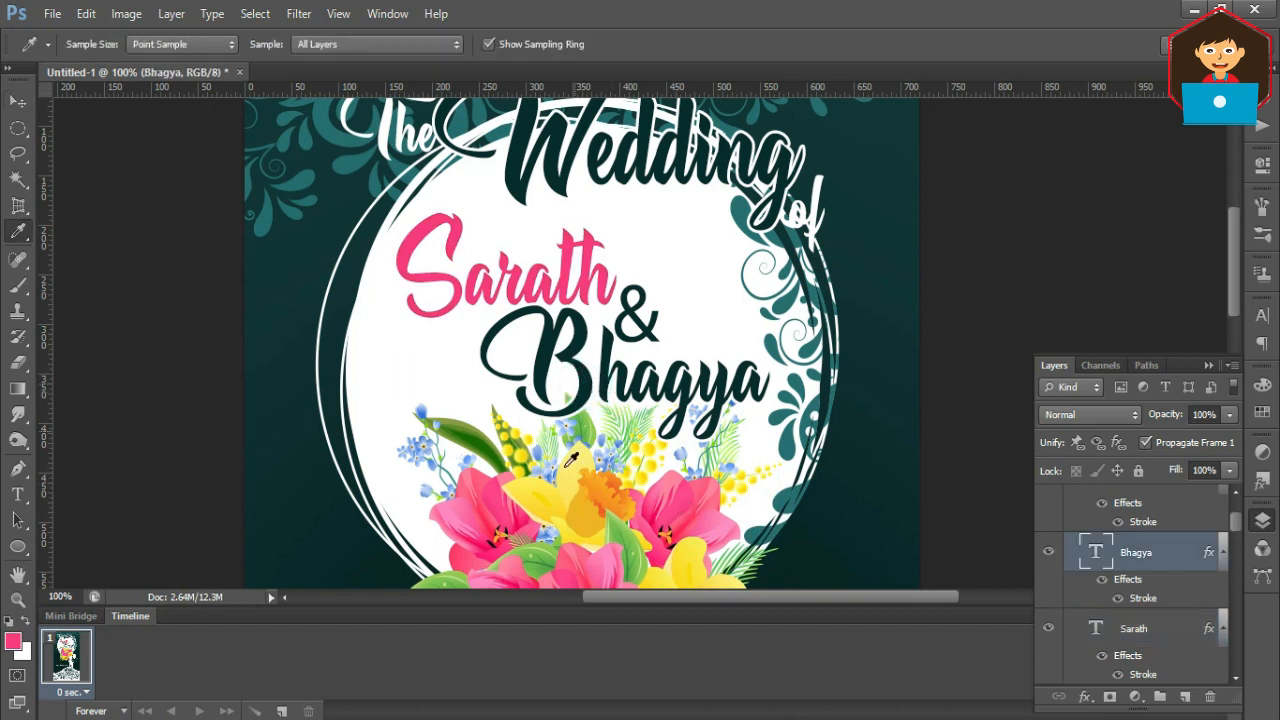
pyautogui.click(492, 454)
pyautogui.hotkey('alt', 'BackSpace')
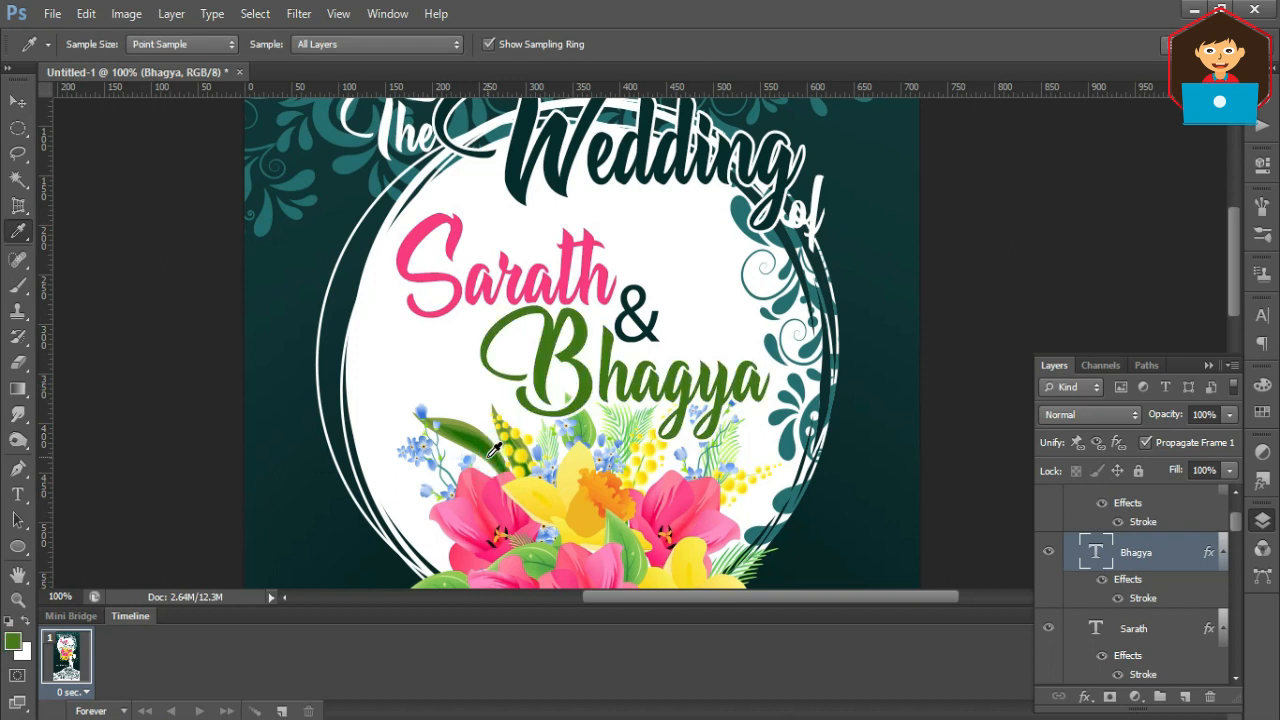
# Duplicate the upper name with a slight offset and recolor the layer underneath orange, sampled from the daffodil.
pyautogui.press('v')
pyautogui.click(583, 217)
pyautogui.moveTo(569, 271); pyautogui.dragTo(585, 212)
pyautogui.click(1138, 657)
pyautogui.press('i')
pyautogui.click(615, 450)
pyautogui.hotkey('alt', 'BackSpace')
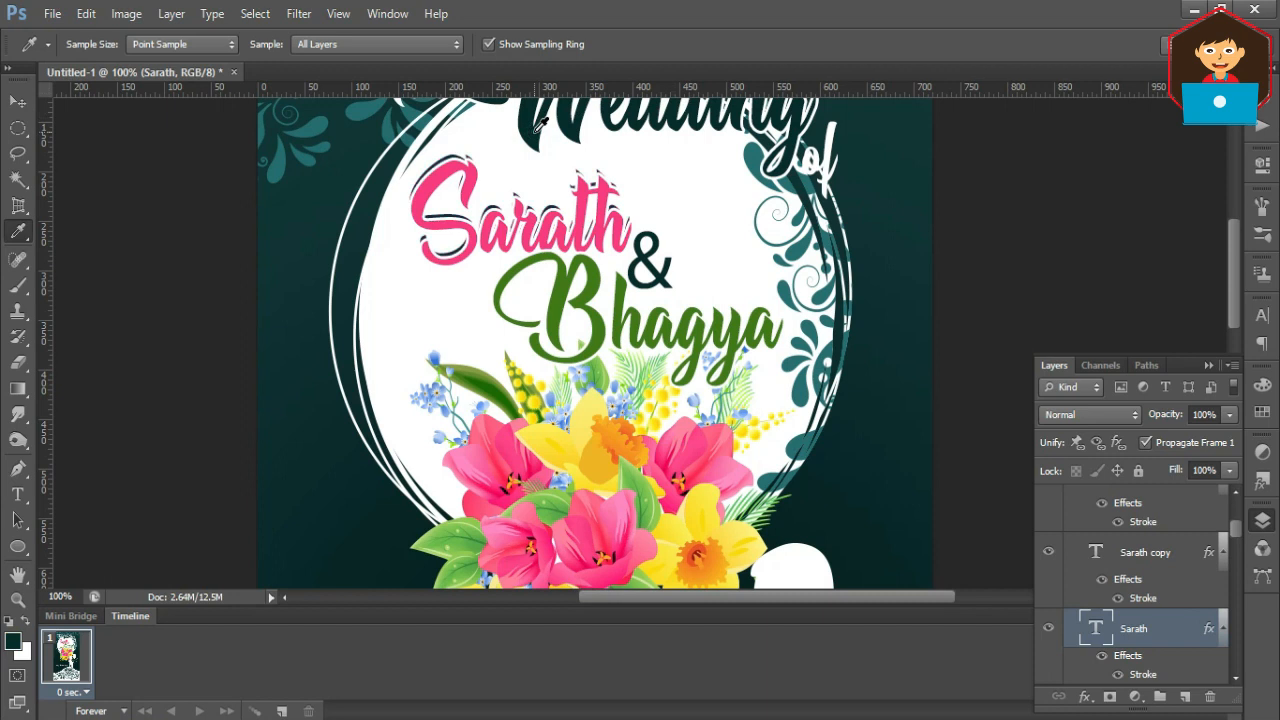
# Add a drop shadow to the pink copy of the upper name and apply its layer style to the lower name.
pyautogui.press('v')
pyautogui.hotkey('ctrl', 't')
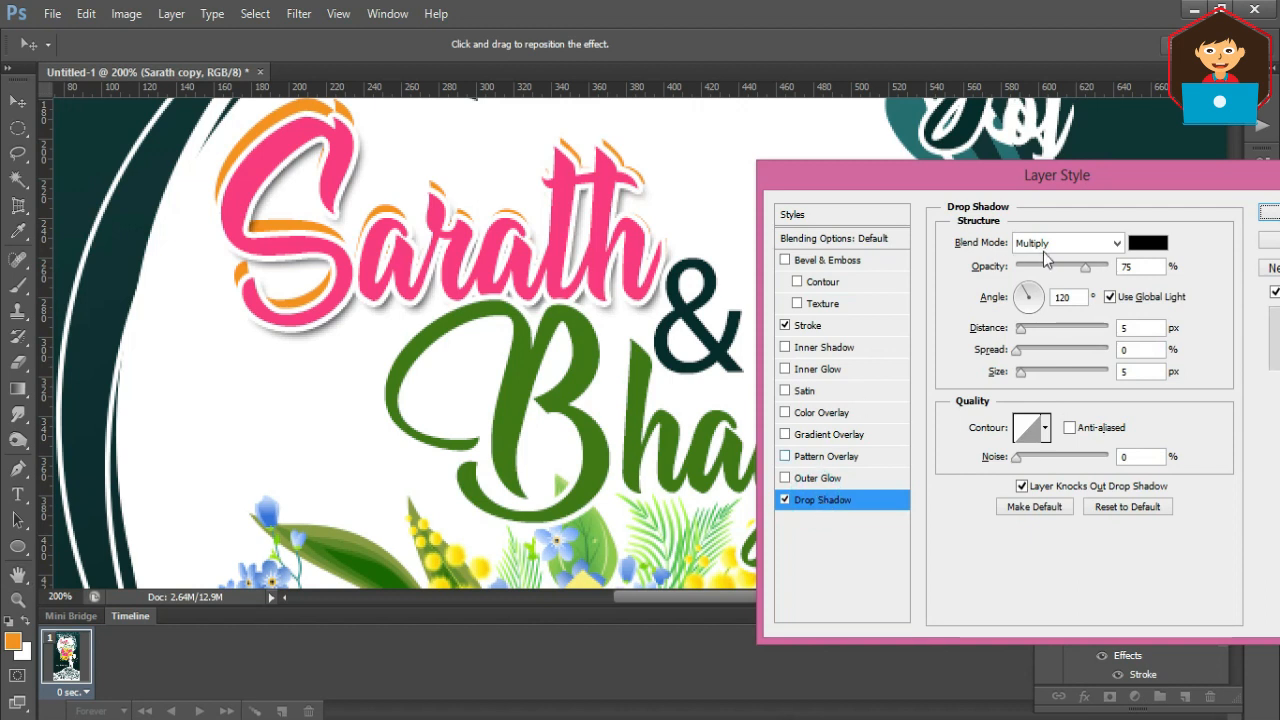
pyautogui.press('Return')
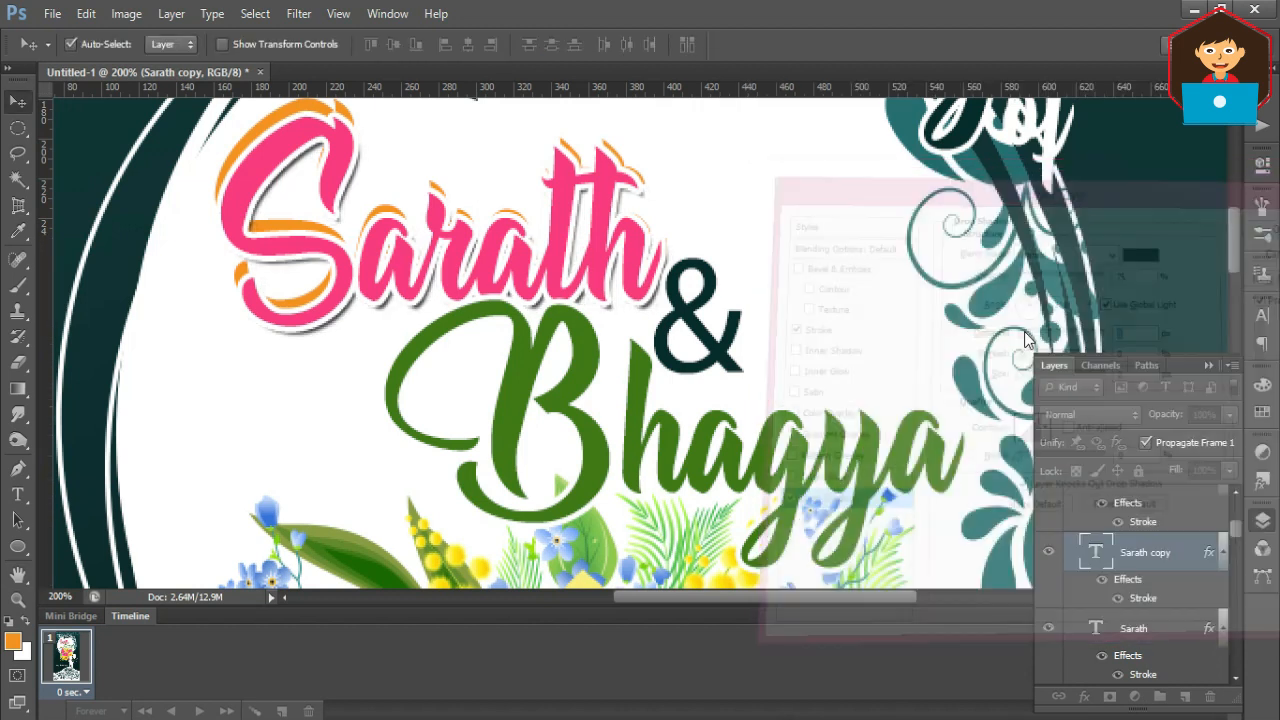
pyautogui.rightClick(1146, 552)
pyautogui.click(980, 566)
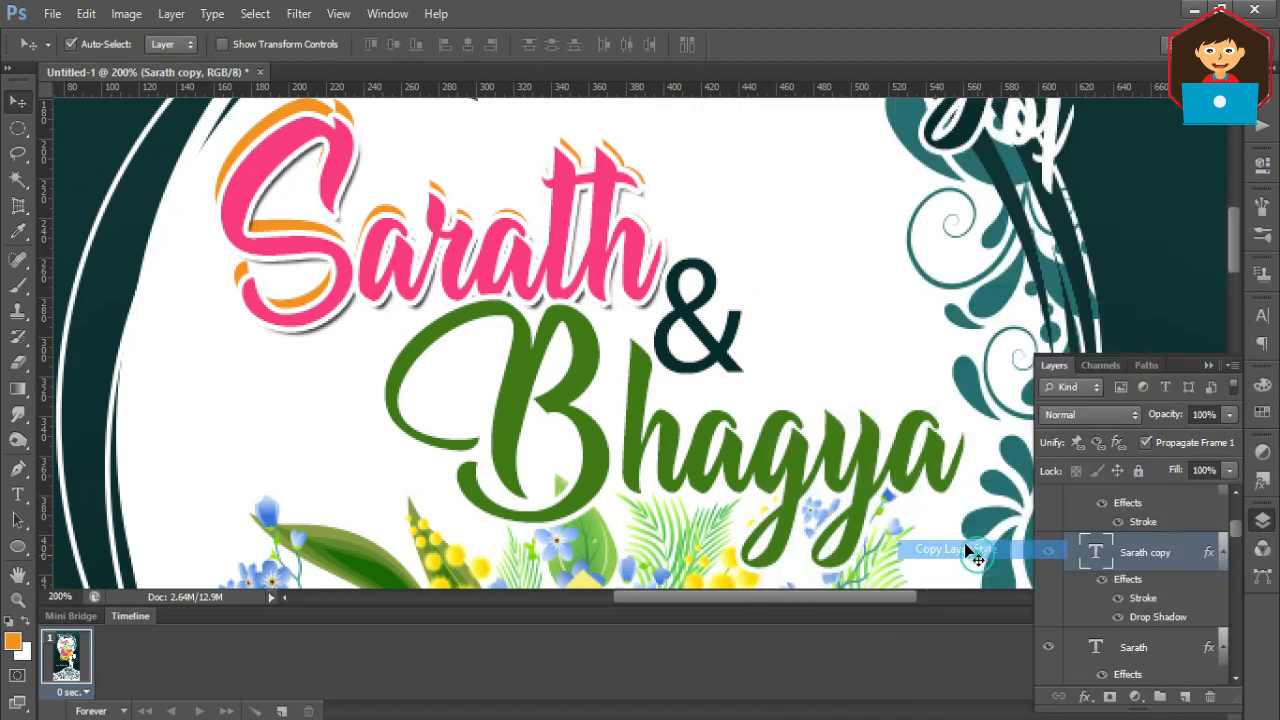
pyautogui.click(793, 452)
pyautogui.rightClick(1136, 512)
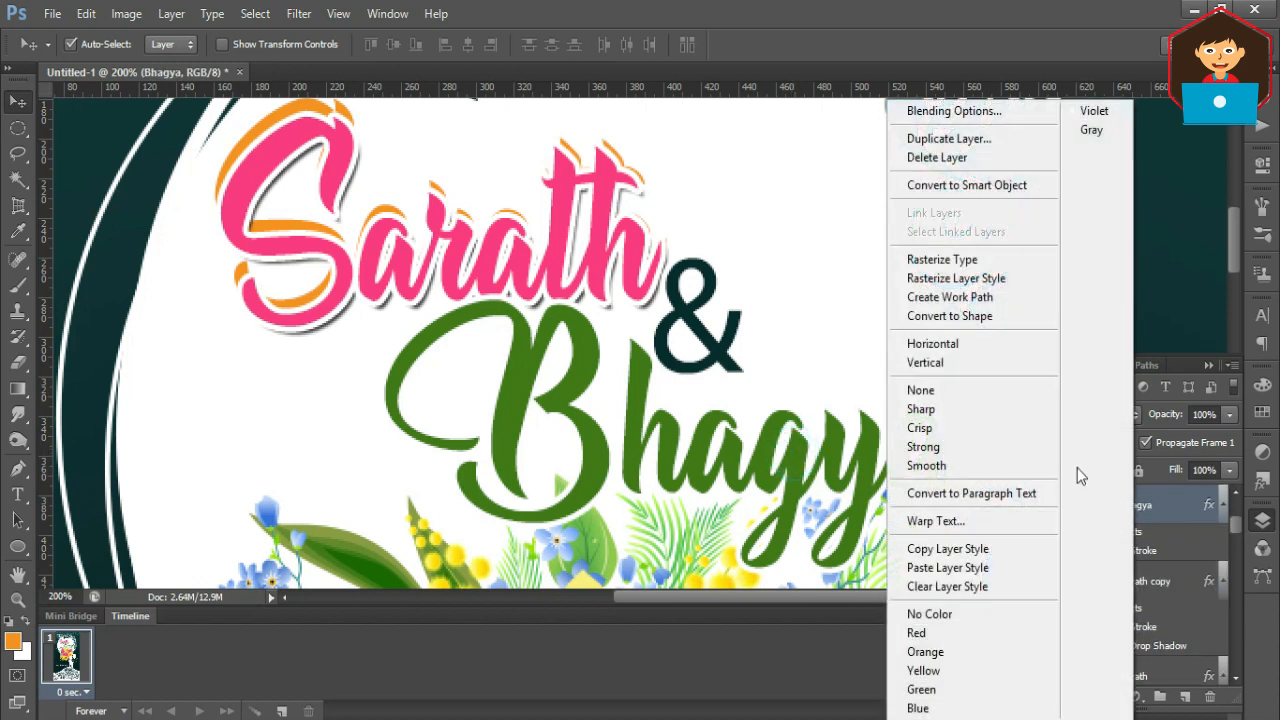
pyautogui.click(940, 566)
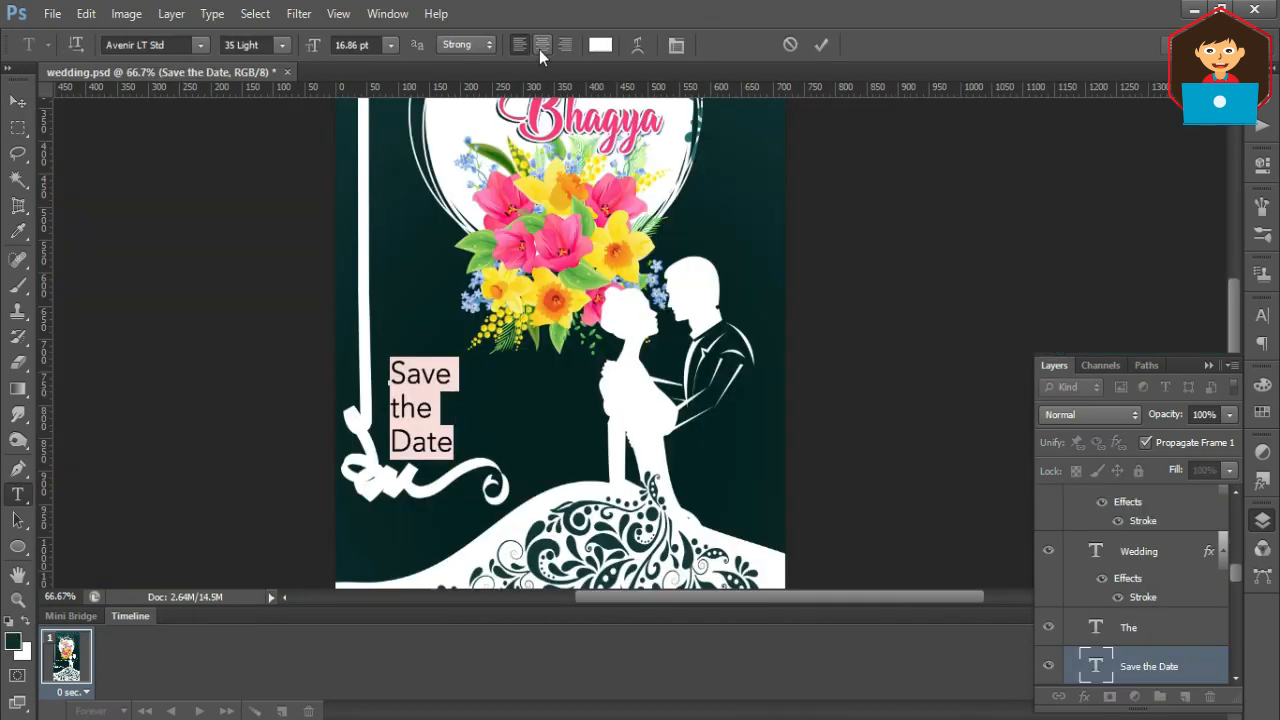
# Center-align the "Save the Date" text beside the bouquet's lower edge and set its font to Allema.
pyautogui.click(541, 44)
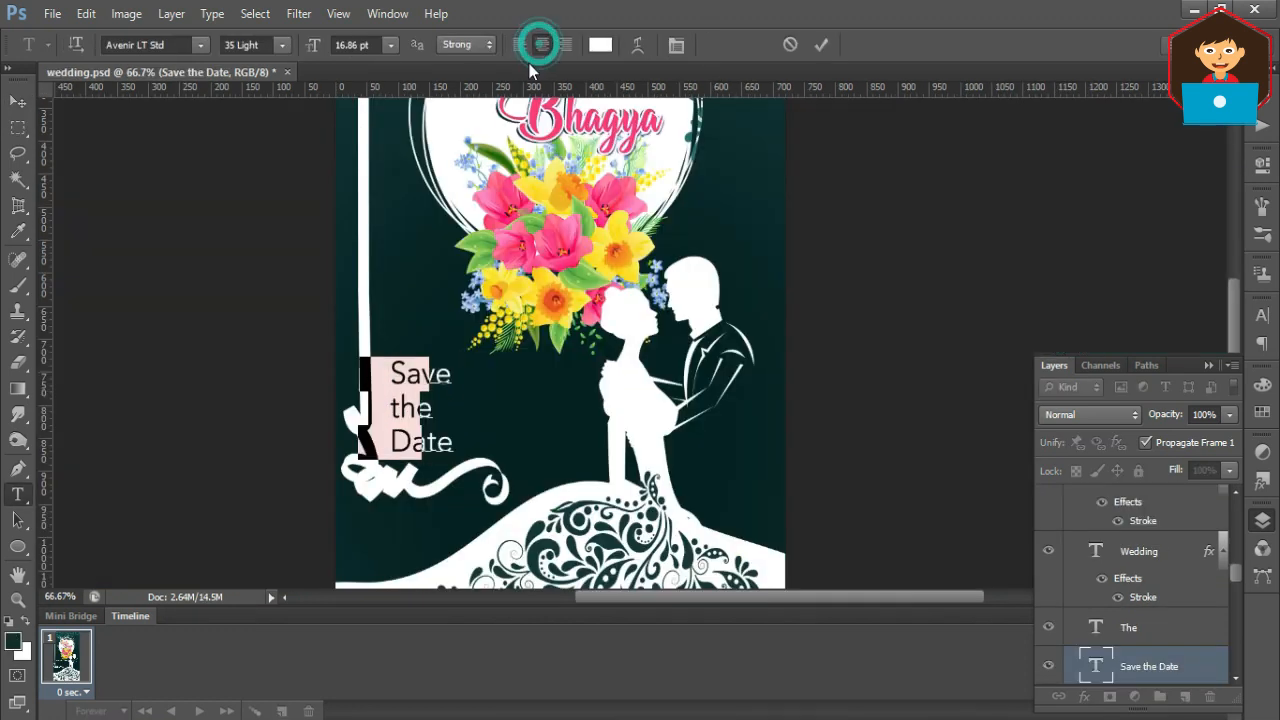
pyautogui.click(17, 101)
pyautogui.moveTo(390, 385); pyautogui.dragTo(400, 313)
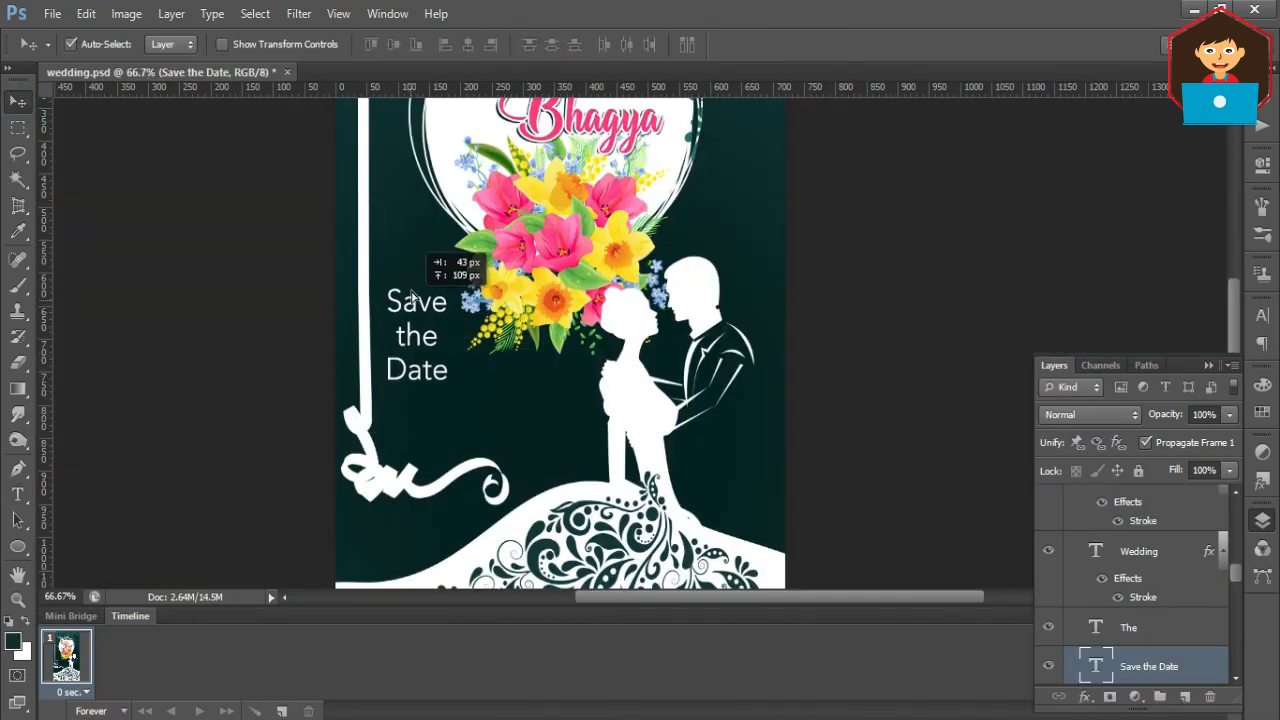
pyautogui.click(343, 343)
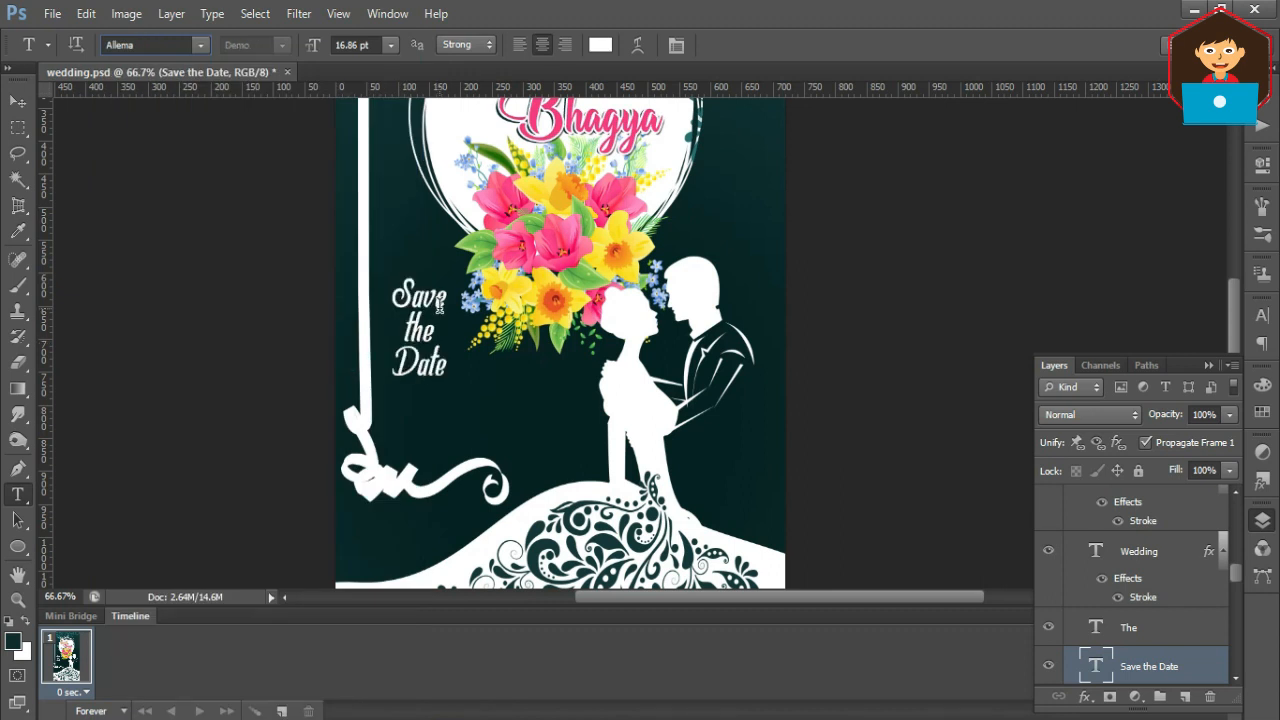
# Warp the word "Date" with the Shell Lower style.
pyautogui.rightClick(449, 411)
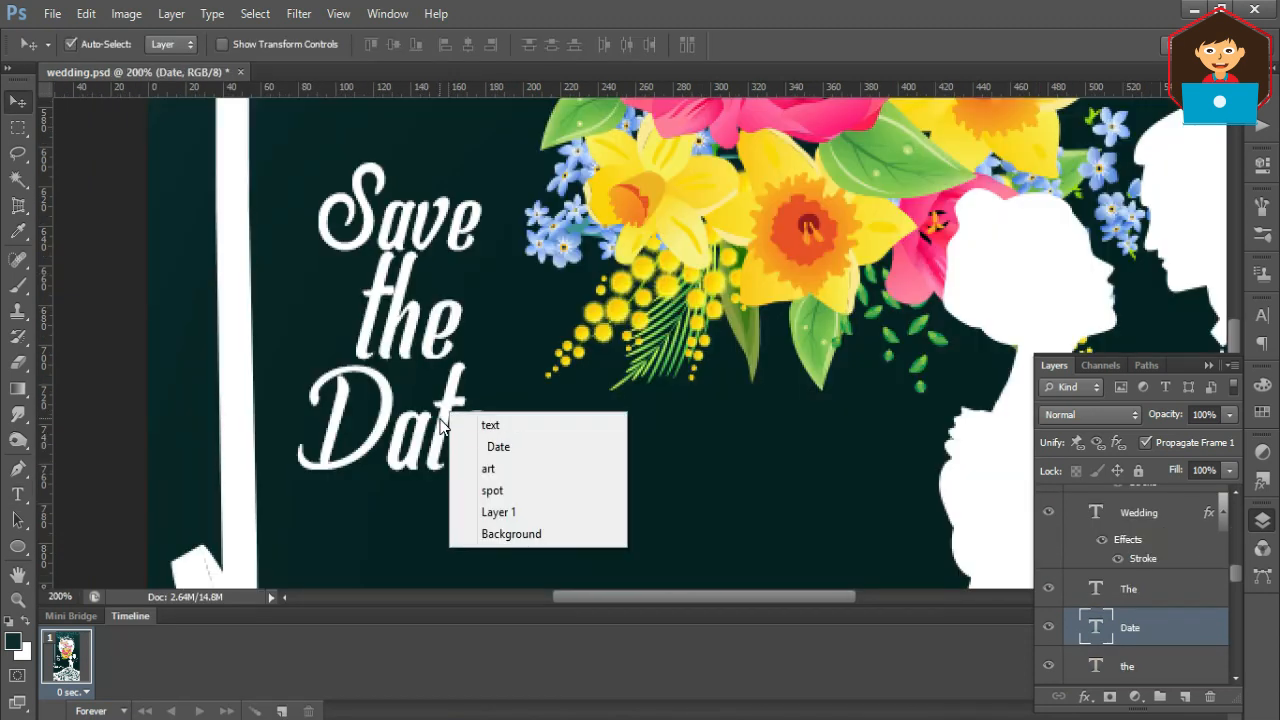
pyautogui.click(440, 420)
pyautogui.hotkey('ctrl', 't')
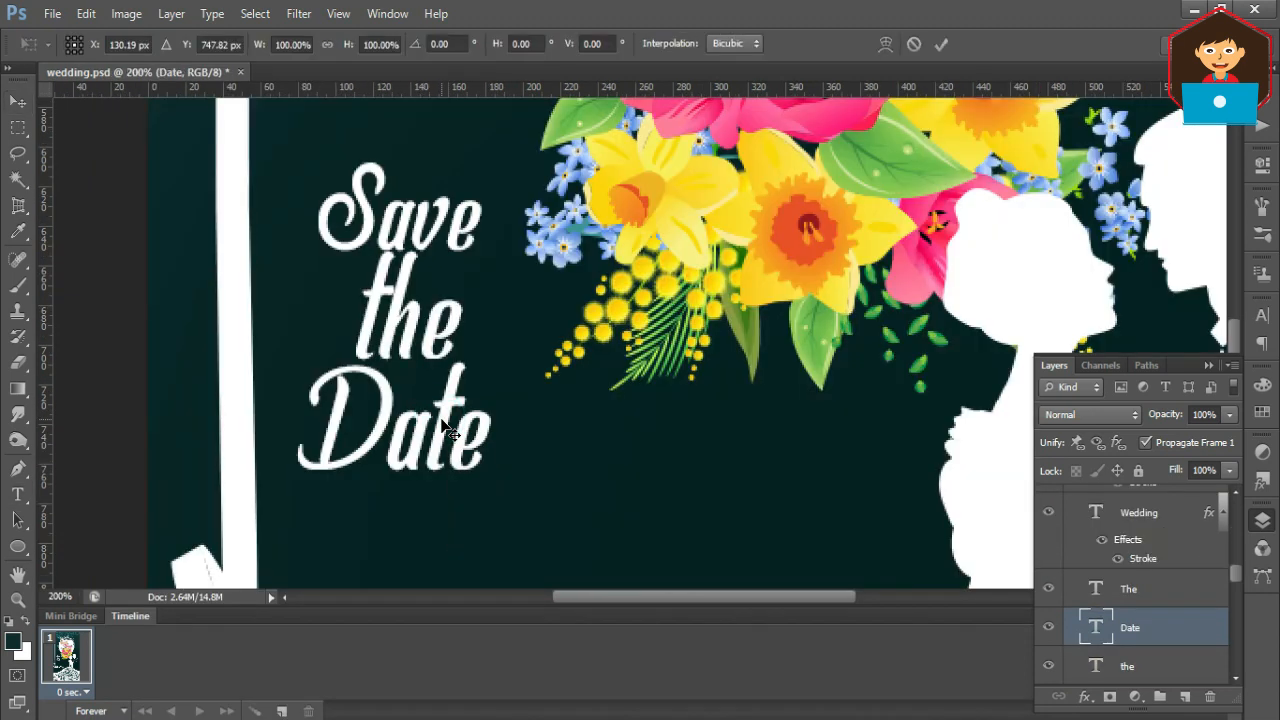
pyautogui.rightClick(442, 420)
pyautogui.click(542, 236)
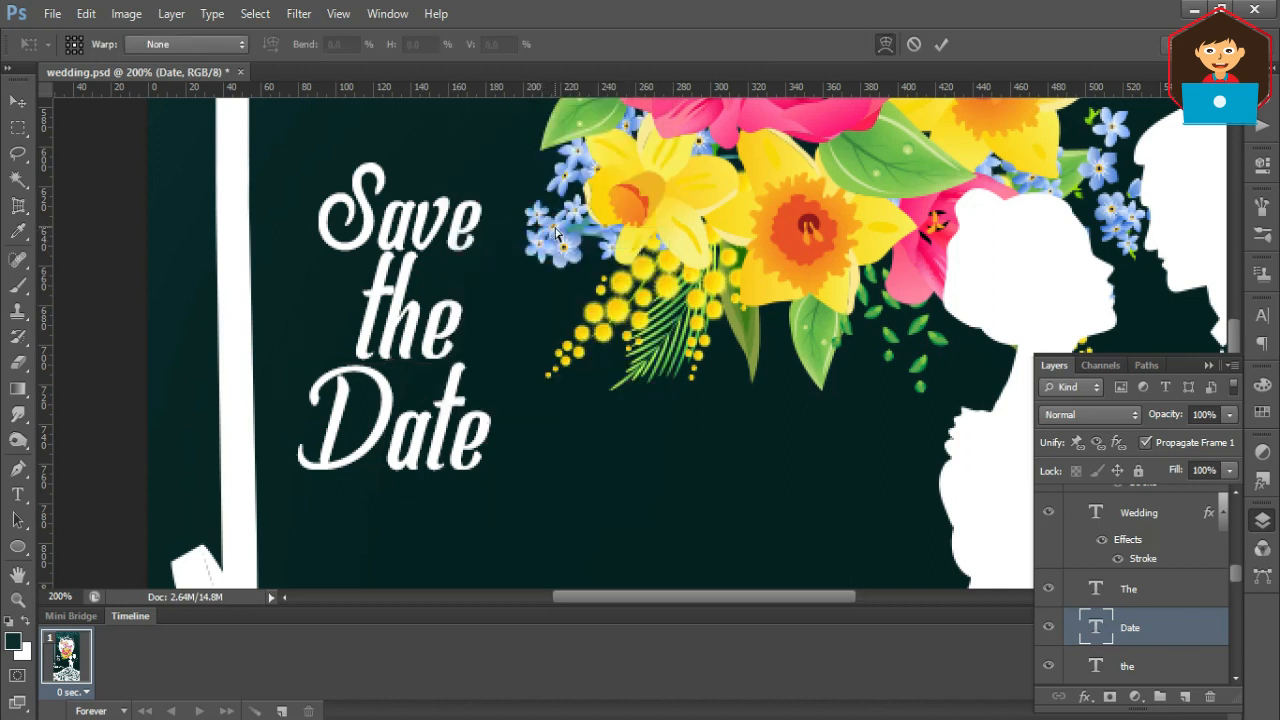
pyautogui.click(210, 44)
pyautogui.click(200, 238)
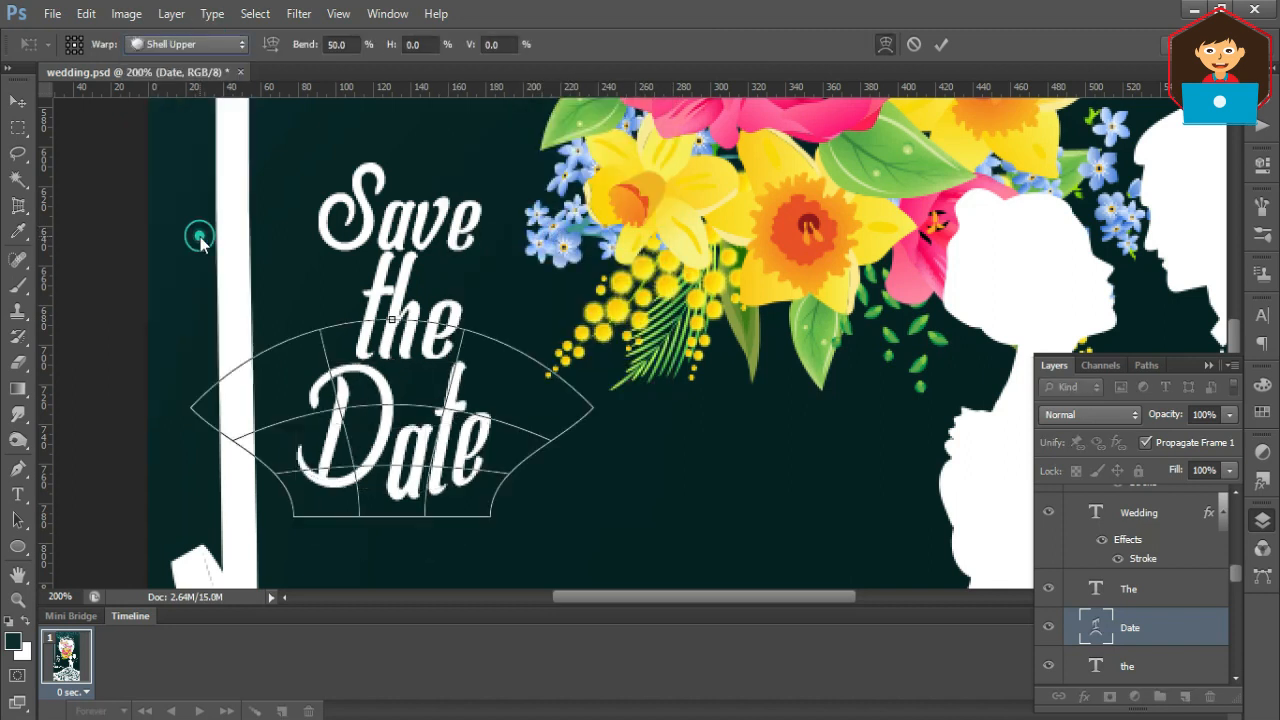
pyautogui.click(160, 46)
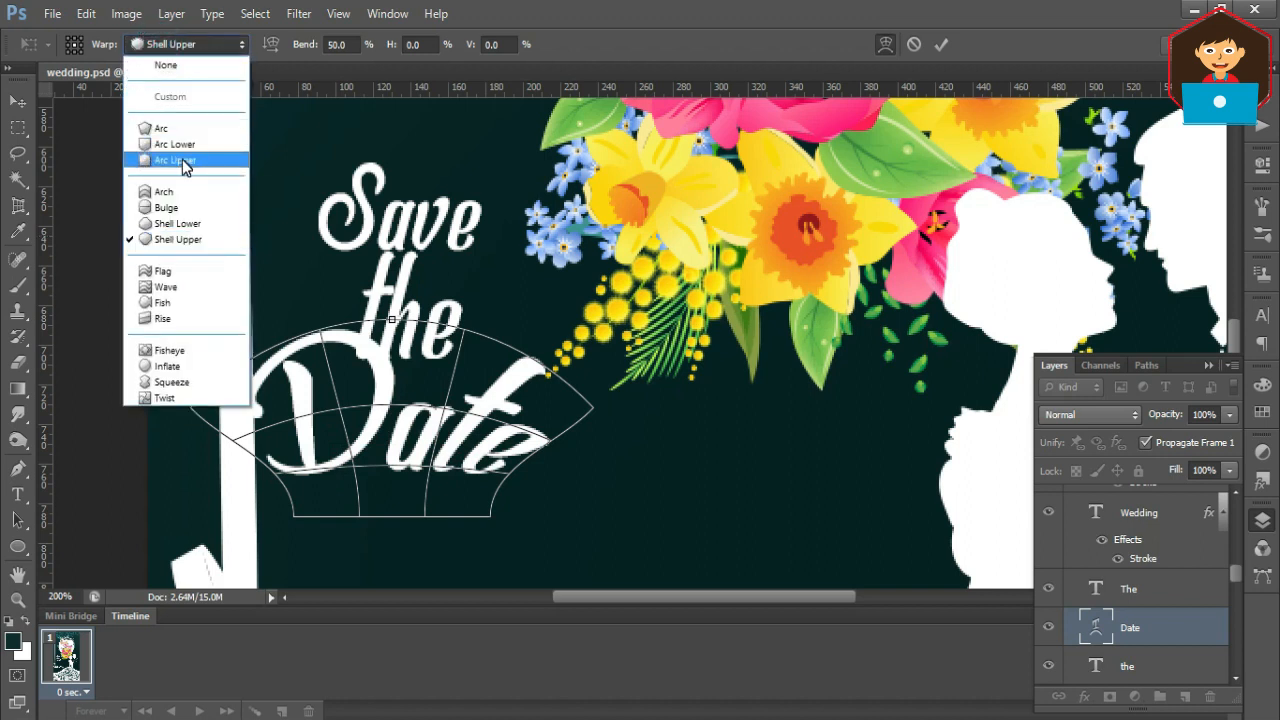
pyautogui.click(184, 224)
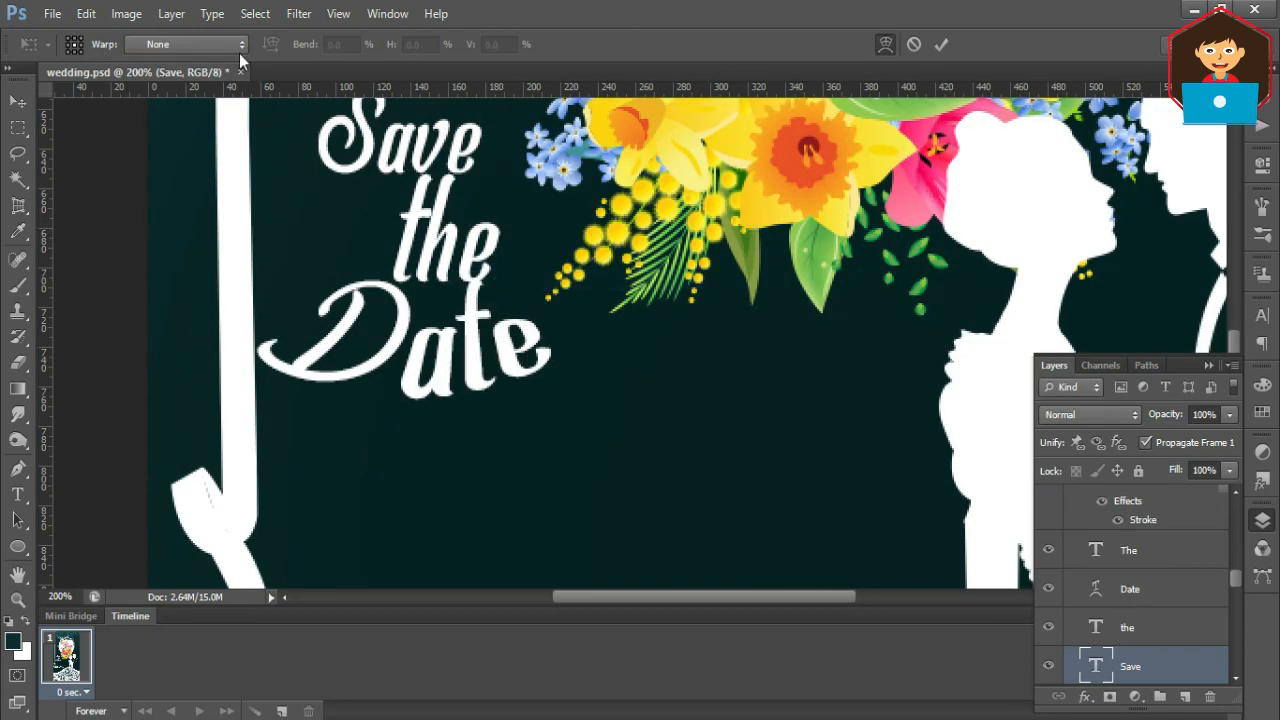
# Warp the word "Save" with the Shell Upper style and adjust its bend.
pyautogui.click(239, 50)
pyautogui.click(200, 238)
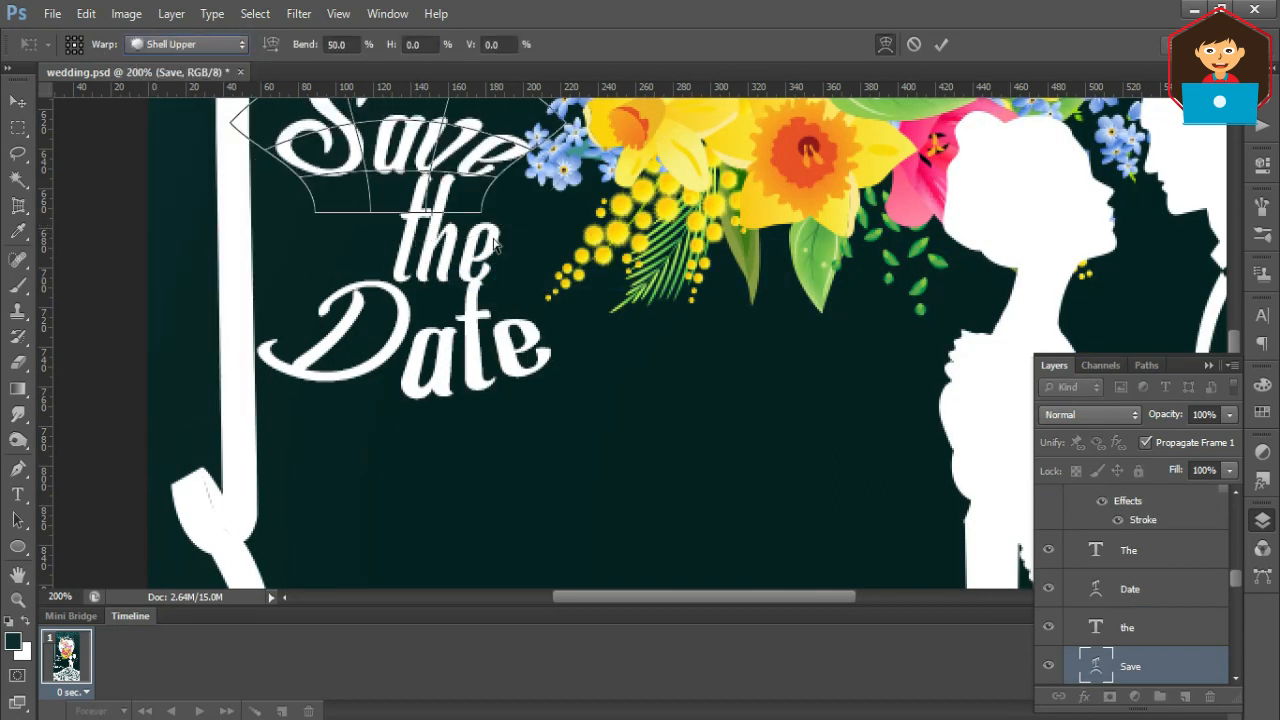
pyautogui.moveTo(495, 245); pyautogui.dragTo(501, 359)
pyautogui.moveTo(397, 163); pyautogui.dragTo(403, 141)
pyautogui.press('Return')
# Shift the word "the" slightly, and move "Save", "the" and "Date" together a little lower beside the bouquet.
pyautogui.moveTo(445, 333)
pyautogui.mouseDown()
pyautogui.moveTo(476, 360)
pyautogui.moveTo(526, 350)
pyautogui.moveTo(431, 335)
pyautogui.mouseUp()
pyautogui.click(453, 450)
pyautogui.keyDown('shift'); pyautogui.click(447, 352); pyautogui.keyUp('shift')
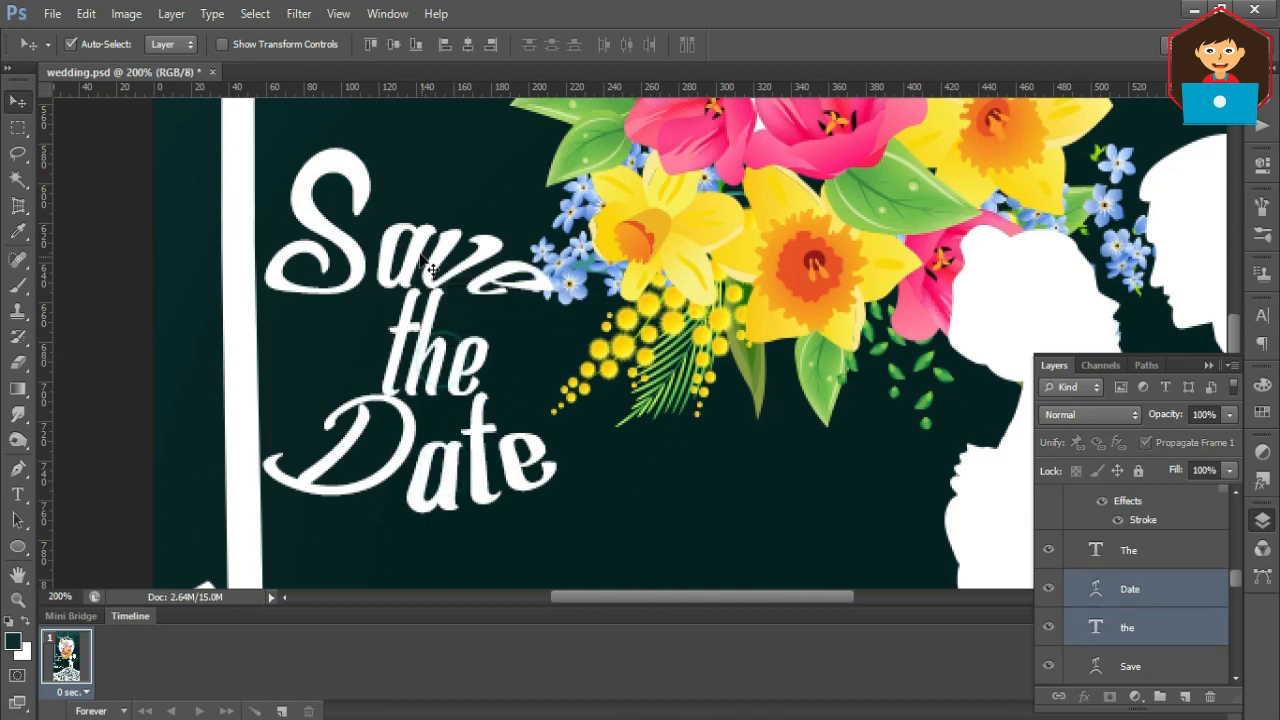
pyautogui.keyDown('shift'); pyautogui.click(422, 258); pyautogui.keyUp('shift')
pyautogui.moveTo(422, 258); pyautogui.dragTo(466, 334)
pyautogui.keyDown('alt'); pyautogui.click(603, 340); pyautogui.keyUp('alt')
pyautogui.moveTo(615, 378); pyautogui.dragTo(405, 309)
pyautogui.keyDown('alt'); pyautogui.click(552, 342); pyautogui.keyUp('alt')
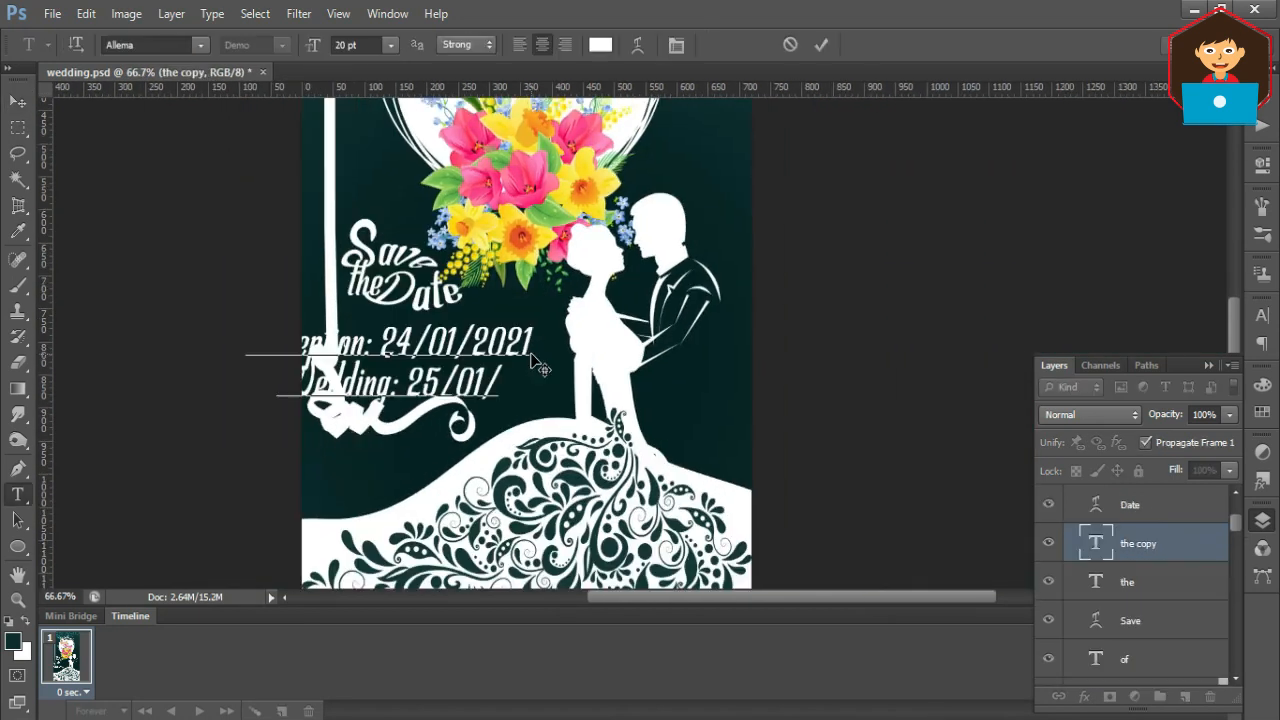
# Complete the wedding date as 25/01/2021 and capitalize "Onwards" in the line below the reception date.
pyautogui.write('2021')
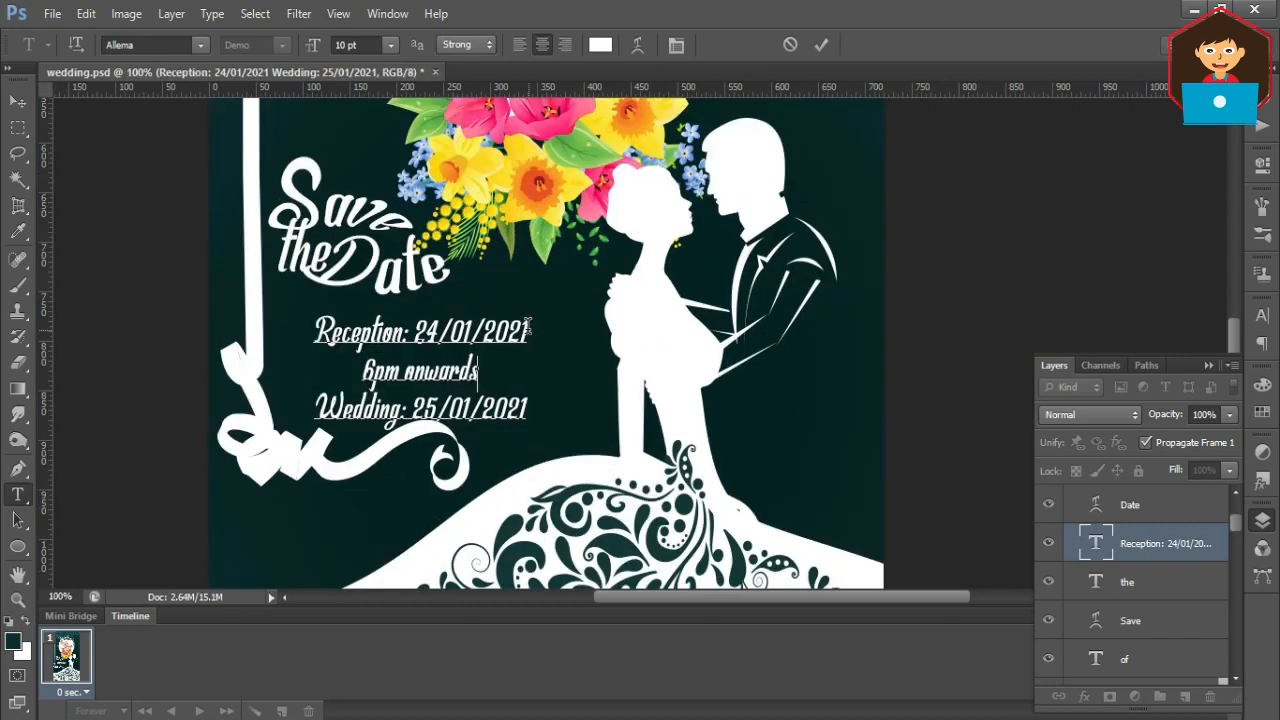
pyautogui.moveTo(414, 370); pyautogui.dragTo(404, 370)
pyautogui.write('O')
pyautogui.hotkey('ctrl', 'Return')
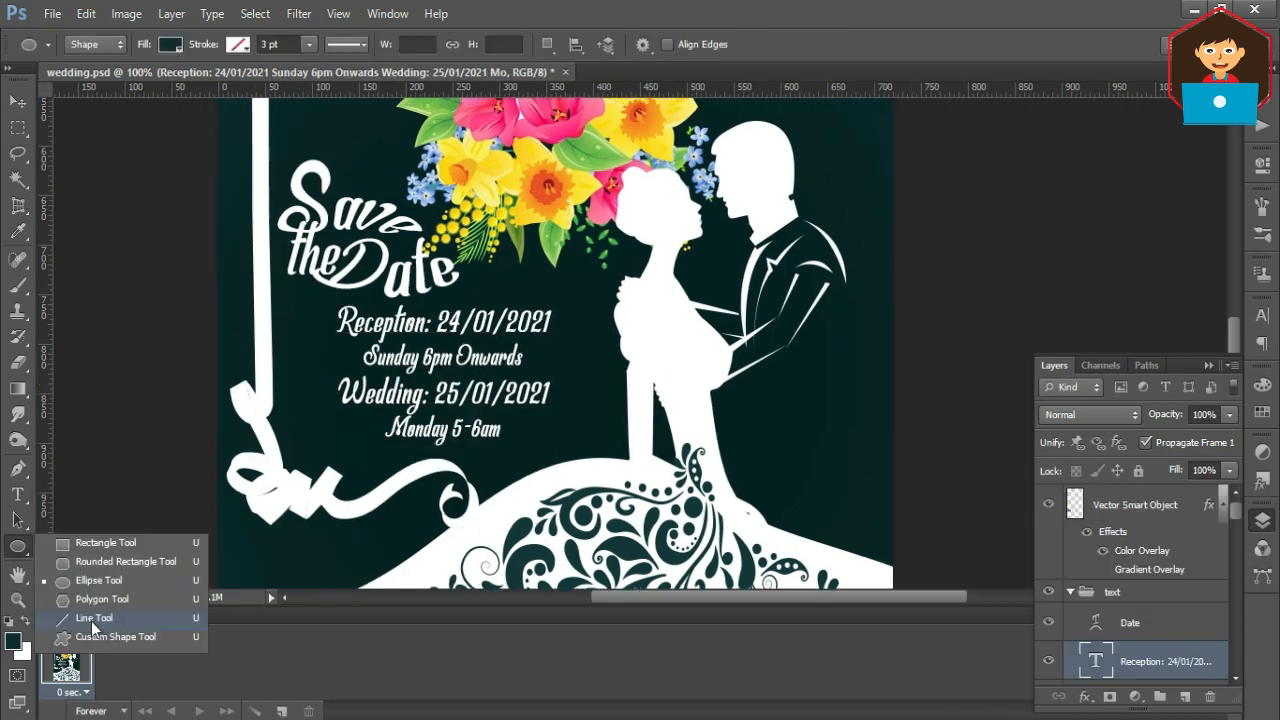
# Draw a branching leaf ornament from the custom shapes, about 28 by 20 px, beside the reception date and fill it near-white.
pyautogui.click(100, 636)
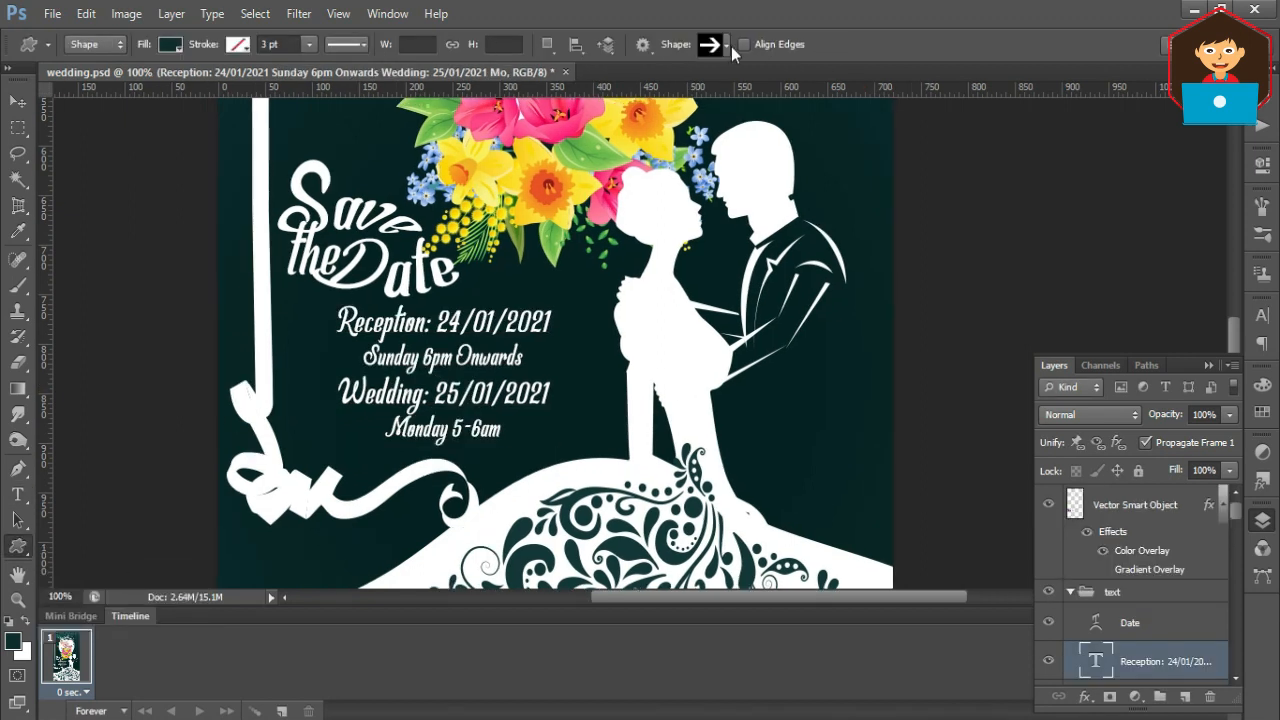
pyautogui.click(728, 45)
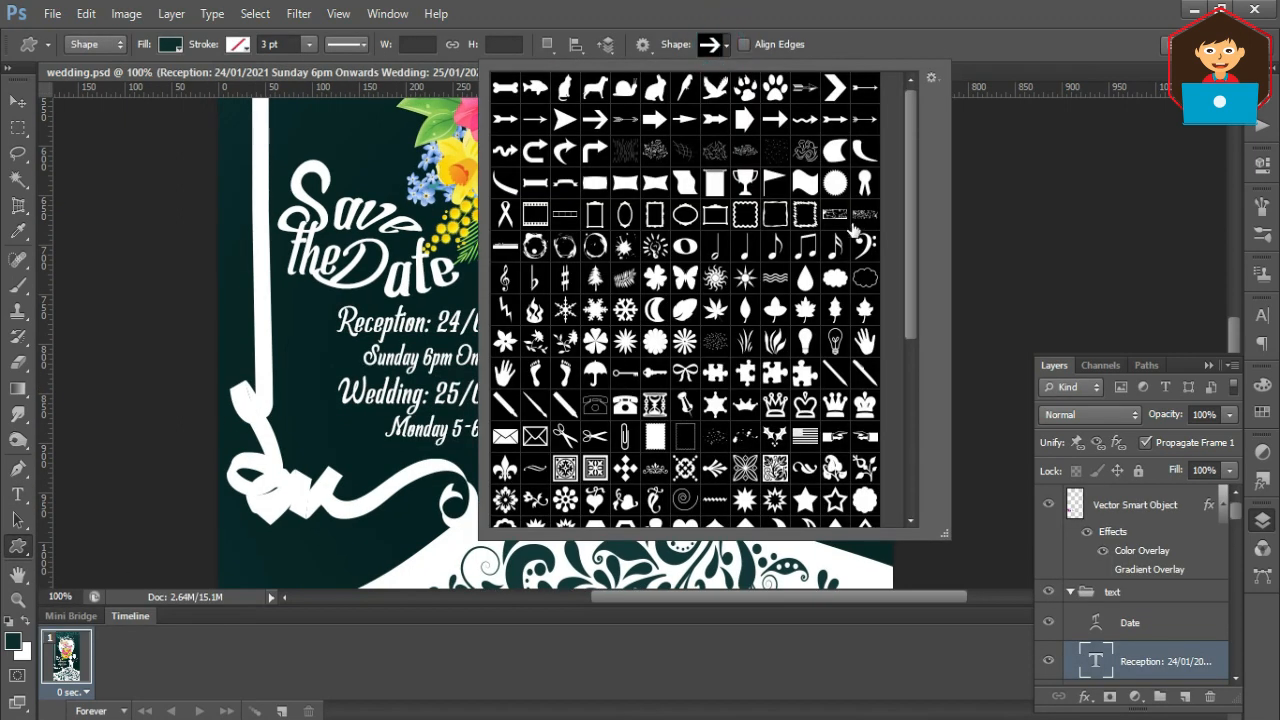
pyautogui.doubleClick(722, 473)
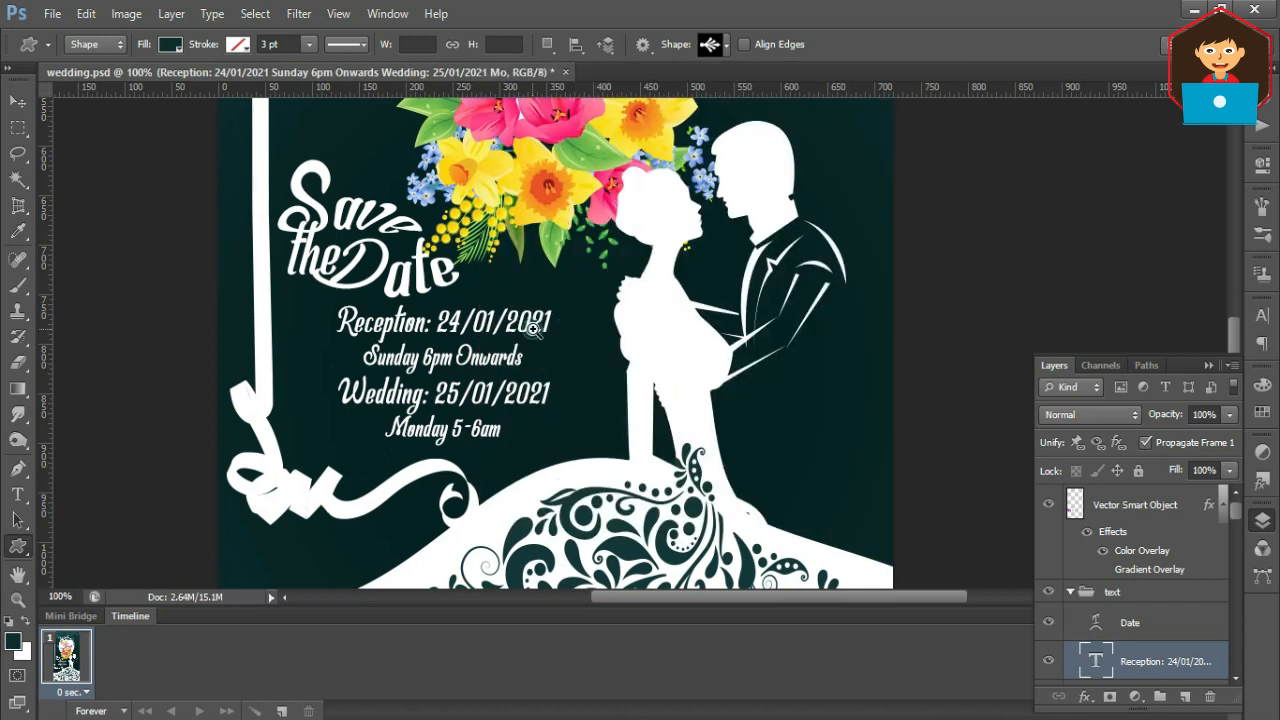
pyautogui.keyDown('ctrl'); pyautogui.click(532, 328); pyautogui.keyUp('ctrl')
pyautogui.moveTo(578, 261); pyautogui.dragTo(629, 315)
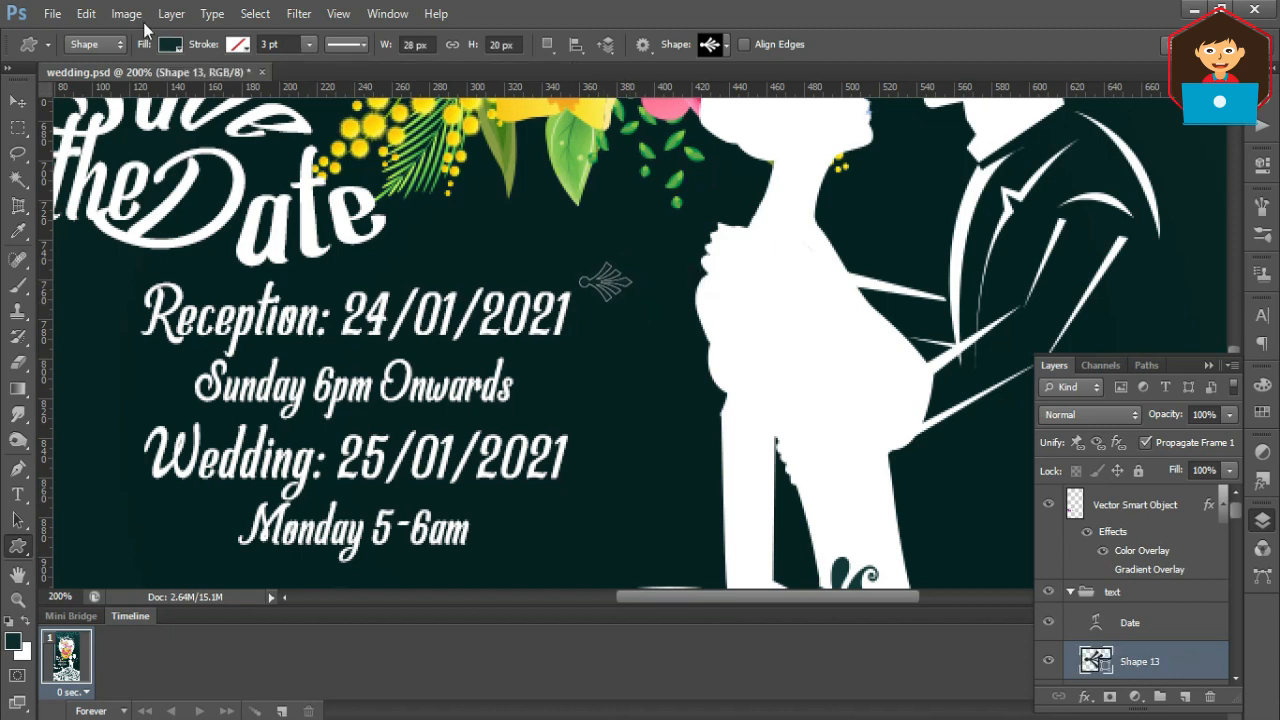
pyautogui.click(171, 44)
pyautogui.doubleClick(229, 320)
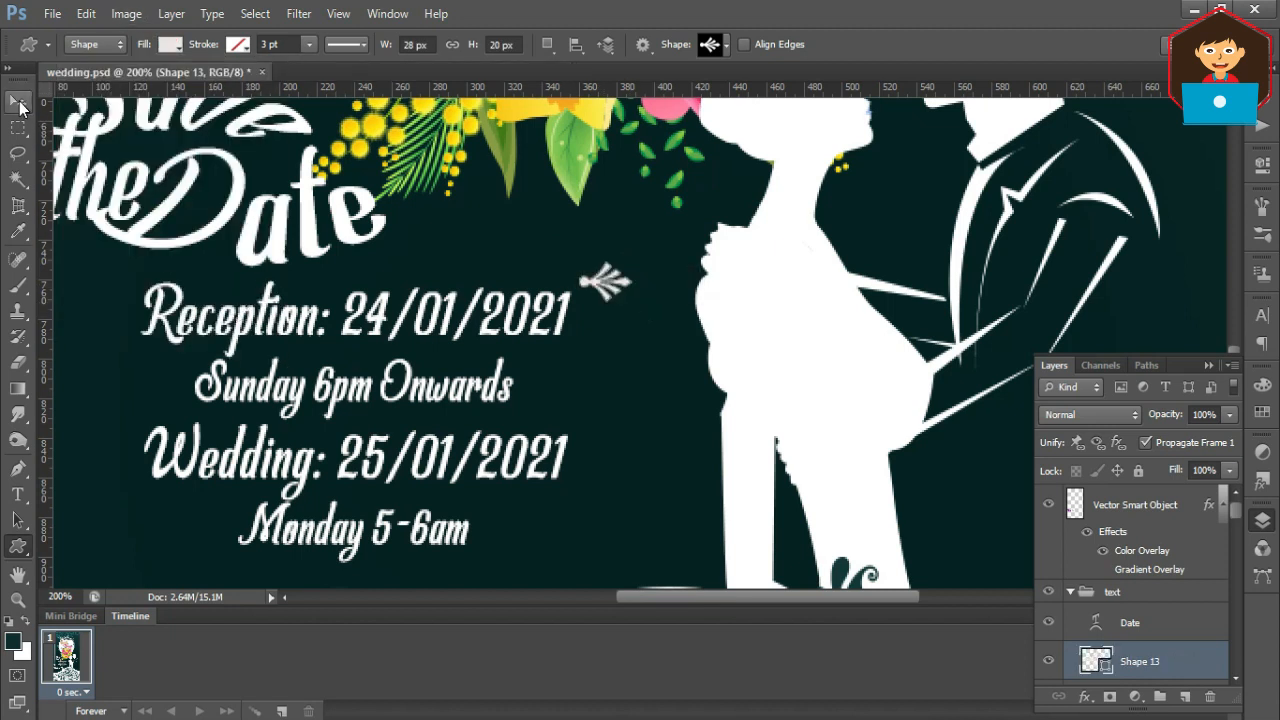
# Duplicate the leaf ornament and place the copy beside the "Monday 5-6am" line.
pyautogui.click(19, 101)
pyautogui.hotkey('ctrl', '-')
pyautogui.moveTo(623, 328); pyautogui.dragTo(400, 455)
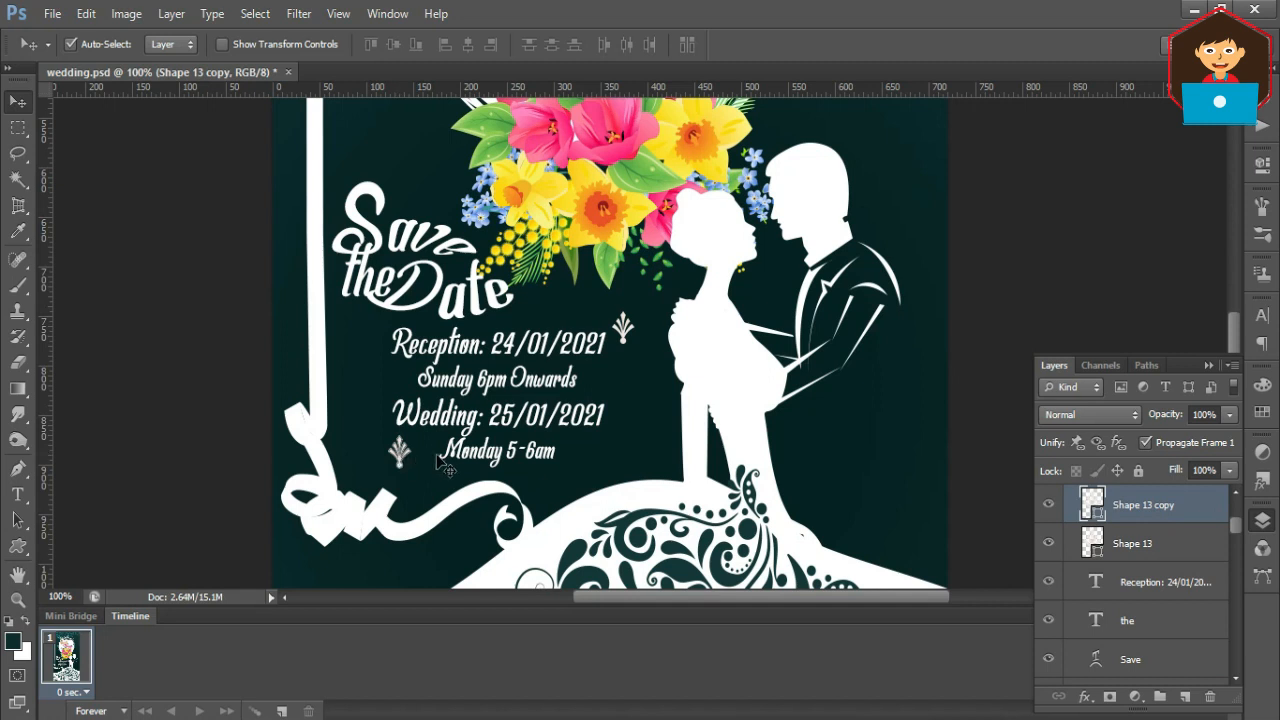
# Color the "Sunday 6pm Onwards" line yellow (#fcd221), sampled from the bouquet's flowers.
pyautogui.scroll(1, 440, 462)
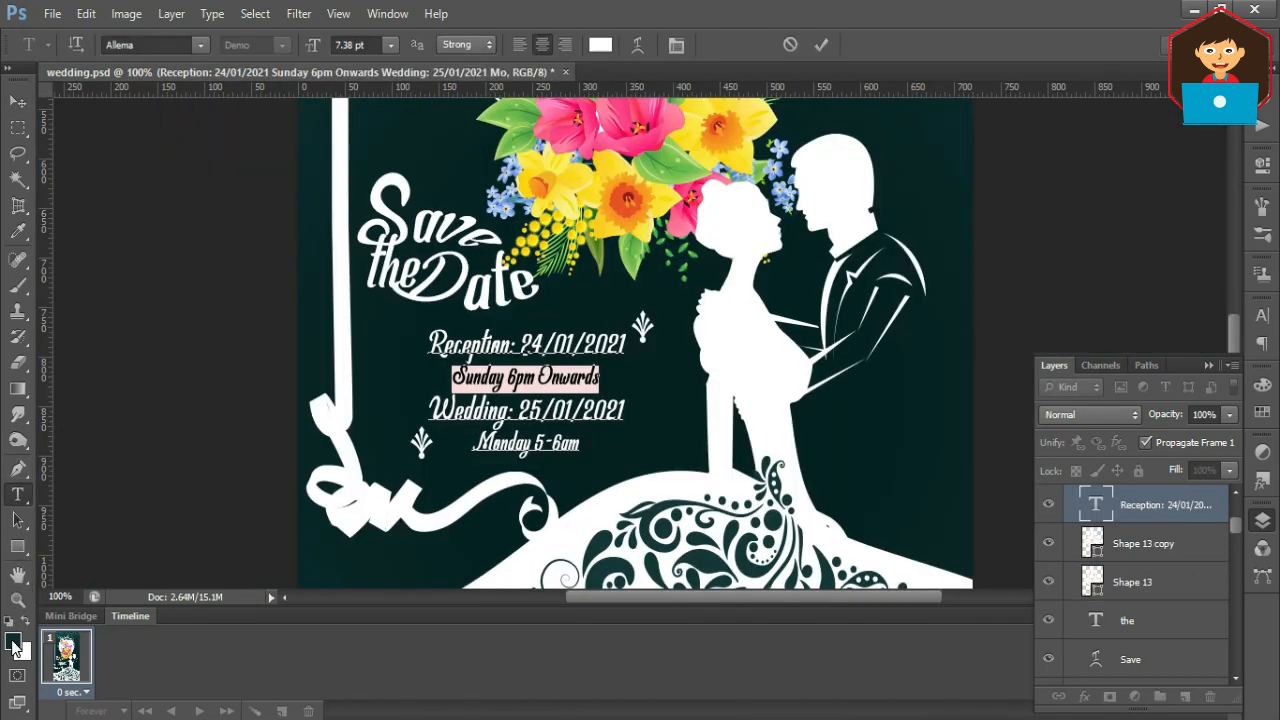
pyautogui.click(13, 641)
pyautogui.click(612, 168)
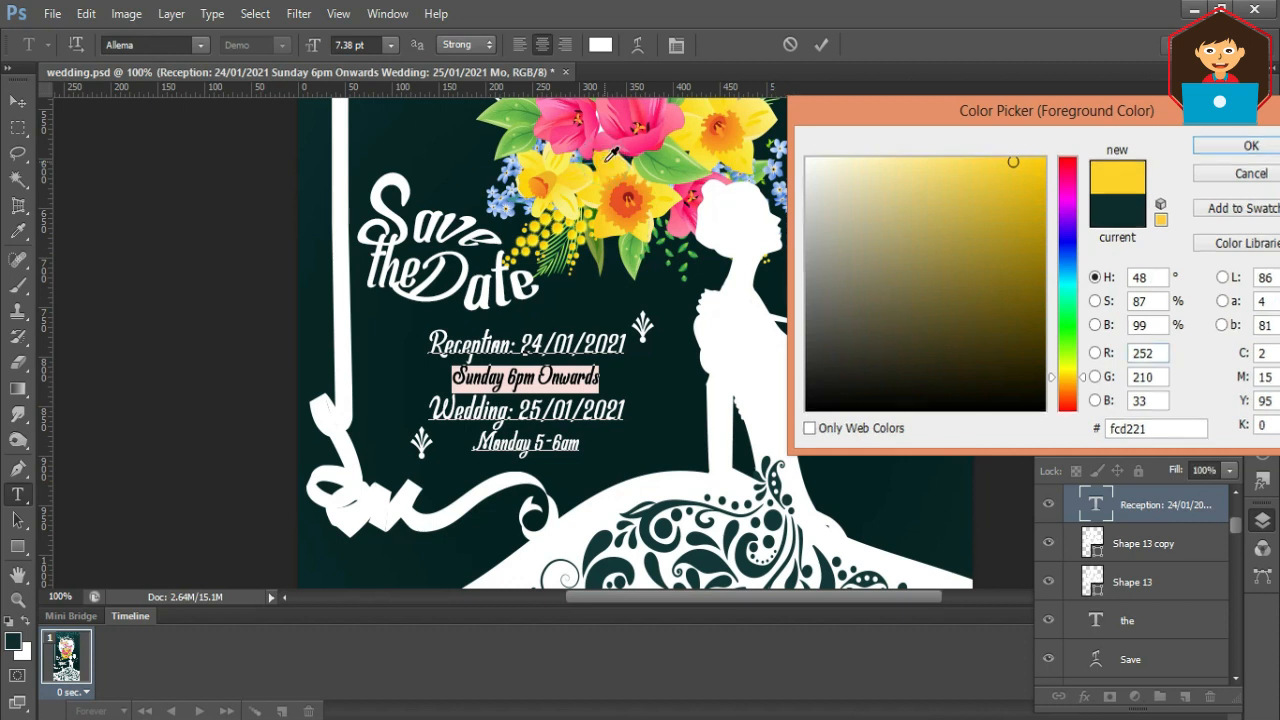
pyautogui.press('Return')
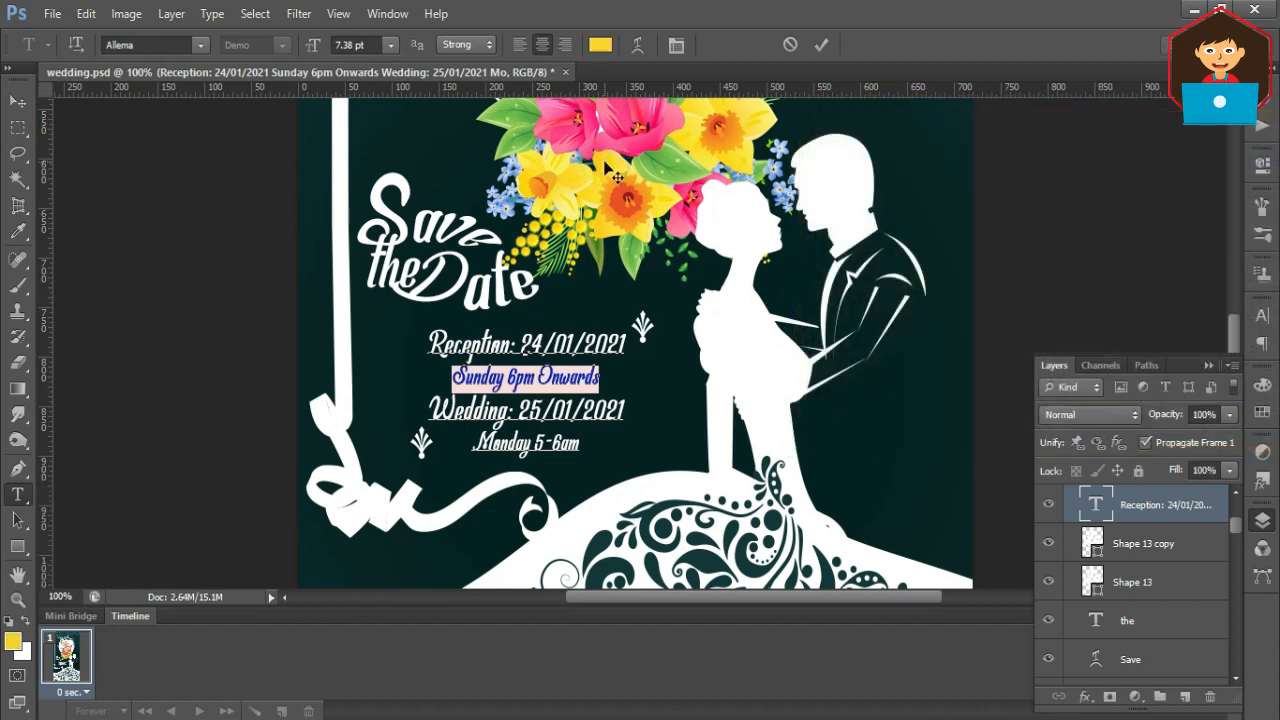
# Color the wedding date 25/01/2021 and the "Monday 5-6am" line green, sampled from a bouquet leaf.
pyautogui.doubleClick(517, 440)
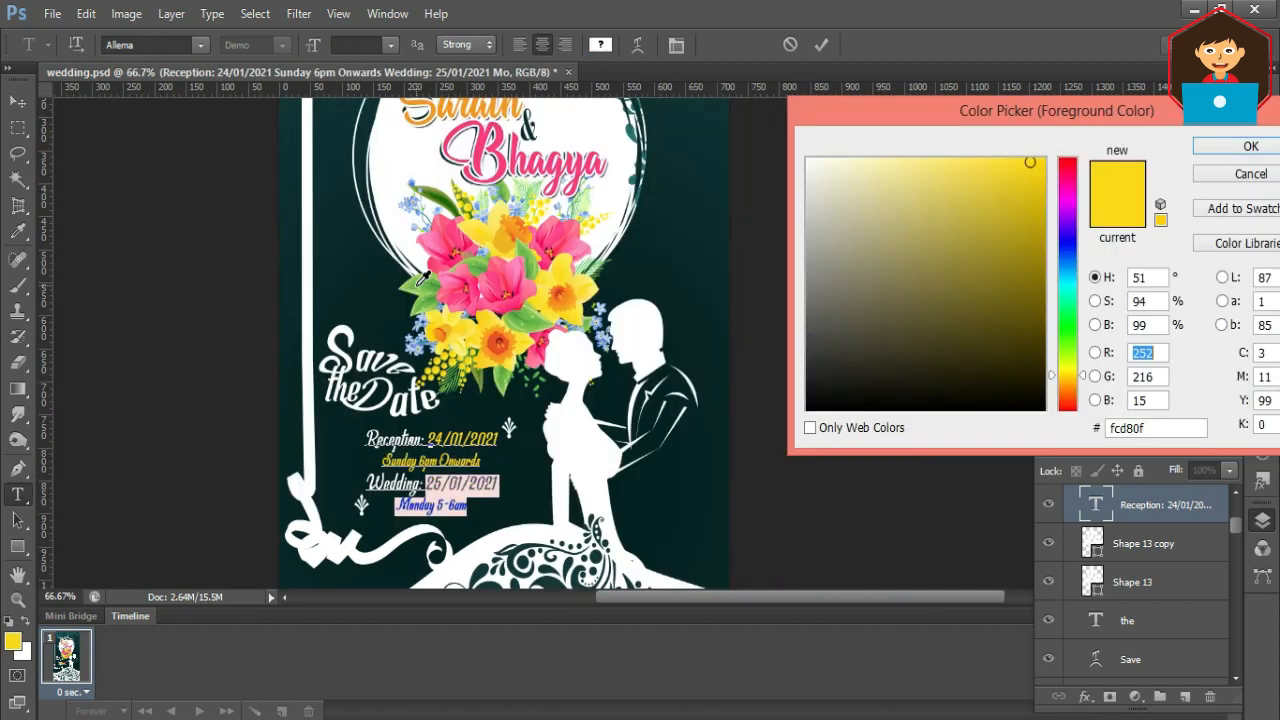
pyautogui.click(416, 280)
pyautogui.press('Return')
pyautogui.click(20, 101)
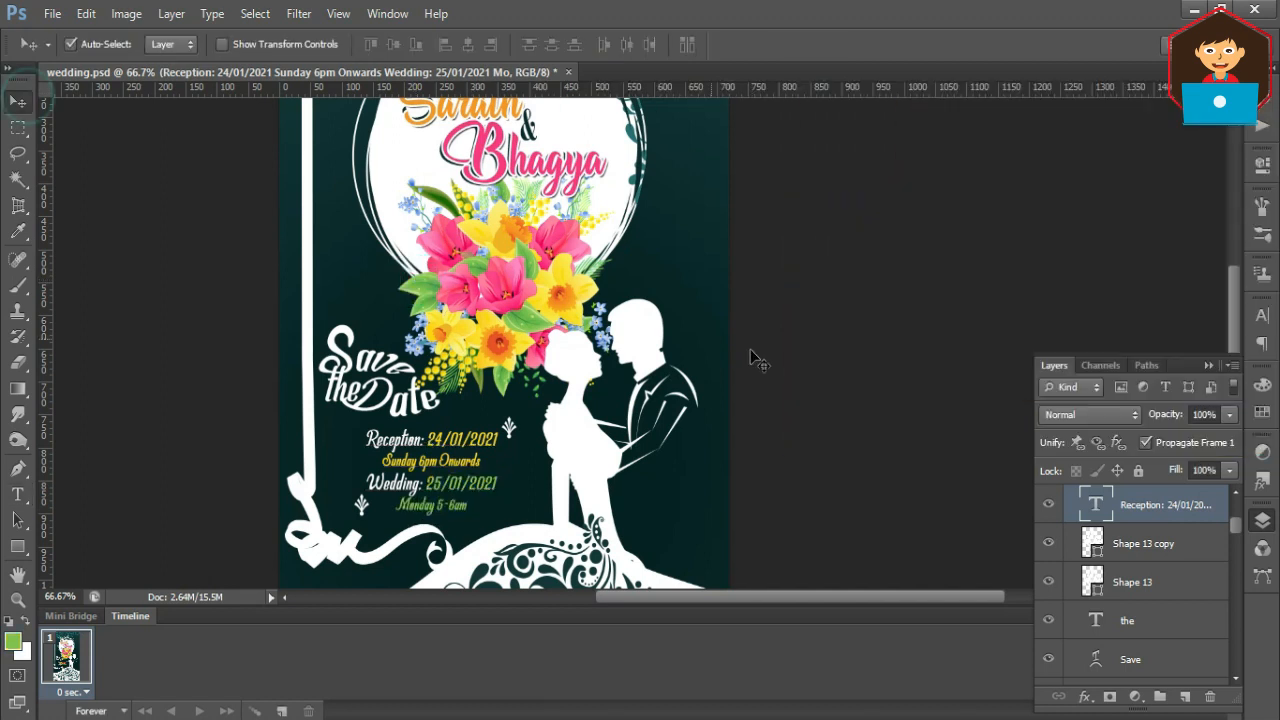
# Draw a green rectangle of about 616 by 86 px along the poster's bottom edge, over the dress hem.
pyautogui.click(826, 328)
pyautogui.scroll(-3, 824, 320)
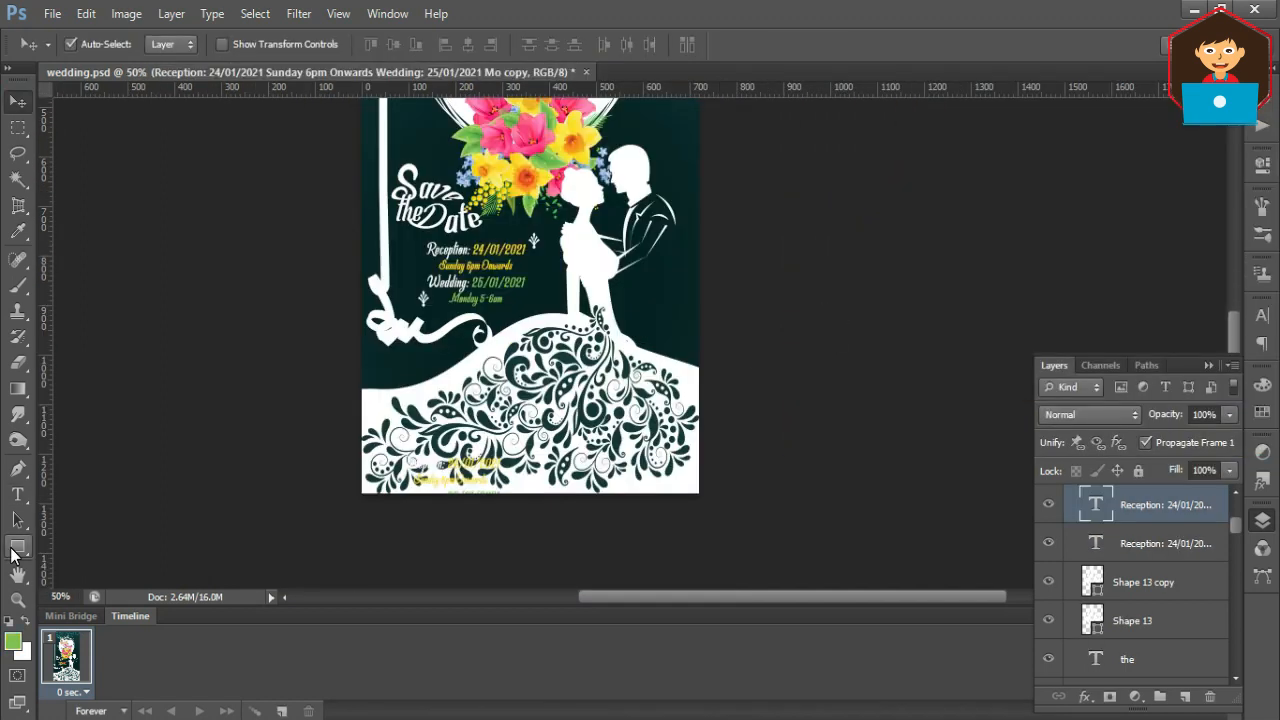
pyautogui.click(18, 546)
pyautogui.moveTo(348, 504); pyautogui.dragTo(758, 467)
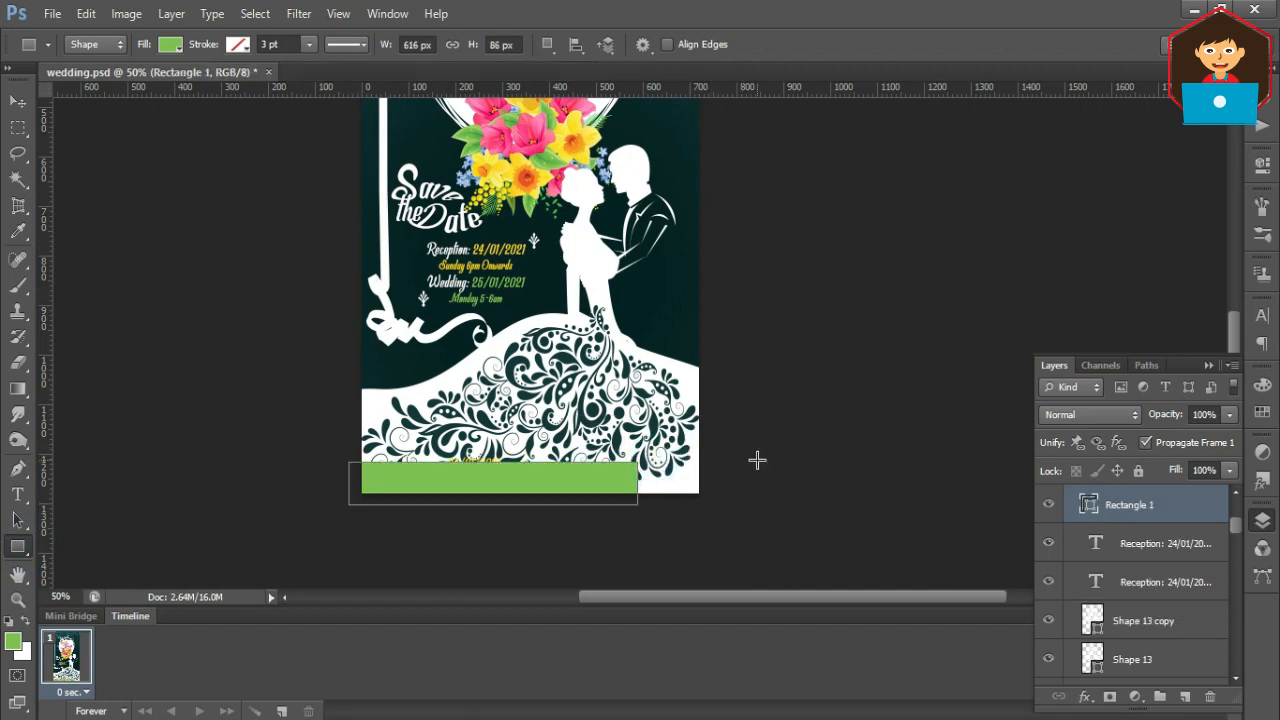
# Stretch the bottom rectangle across the full poster width and recolor it pink, sampled from a bouquet flower.
pyautogui.press('v')
pyautogui.hotkey('ctrl', 't')
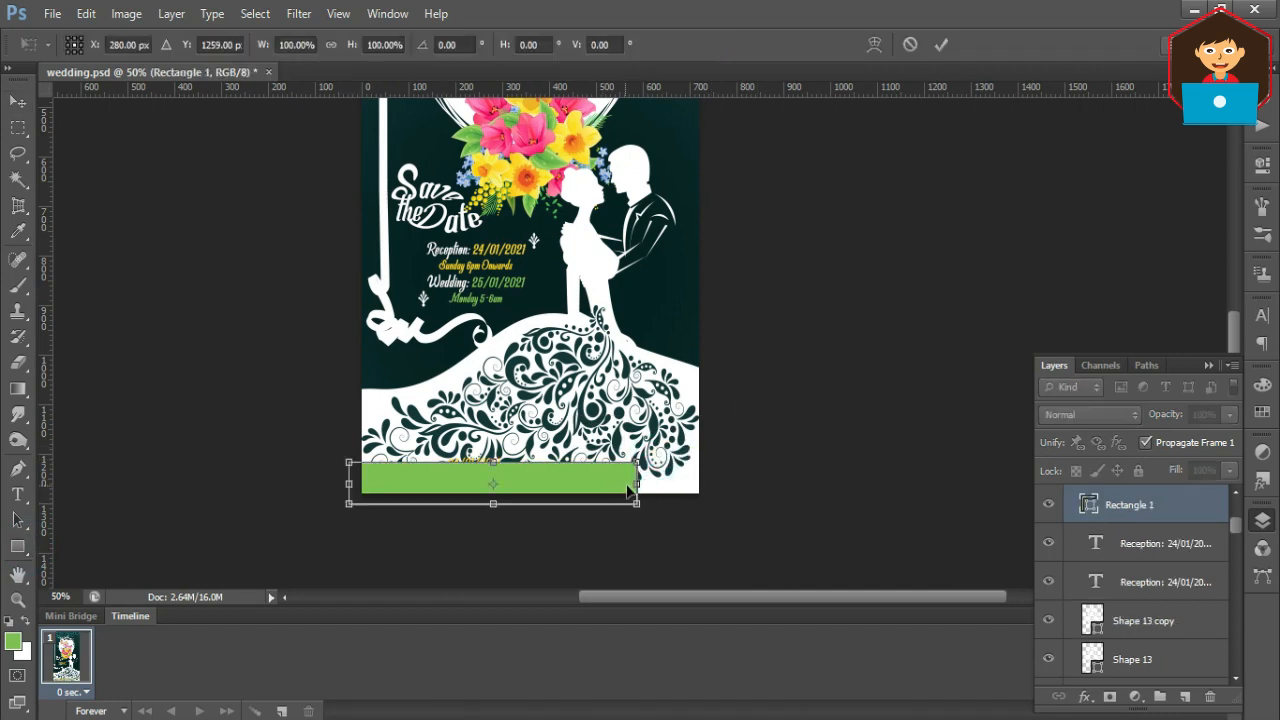
pyautogui.moveTo(660, 479); pyautogui.dragTo(702, 478)
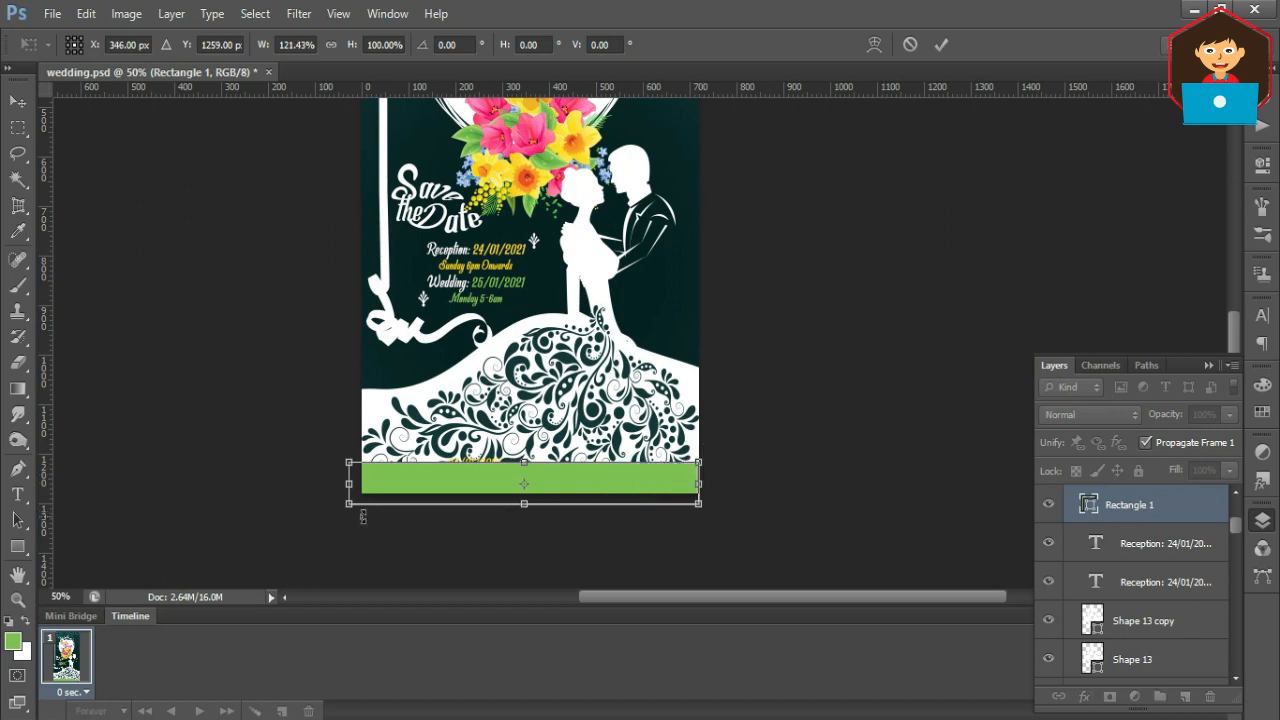
pyautogui.moveTo(348, 508); pyautogui.dragTo(346, 510)
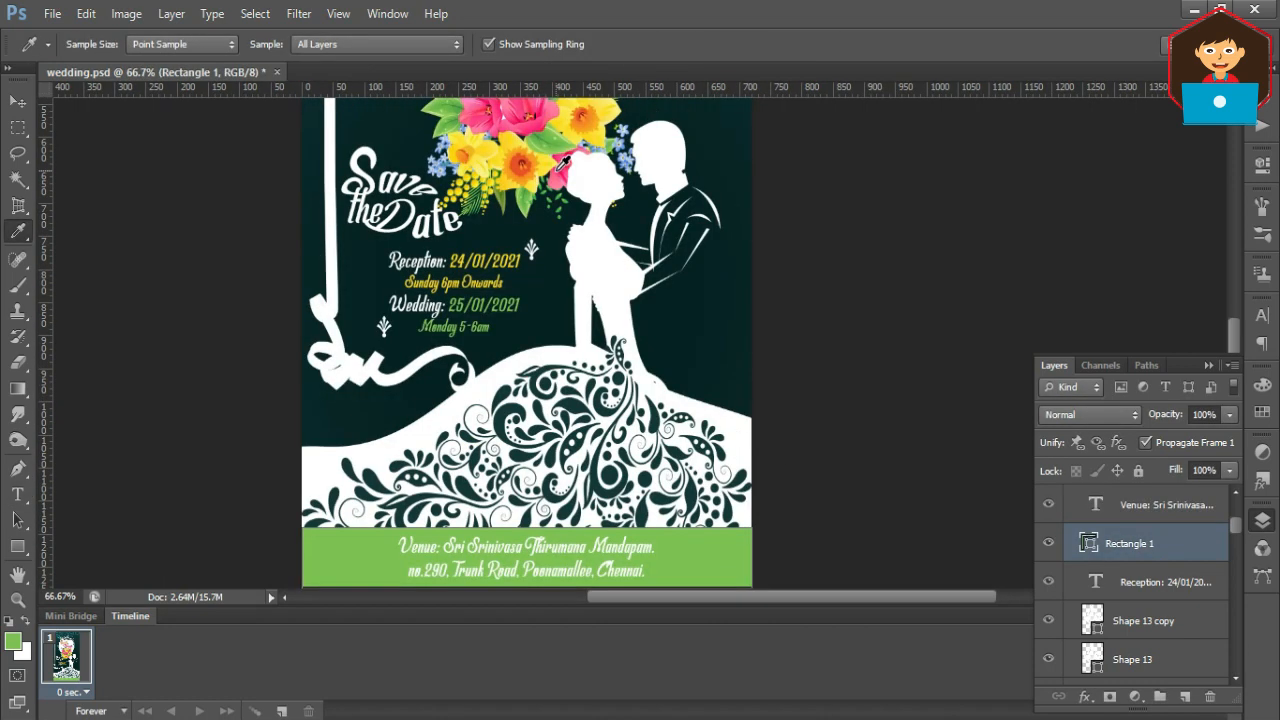
pyautogui.click(558, 170)
pyautogui.hotkey('alt', 'BackSpace')
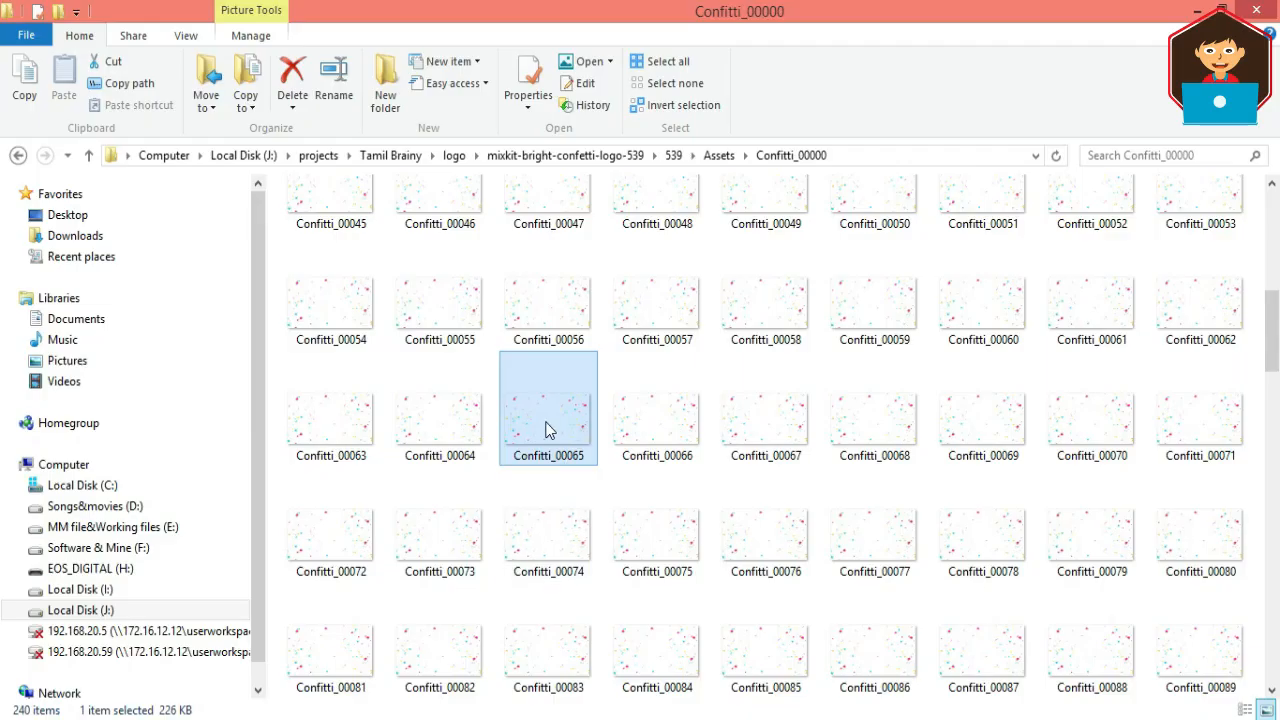
# Place the Confitti_00065 image over the poster and rotate it counterclockwise so the confetti scatters across the design.
pyautogui.moveTo(546, 430); pyautogui.dragTo(540, 414)
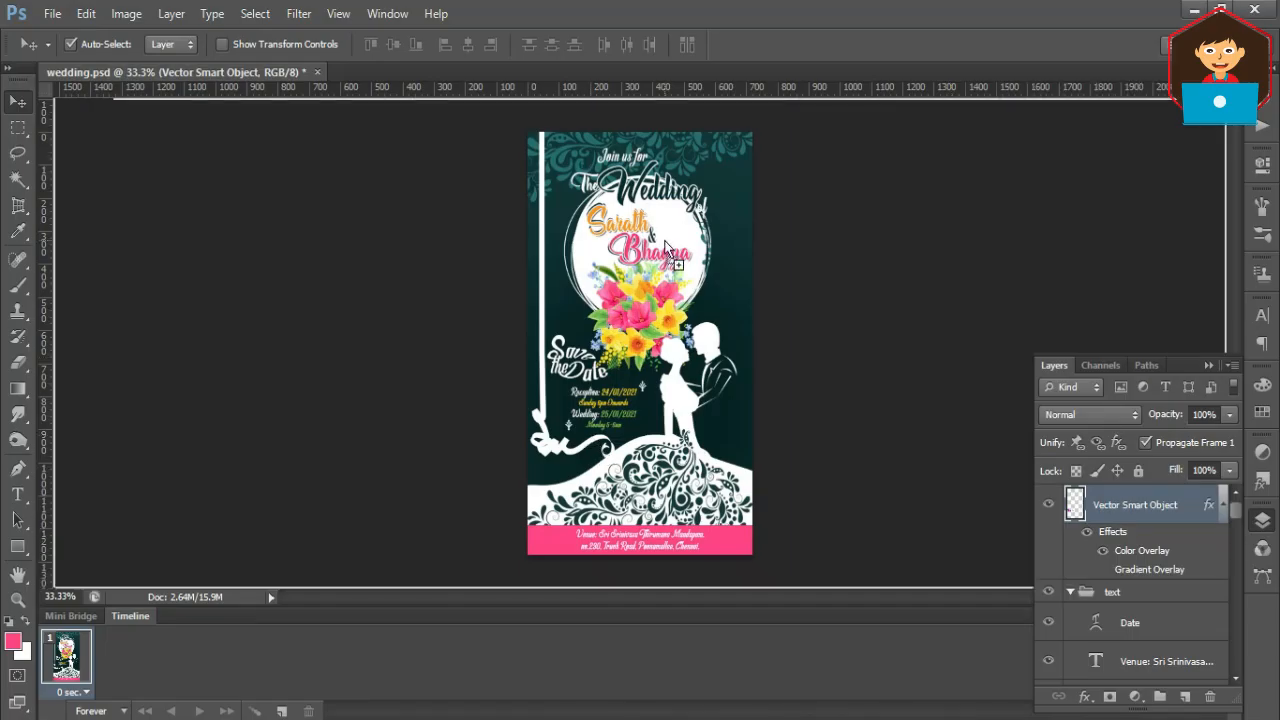
pyautogui.moveTo(665, 248); pyautogui.dragTo(665, 246)
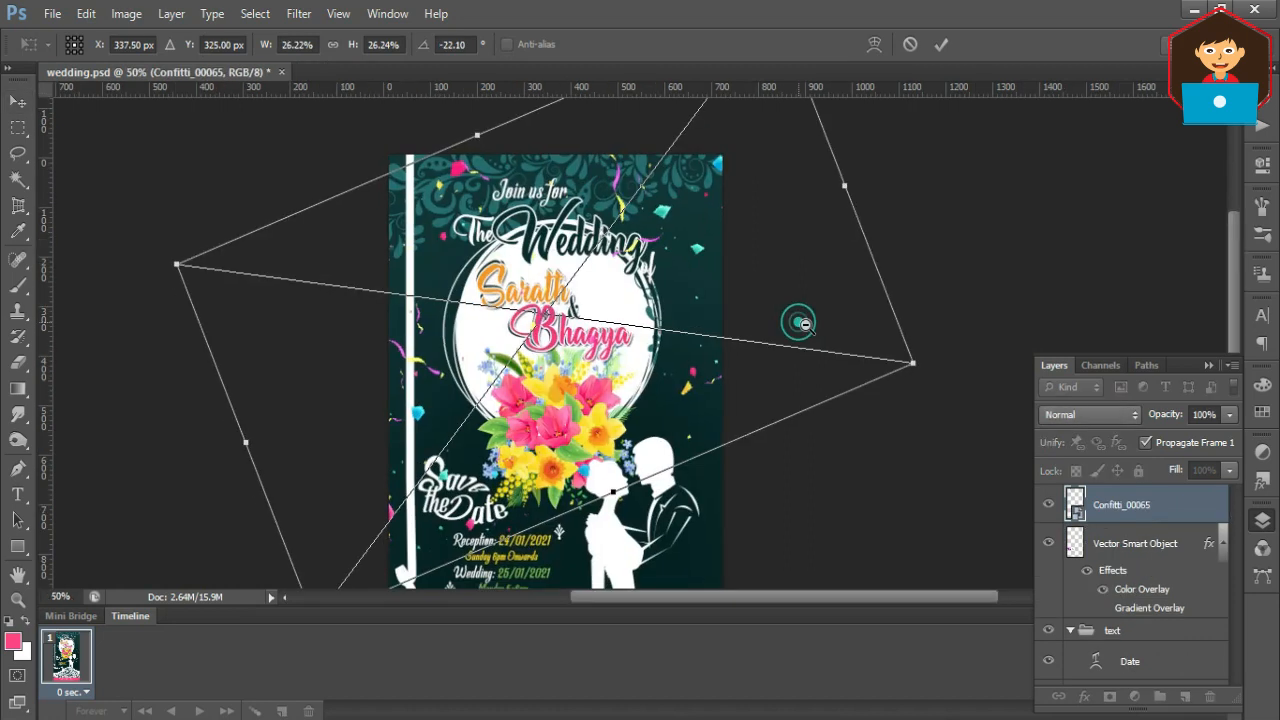
pyautogui.keyDown('alt'); pyautogui.click(798, 322); pyautogui.keyUp('alt')
pyautogui.moveTo(894, 373); pyautogui.dragTo(893, 306)
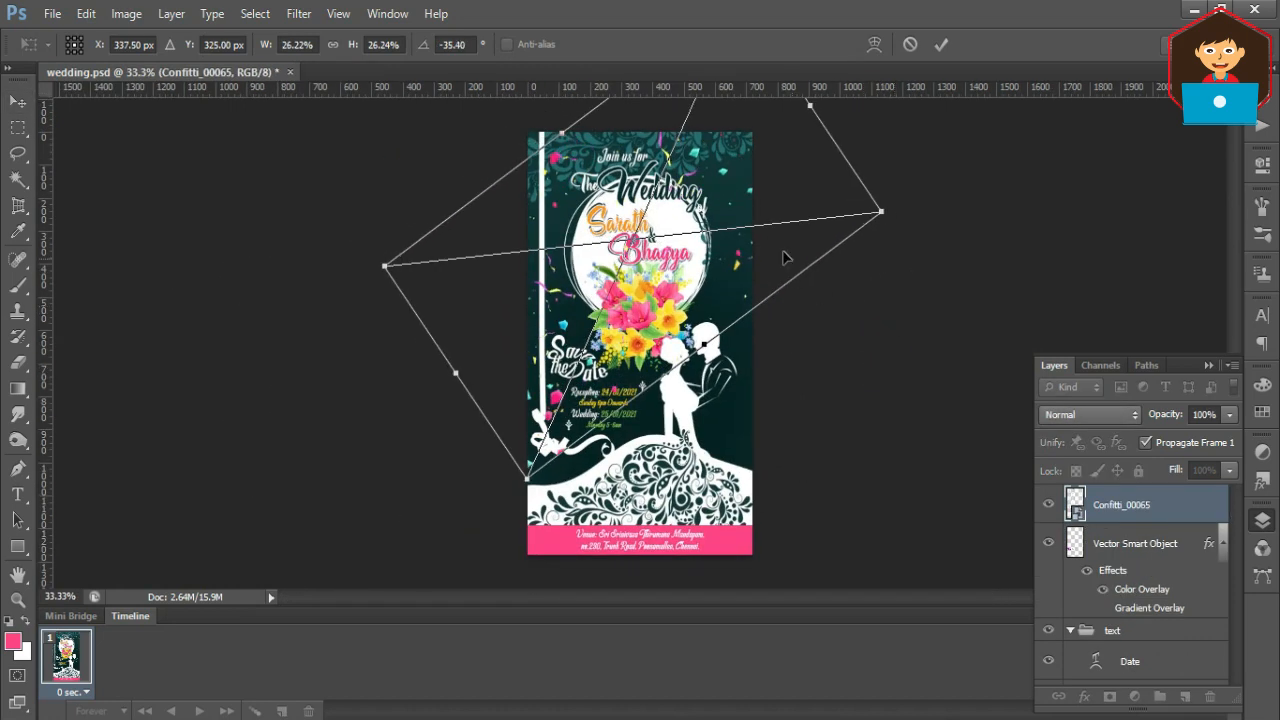
pyautogui.press('Return')
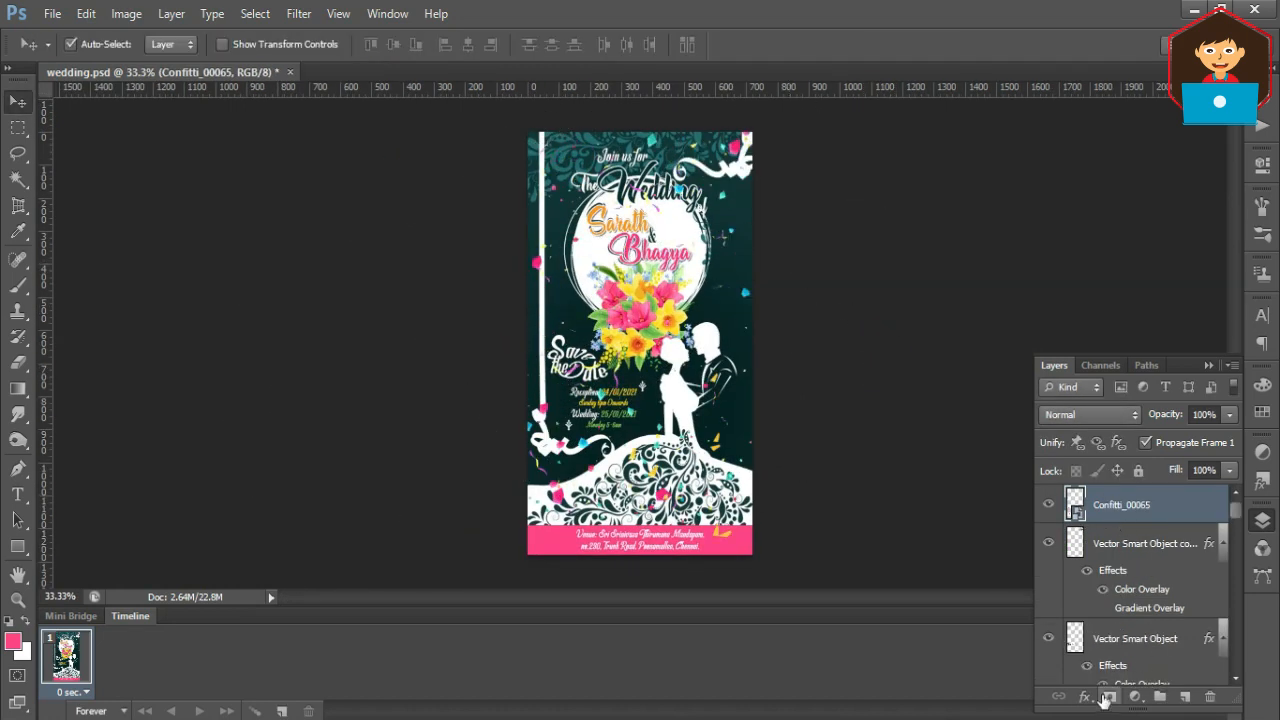
# Add a layer mask to the confetti layer and set up a black brush for painting on it.
pyautogui.click(1104, 699)
pyautogui.press('b')
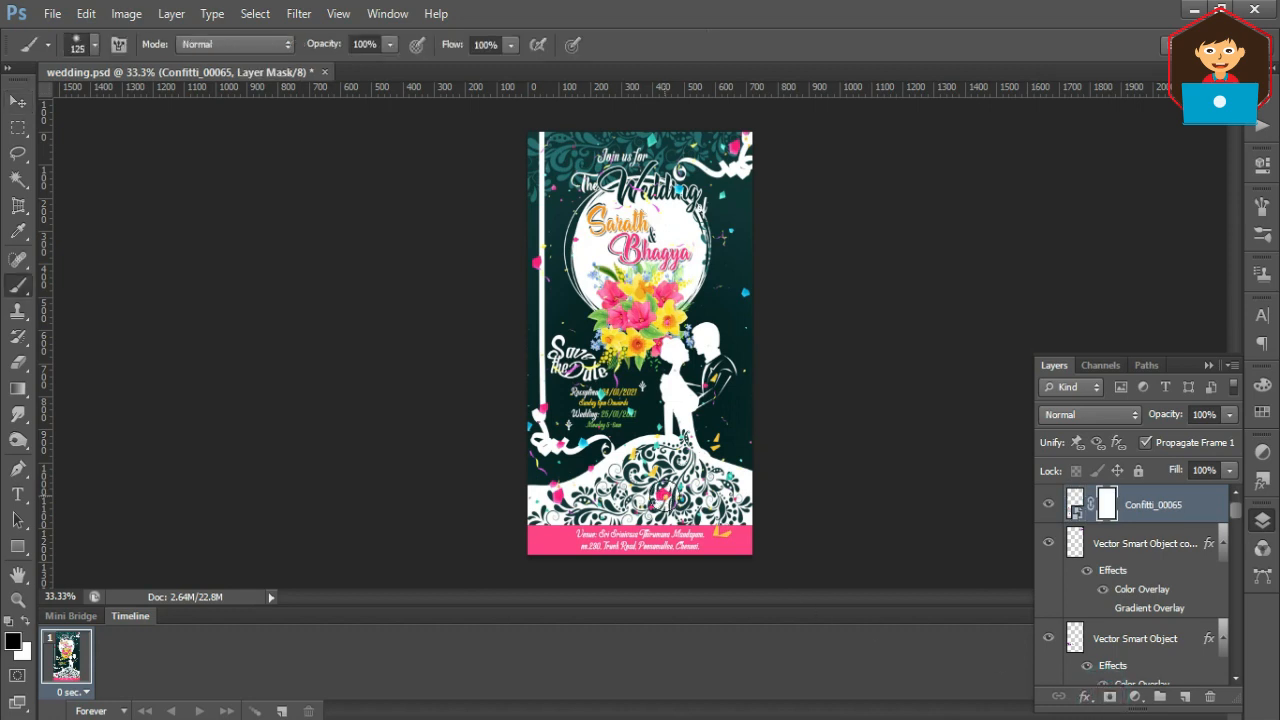
pyautogui.press(']')
pyautogui.press(']')
pyautogui.press(']')
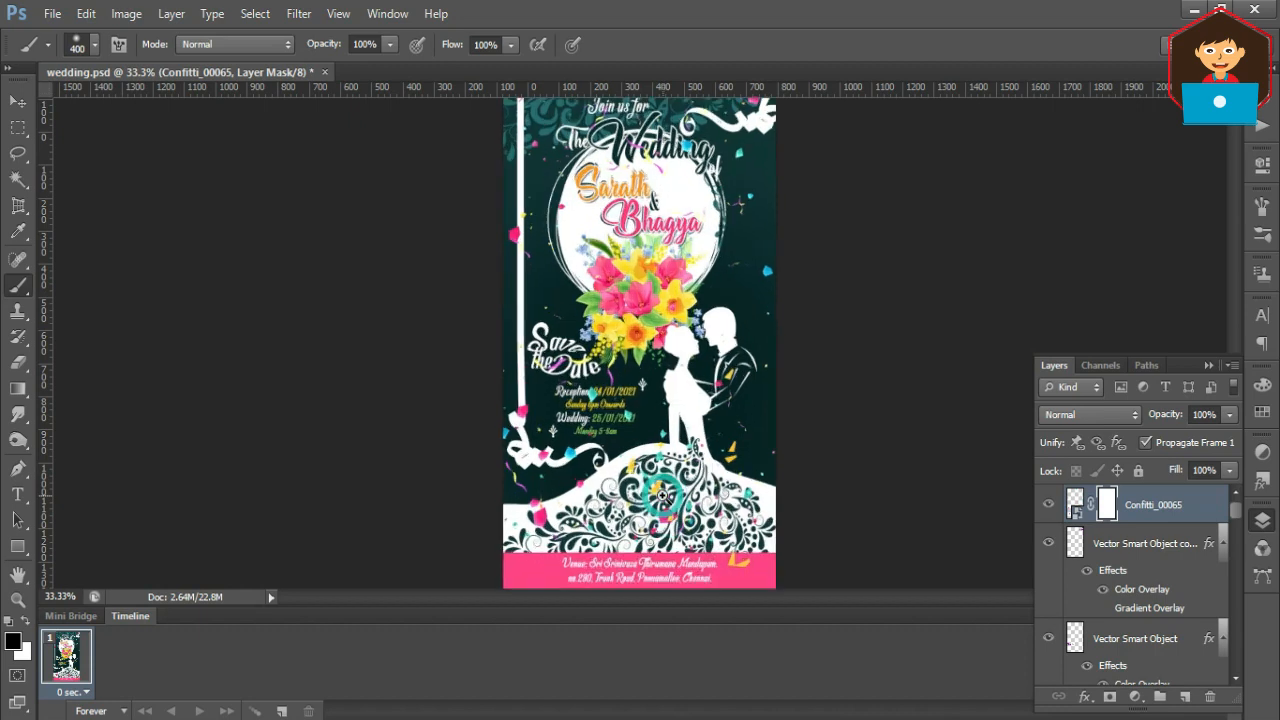
pyautogui.scroll(1, 662, 494)
pyautogui.keyDown('ctrl'); pyautogui.click(662, 494); pyautogui.keyUp('ctrl')
pyautogui.moveTo(662, 495); pyautogui.dragTo(647, 382)
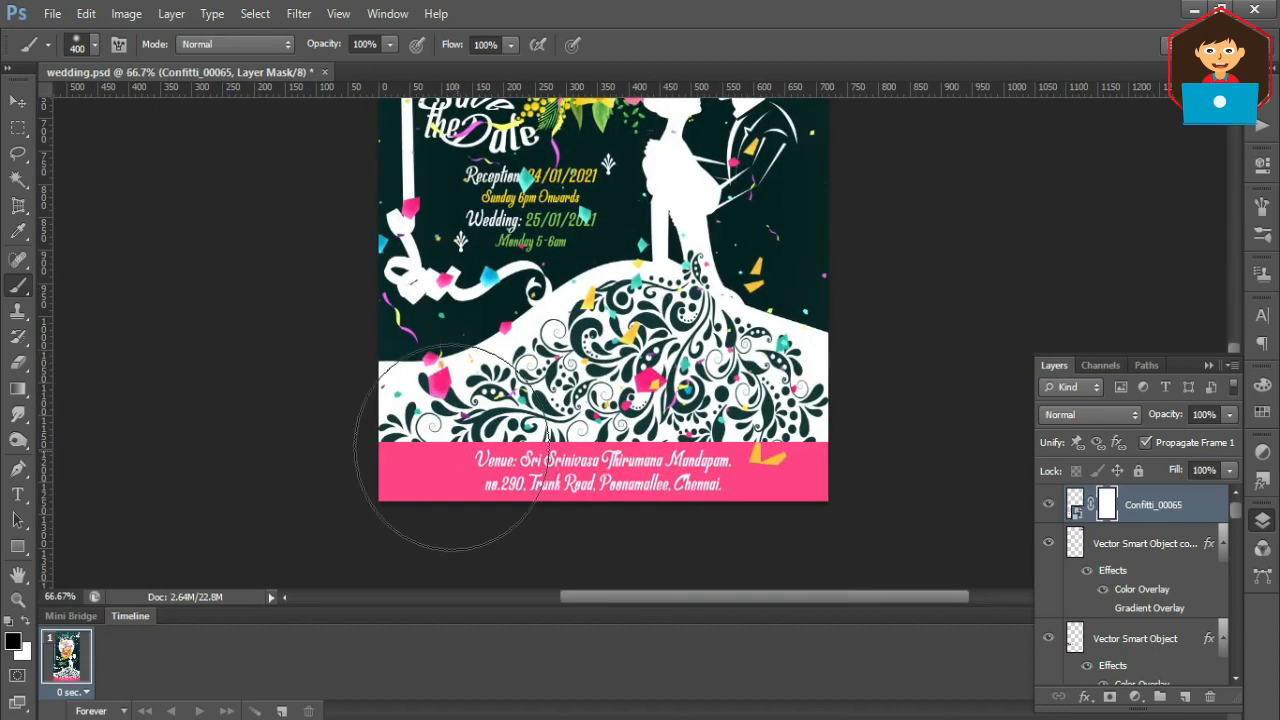
# Paint black on the confetti mask with an 80 px brush to hide the confetti pieces over the patterned dress.
pyautogui.press('[')
pyautogui.press('[')
pyautogui.press('[')
pyautogui.press('[')
pyautogui.press('[')
pyautogui.press('[')
pyautogui.press('[')
pyautogui.press('[')
pyautogui.press('[')
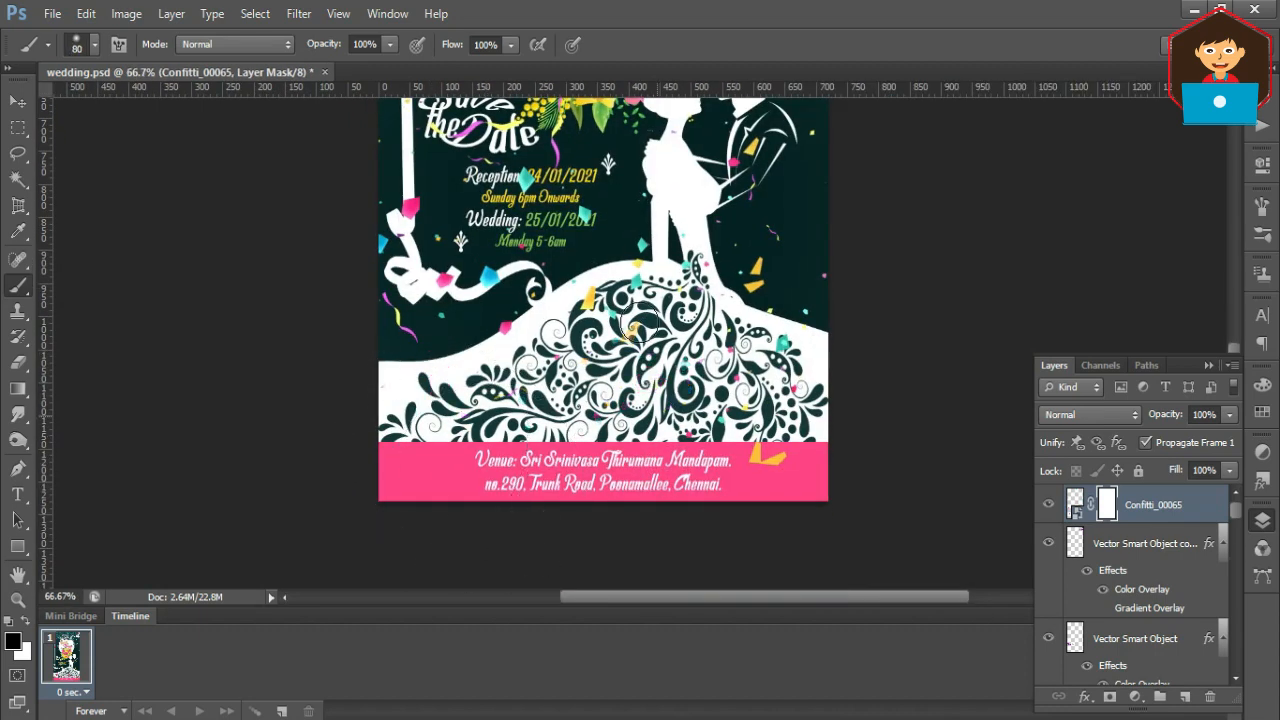
pyautogui.moveTo(630, 275); pyautogui.dragTo(606, 295)
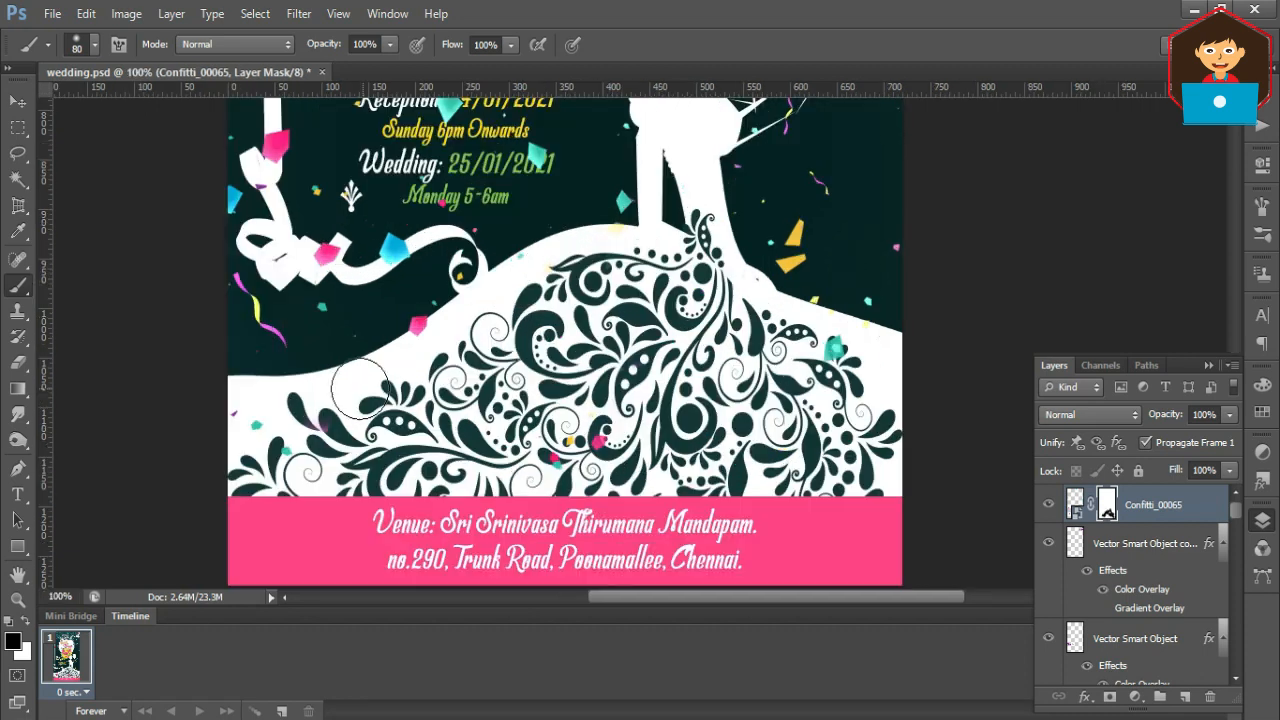
pyautogui.moveTo(288, 442); pyautogui.dragTo(275, 428)
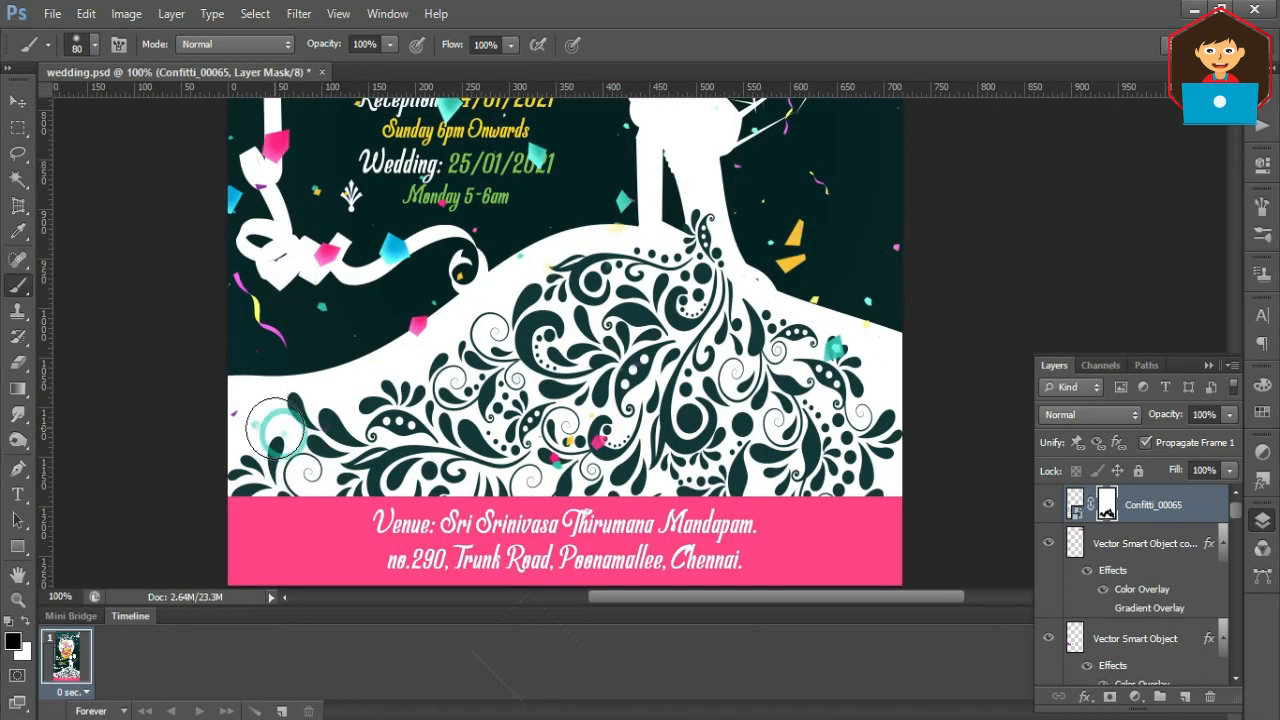
pyautogui.click(554, 441)
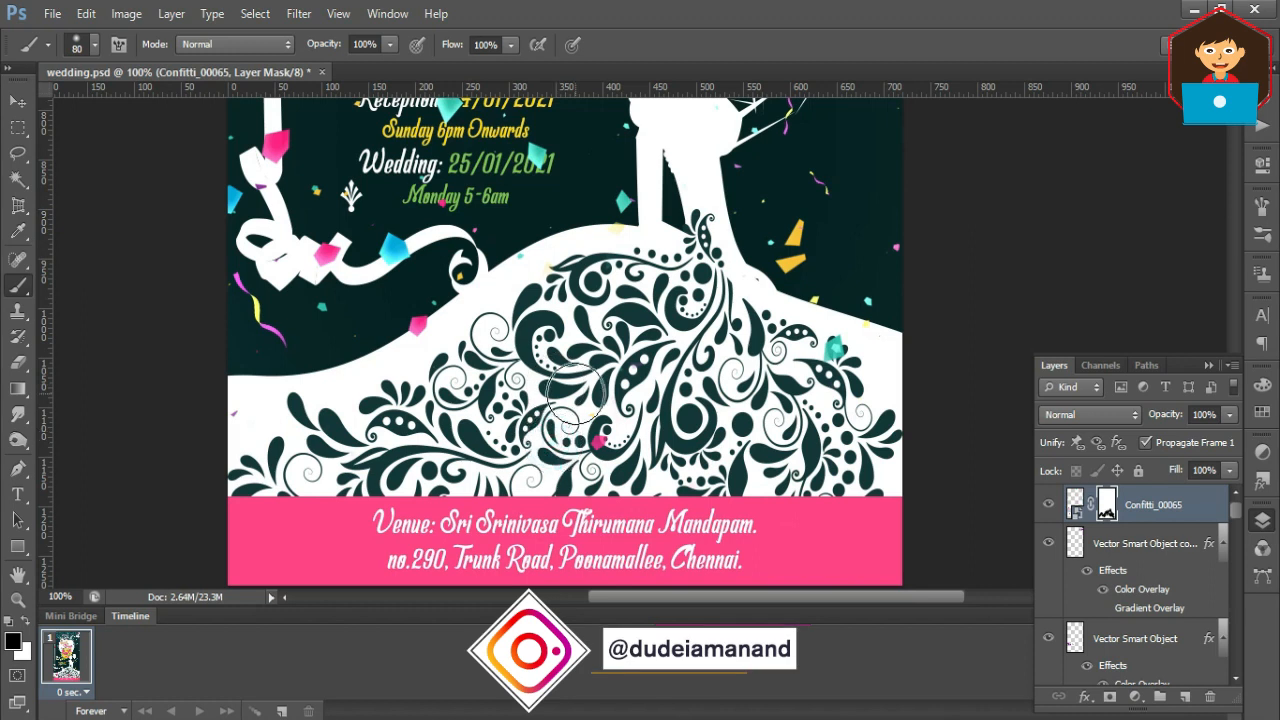